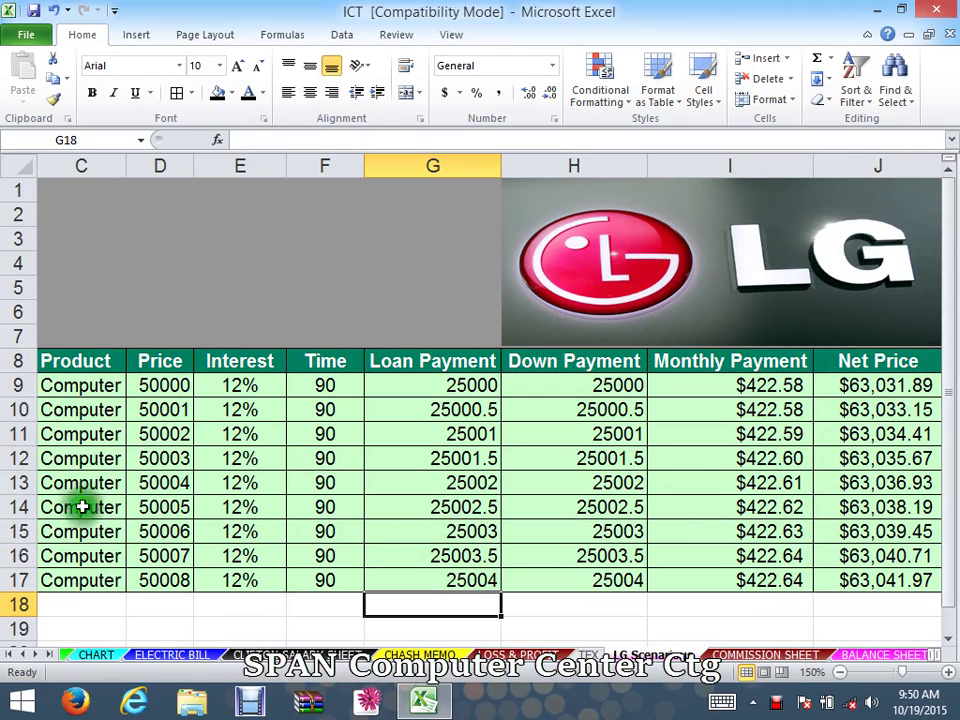
Go through the column headers in row 8 from Product to Net Price.
{"action": "left_click", "coordinate": [343, 610]}
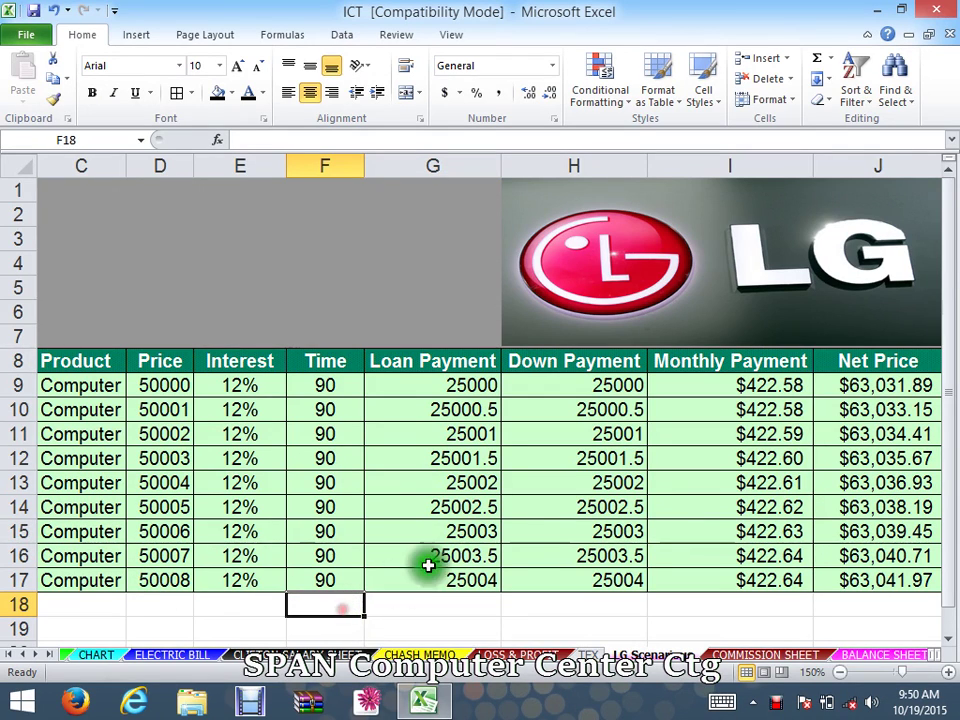
{"action": "left_click", "coordinate": [368, 318]}
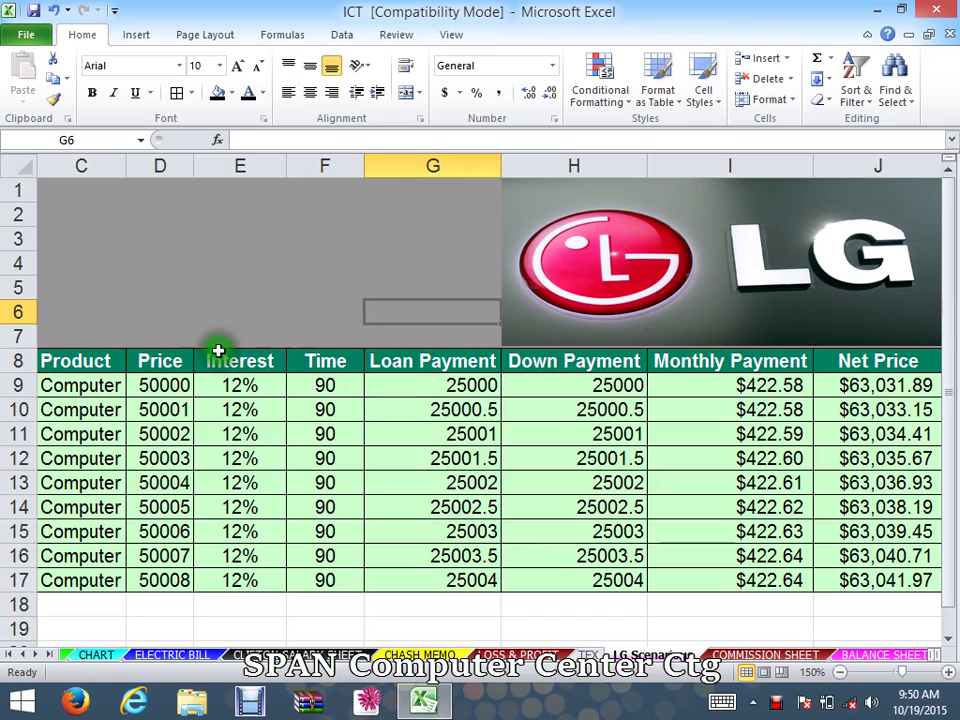
{"action": "left_click", "coordinate": [81, 364]}
{"action": "left_click", "coordinate": [148, 362]}
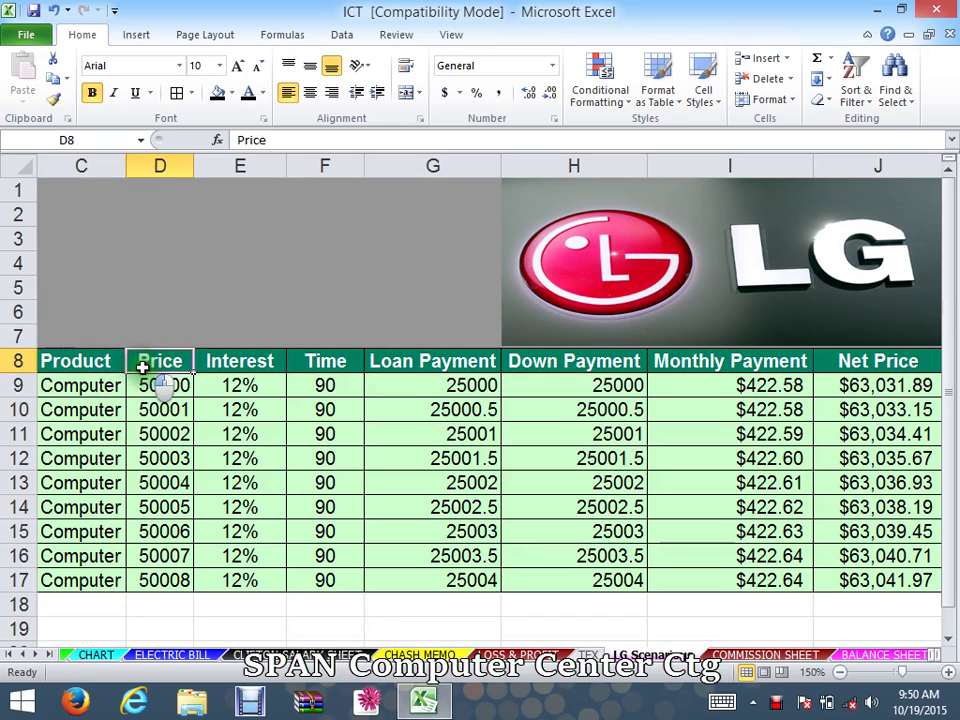
{"action": "left_click", "coordinate": [238, 364]}
{"action": "left_click", "coordinate": [325, 360]}
{"action": "left_click", "coordinate": [405, 361]}
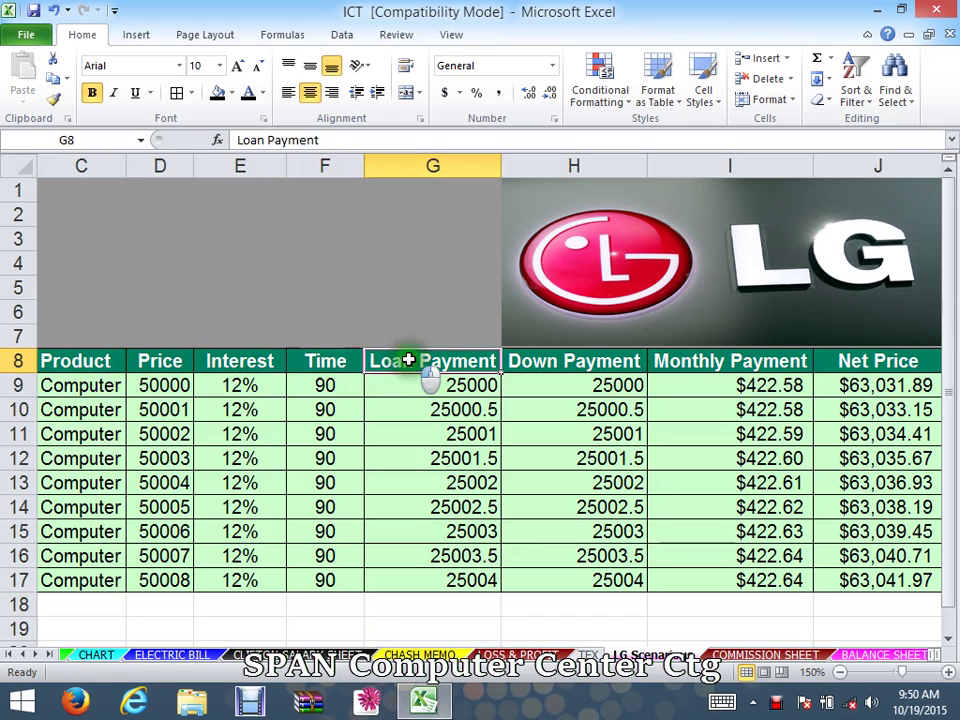
{"action": "left_click", "coordinate": [568, 362]}
{"action": "left_click", "coordinate": [724, 365]}
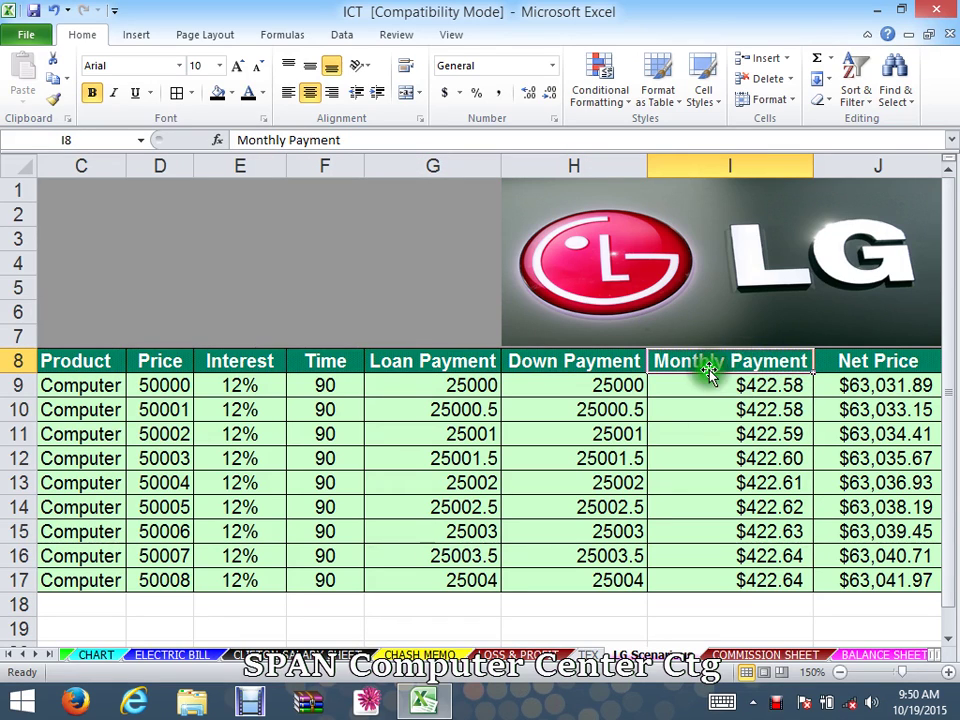
{"action": "left_click", "coordinate": [848, 362]}
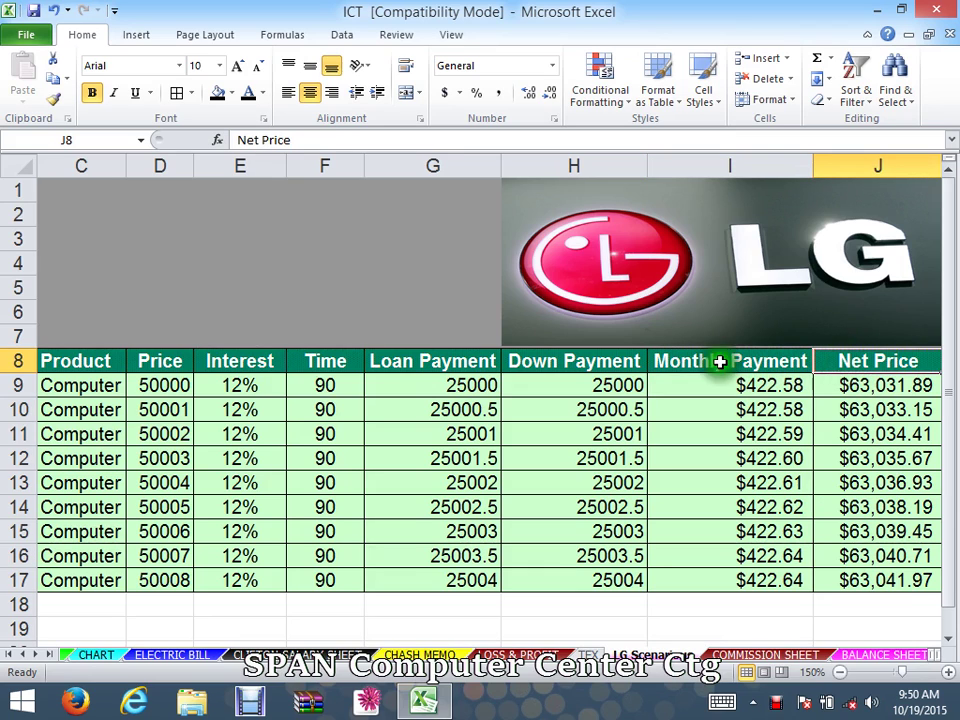
Look over the whole loan table, including the formulas in the Monthly Payment column.
{"action": "left_click_drag", "start_coordinate": [71, 362], "coordinate": [814, 409]}
{"action": "double_click", "coordinate": [835, 436]}
{"action": "left_click", "coordinate": [706, 547]}
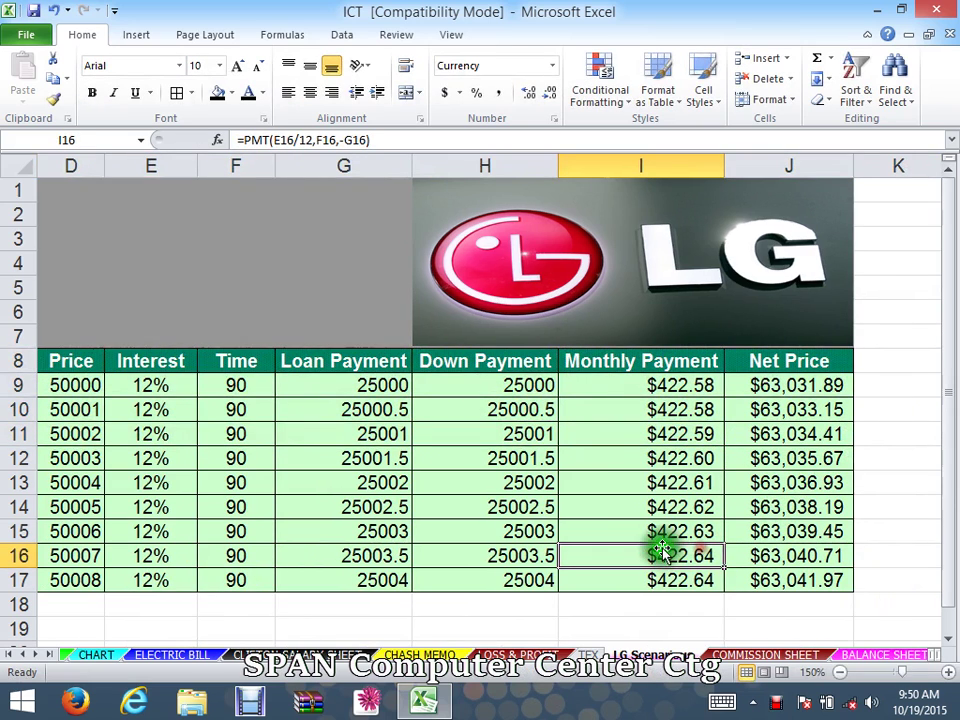
{"action": "key", "text": "Left"}
{"action": "key", "text": "Left"}
{"action": "key", "text": "Left"}
{"action": "key", "text": "Left"}
{"action": "key", "text": "Left"}
{"action": "key", "text": "Left"}
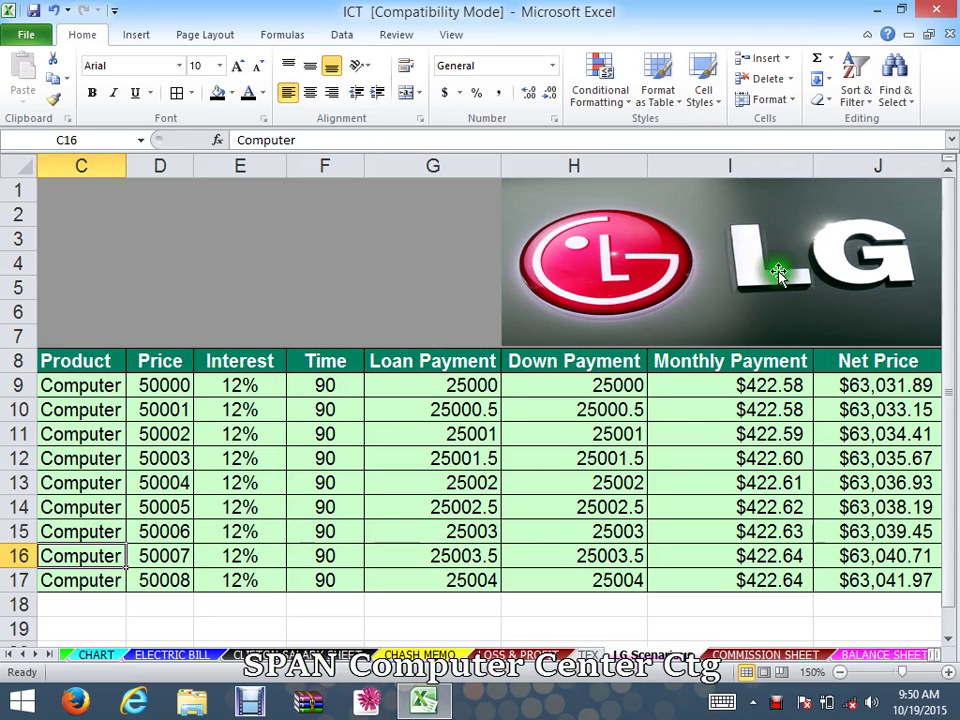
{"action": "left_click", "coordinate": [666, 443]}
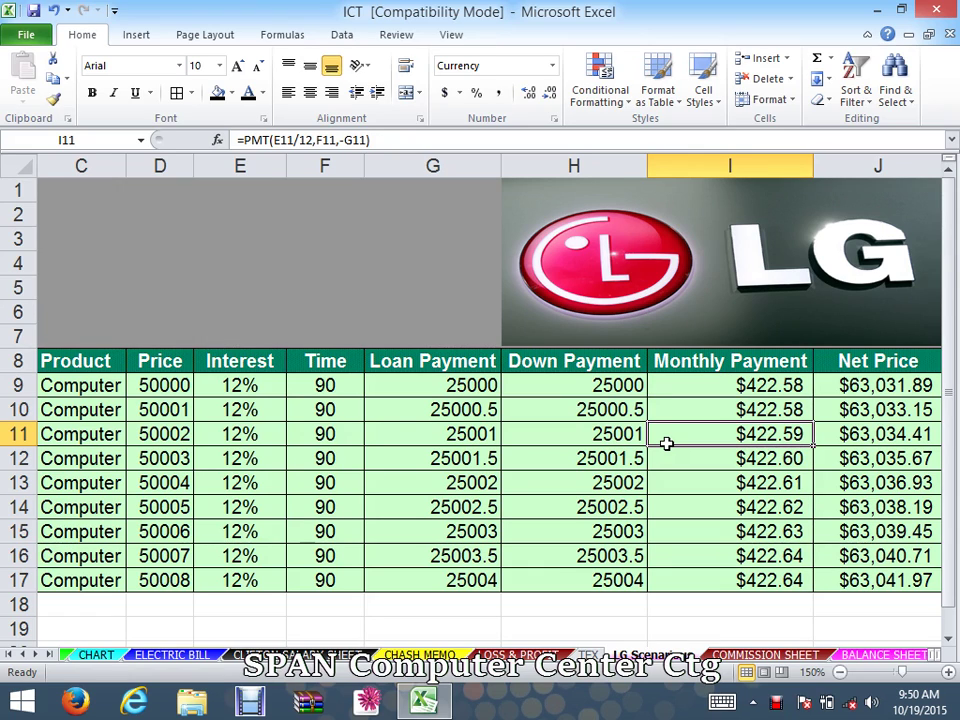
Examine the entries in the Product and Price columns.
{"action": "left_click", "coordinate": [84, 389]}
{"action": "left_click", "coordinate": [107, 415]}
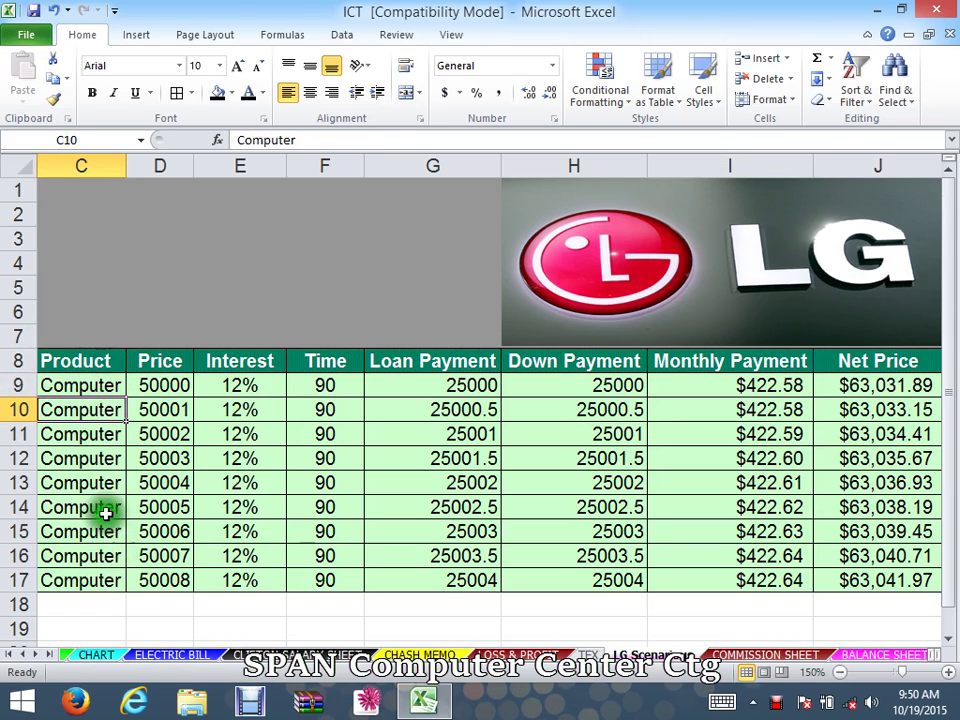
{"action": "left_click", "coordinate": [162, 362]}
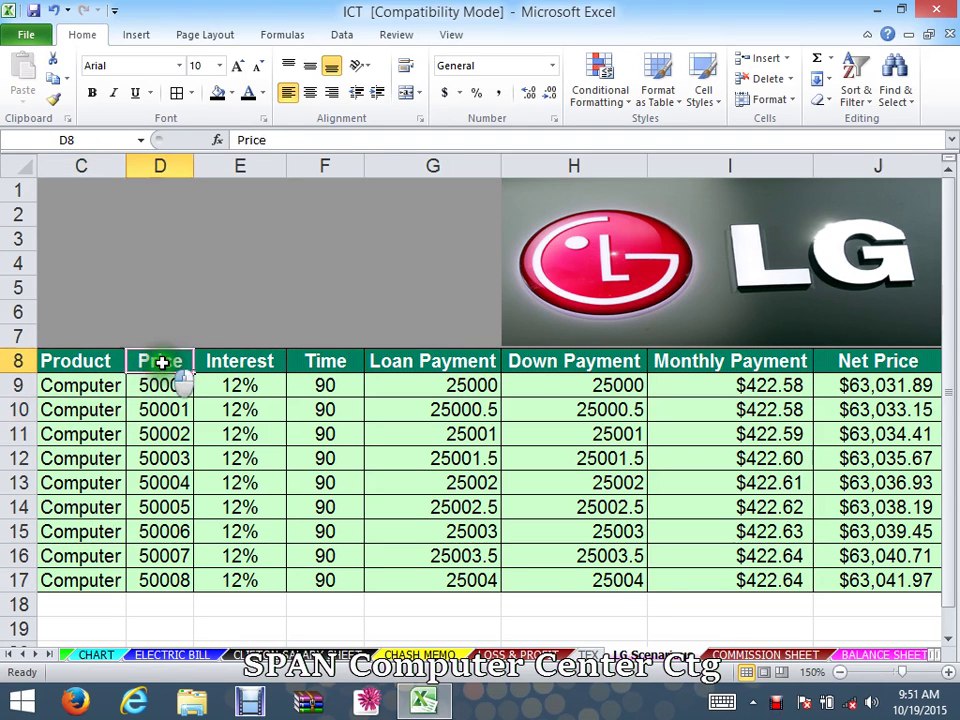
{"action": "left_click_drag", "start_coordinate": [78, 391], "coordinate": [70, 540]}
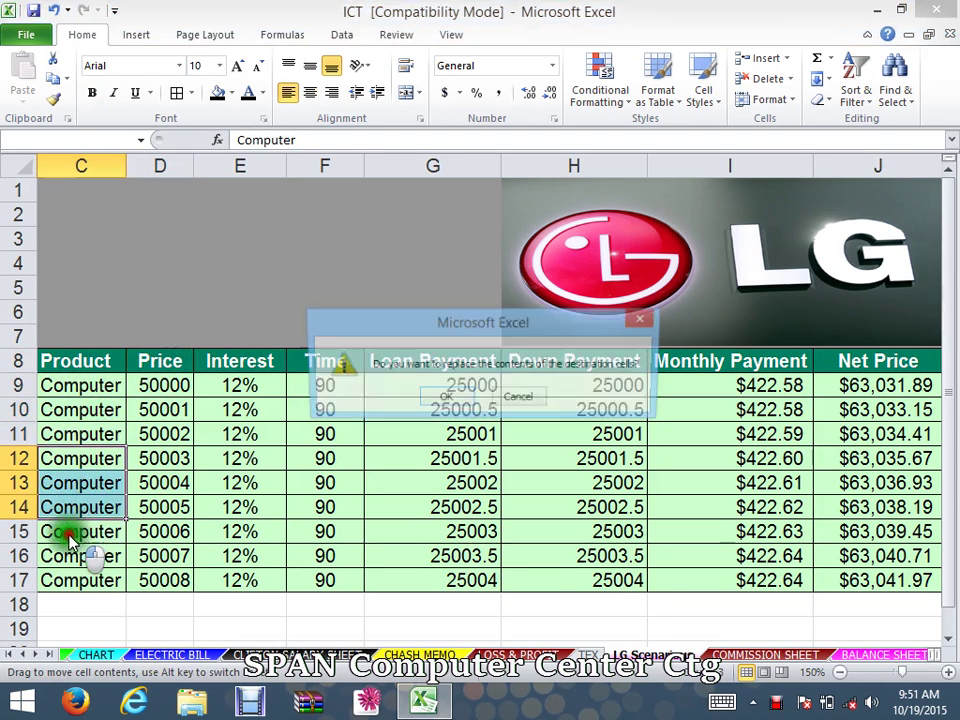
{"action": "left_click", "coordinate": [508, 399]}
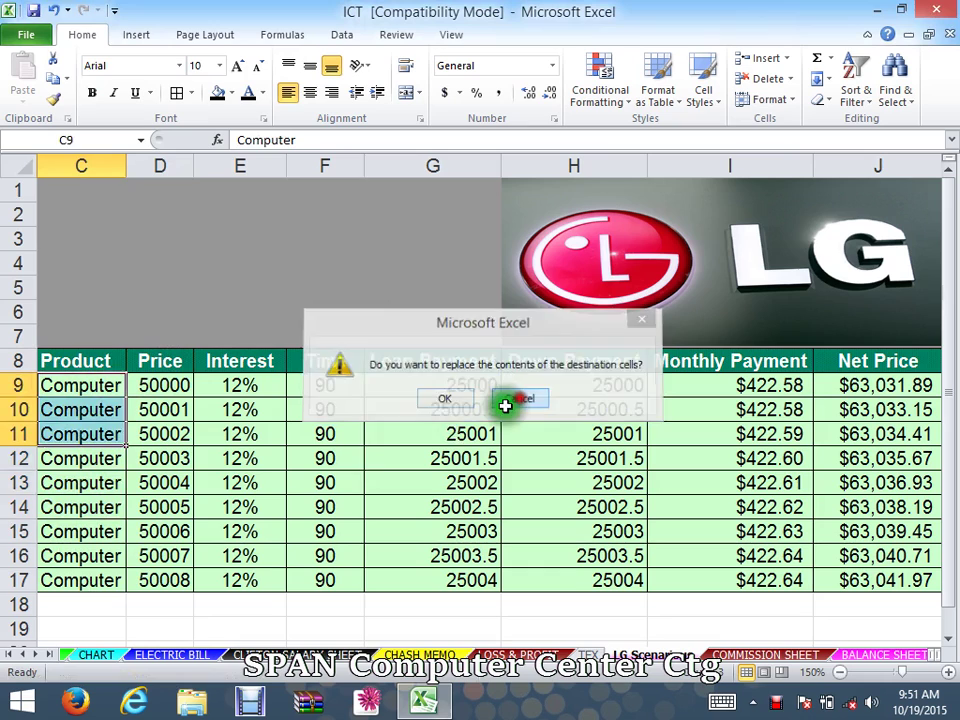
{"action": "left_click", "coordinate": [145, 537]}
{"action": "left_click", "coordinate": [104, 390]}
{"action": "left_click", "coordinate": [160, 510]}
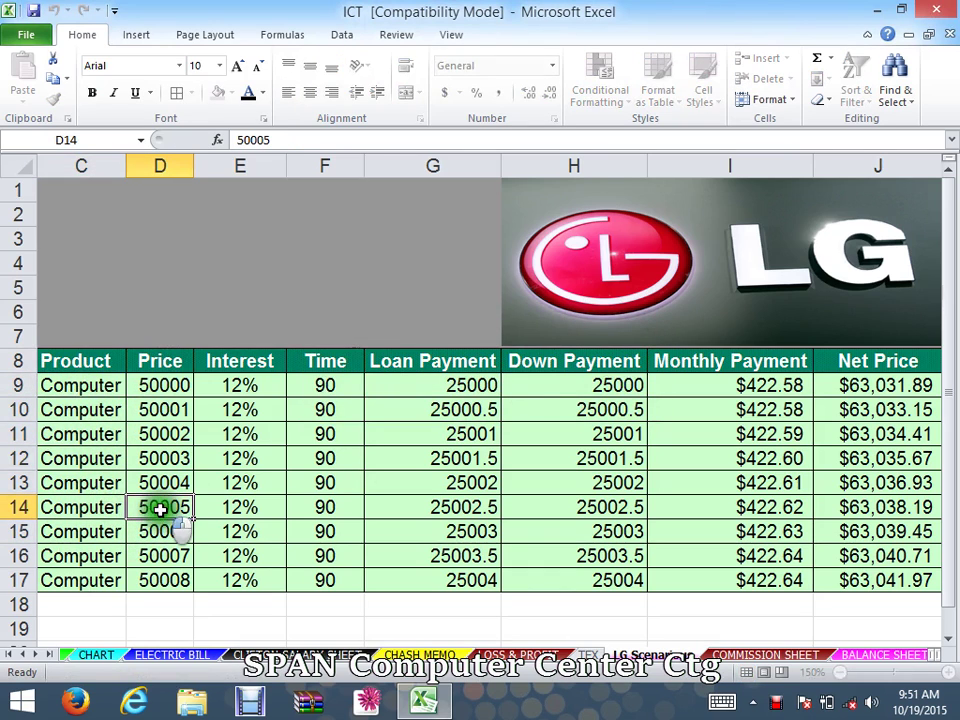
Replace the product names in C10, C13, C15 and C17 with sd, sdfs, sfs and sds.
{"action": "left_click", "coordinate": [101, 412]}
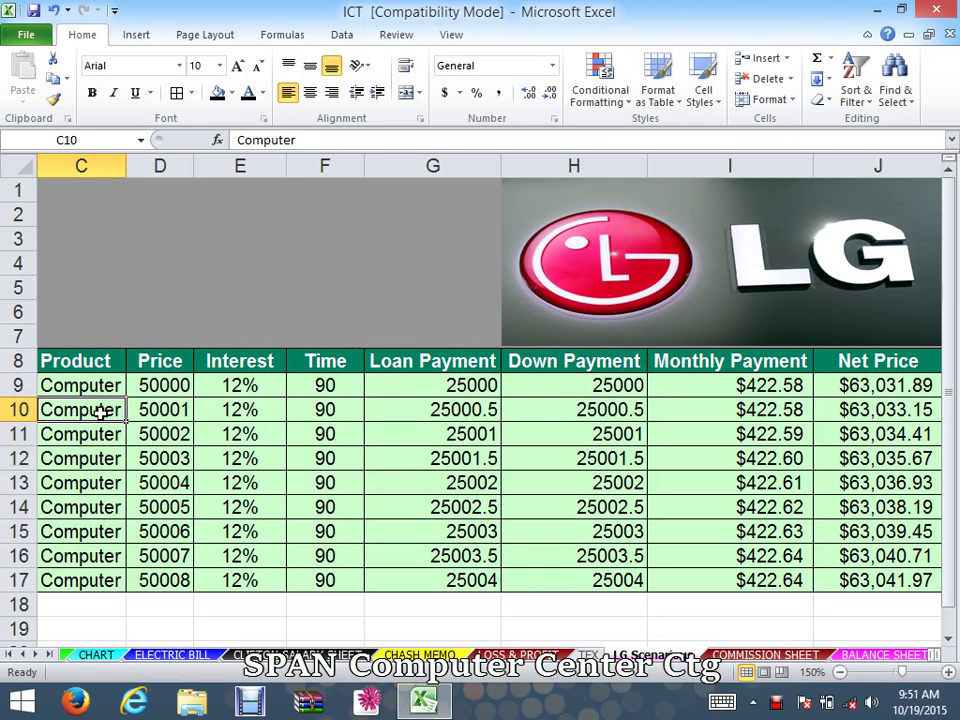
{"action": "type", "text": "sd"}
{"action": "key", "text": "Return"}
{"action": "left_click", "coordinate": [100, 483]}
{"action": "type", "text": "sdfs"}
{"action": "left_click", "coordinate": [100, 533]}
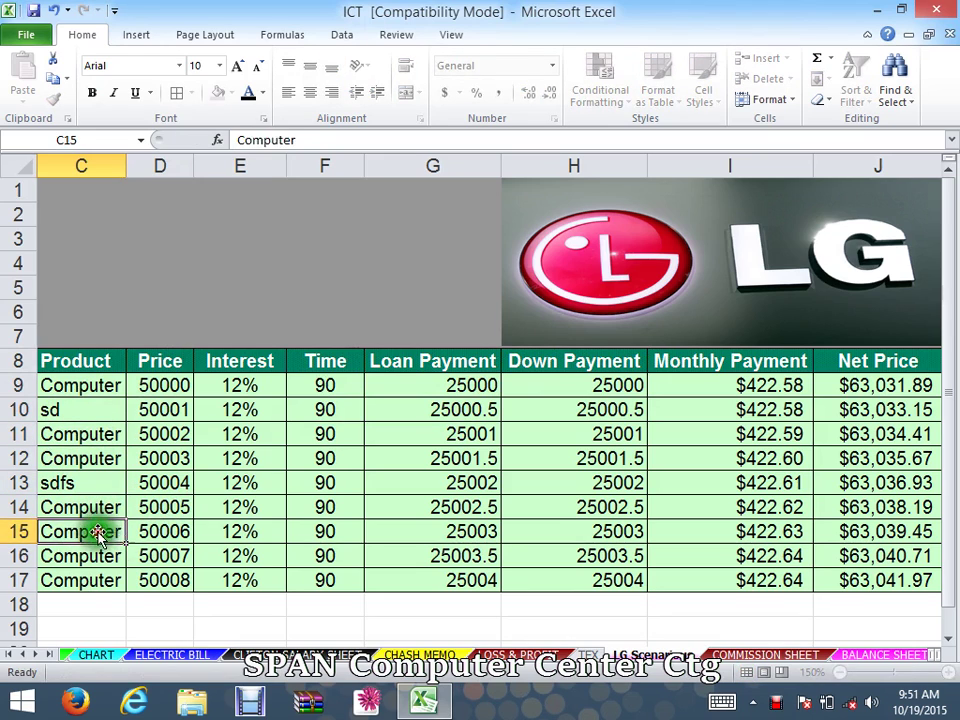
{"action": "type", "text": "sfs"}
{"action": "left_click", "coordinate": [94, 578]}
{"action": "type", "text": "sds"}
{"action": "left_click", "coordinate": [165, 578]}
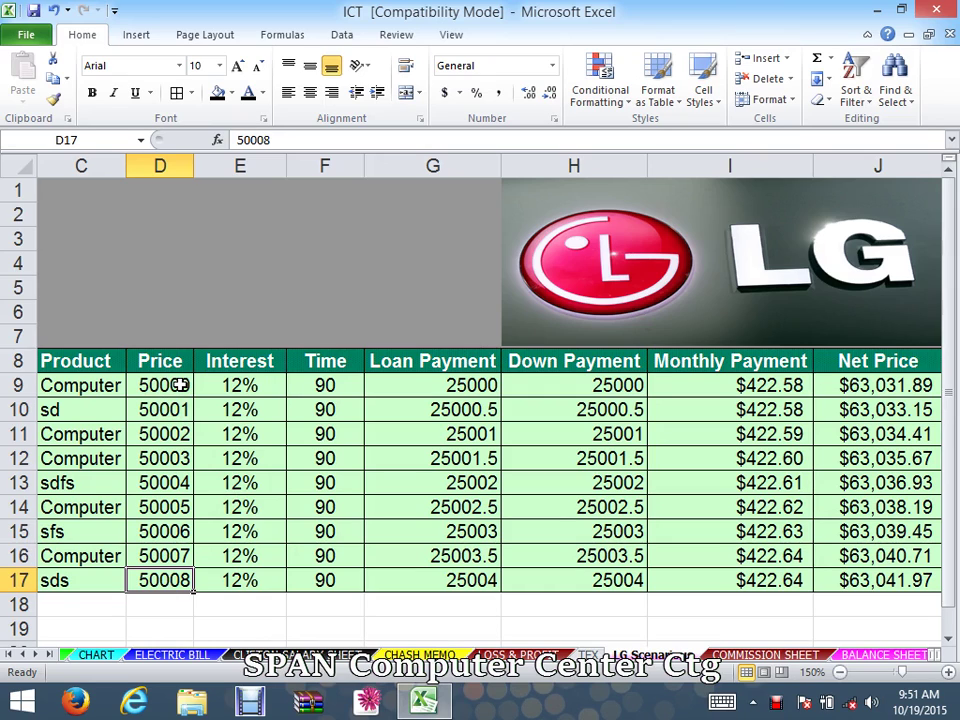
Examine the Price and Interest columns from row 9 to row 17.
{"action": "left_click_drag", "start_coordinate": [180, 385], "coordinate": [186, 485]}
{"action": "left_click_drag", "start_coordinate": [186, 558], "coordinate": [187, 580]}
{"action": "left_click", "coordinate": [216, 594]}
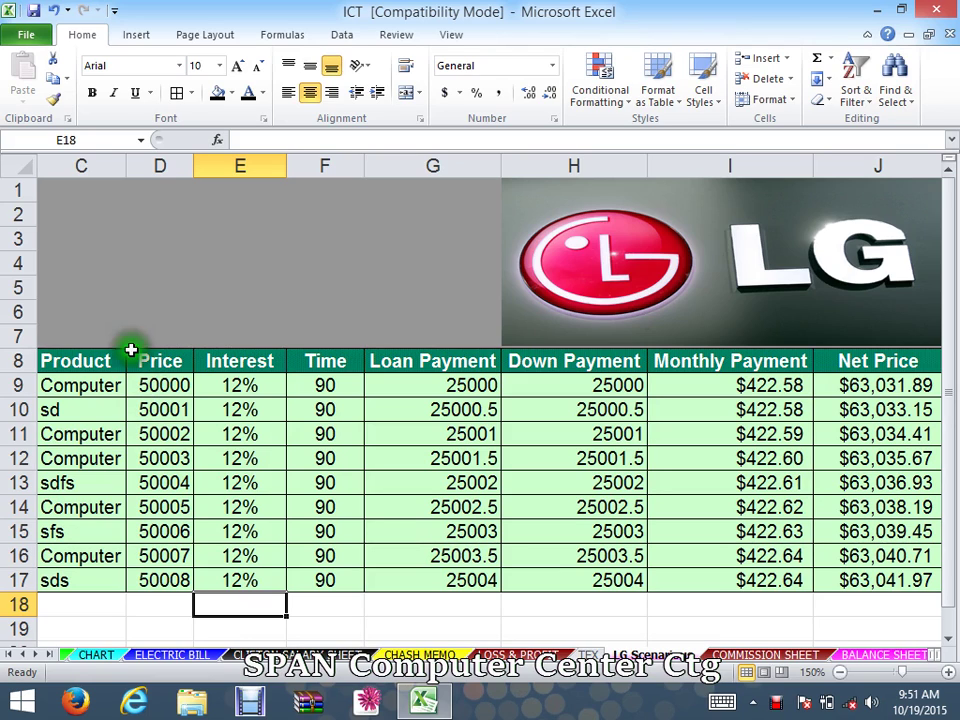
{"action": "double_click", "coordinate": [159, 383]}
{"action": "double_click", "coordinate": [203, 530]}
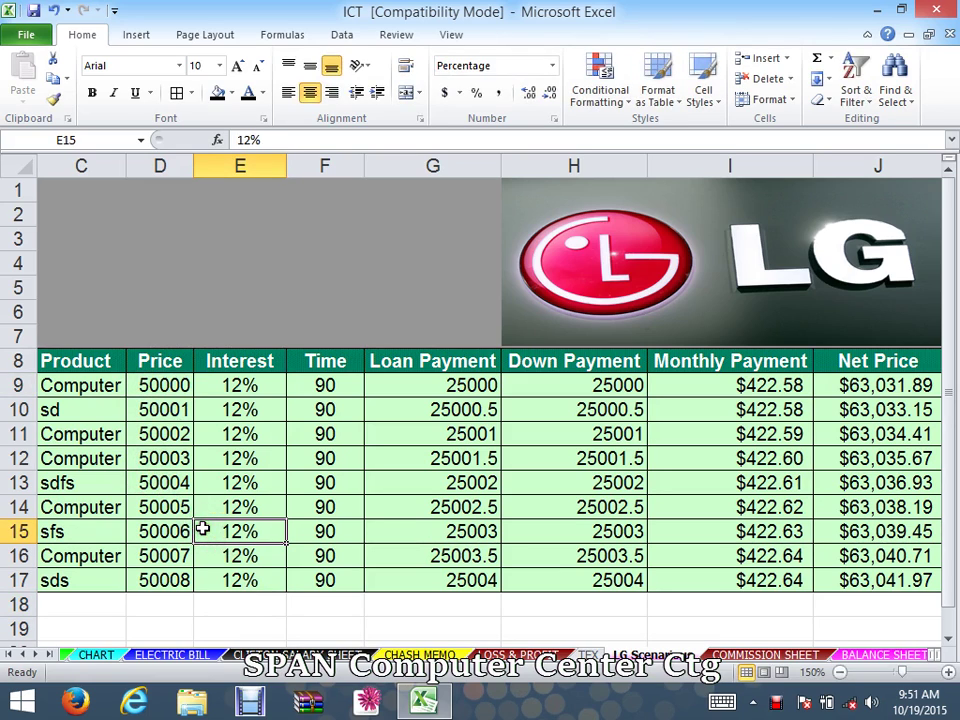
{"action": "left_click_drag", "start_coordinate": [257, 384], "coordinate": [253, 596]}
{"action": "left_click", "coordinate": [257, 602]}
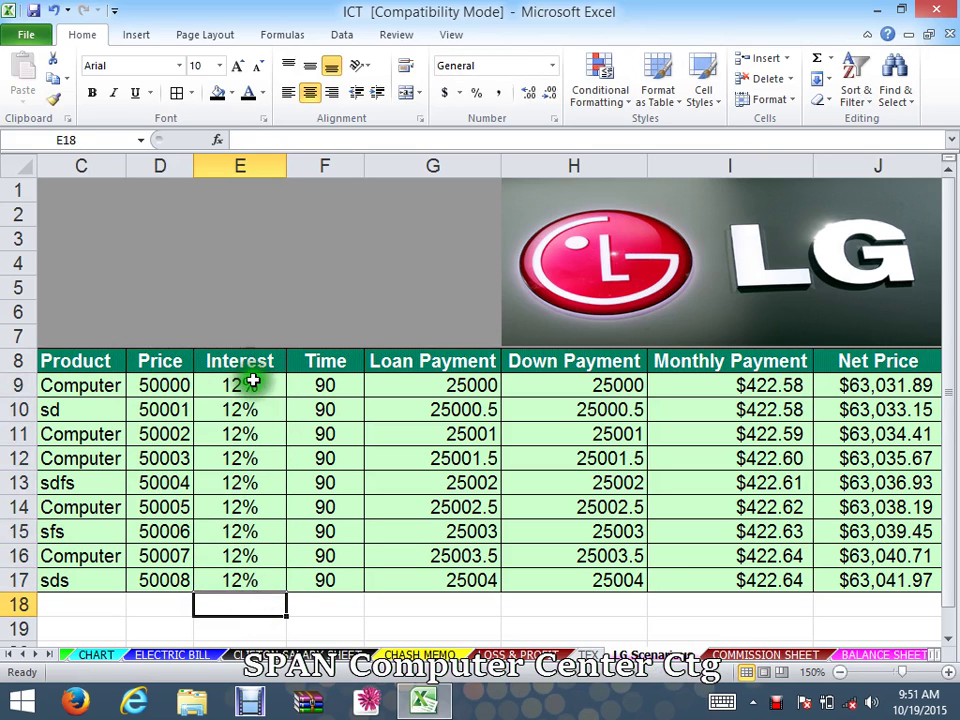
{"action": "left_click_drag", "start_coordinate": [253, 379], "coordinate": [253, 583]}
{"action": "left_click", "coordinate": [253, 581]}
{"action": "left_click_drag", "start_coordinate": [251, 375], "coordinate": [246, 581]}
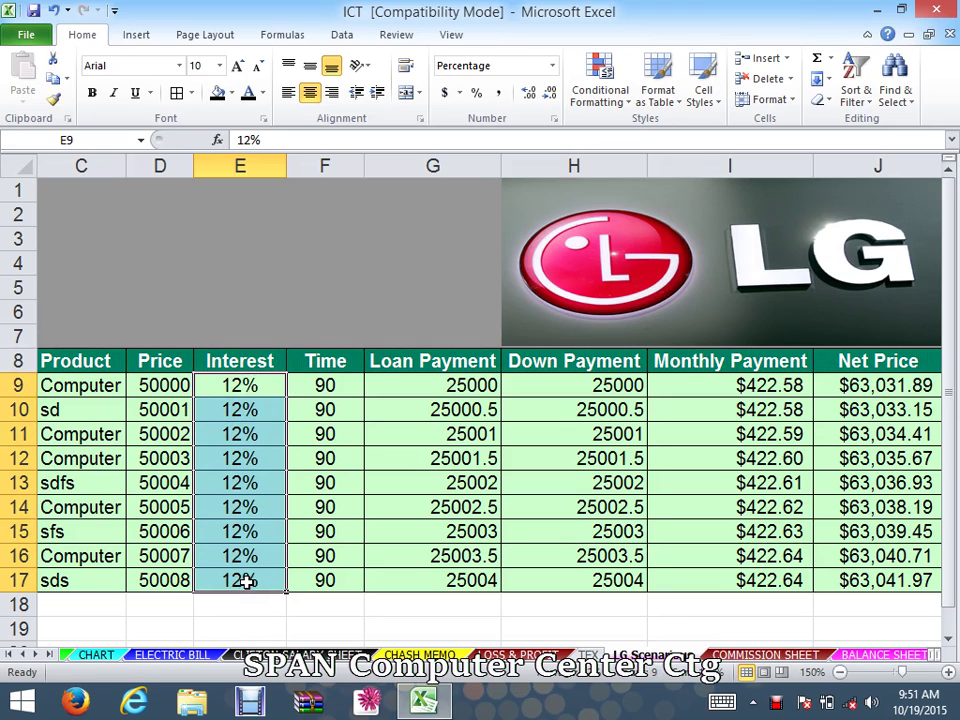
{"action": "left_click", "coordinate": [272, 556]}
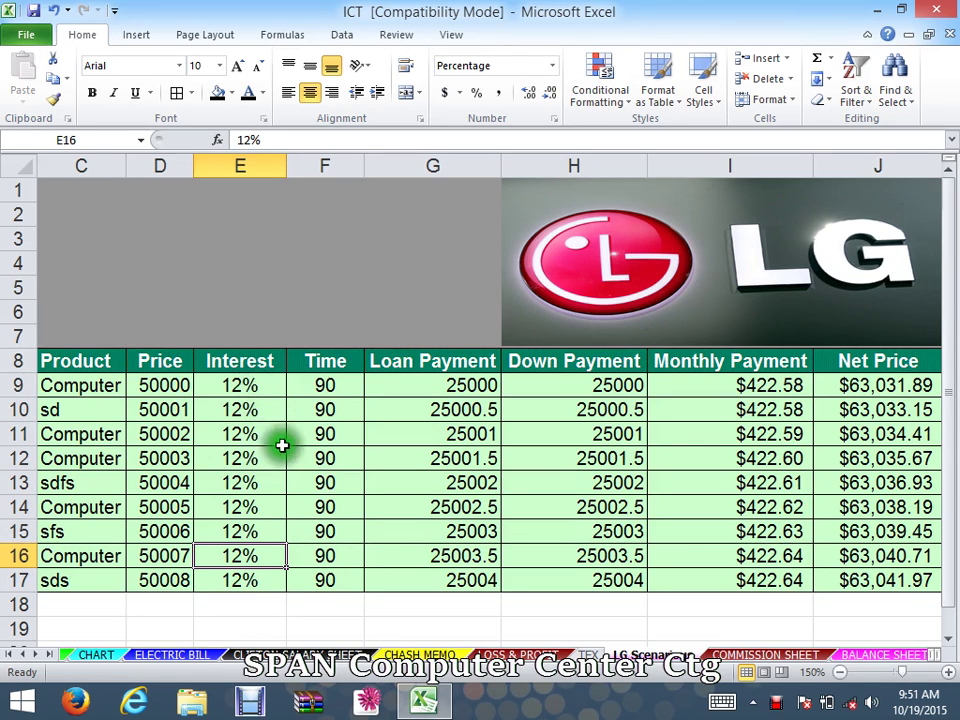
Examine the Time column from its header down to row 17.
{"action": "left_click", "coordinate": [318, 503]}
{"action": "left_click", "coordinate": [513, 296]}
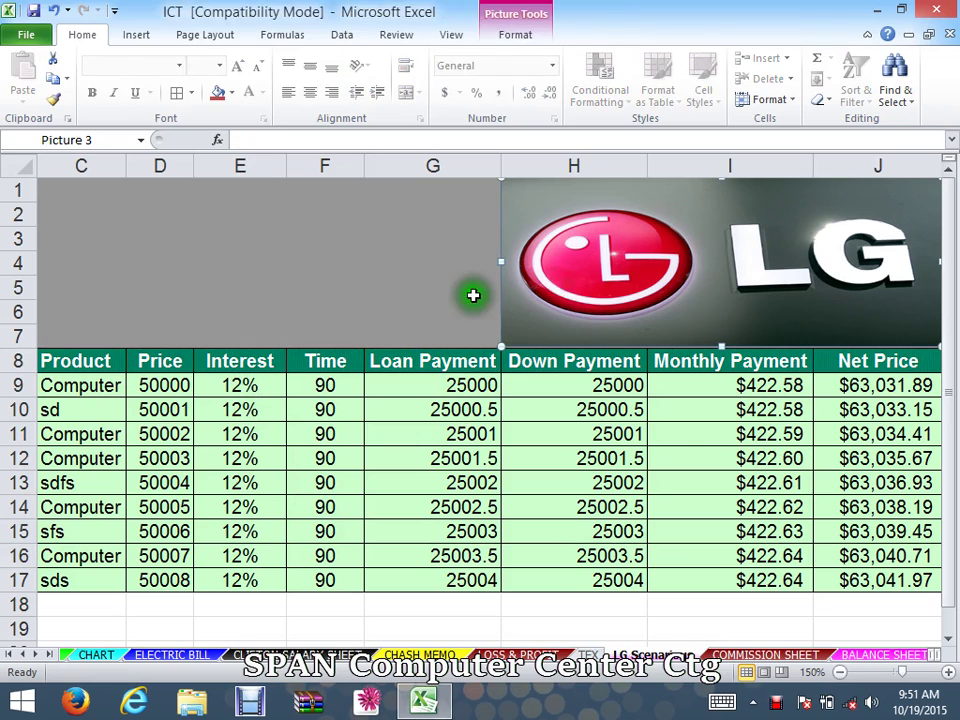
{"action": "left_click", "coordinate": [418, 270]}
{"action": "left_click_drag", "start_coordinate": [343, 386], "coordinate": [326, 582]}
{"action": "left_click", "coordinate": [321, 605]}
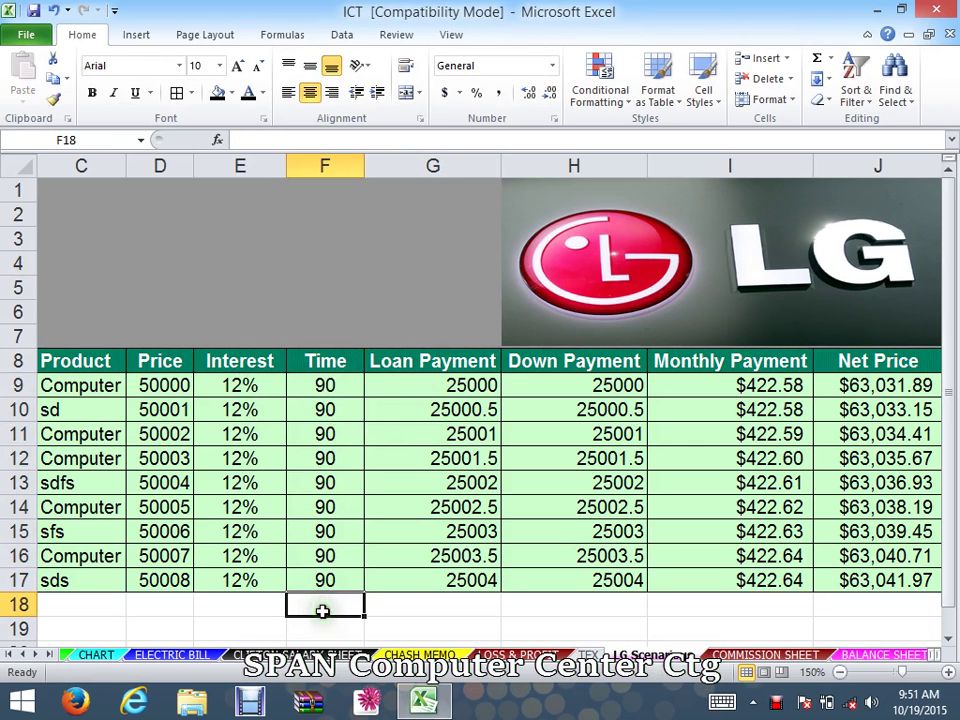
{"action": "left_click_drag", "start_coordinate": [313, 362], "coordinate": [321, 568]}
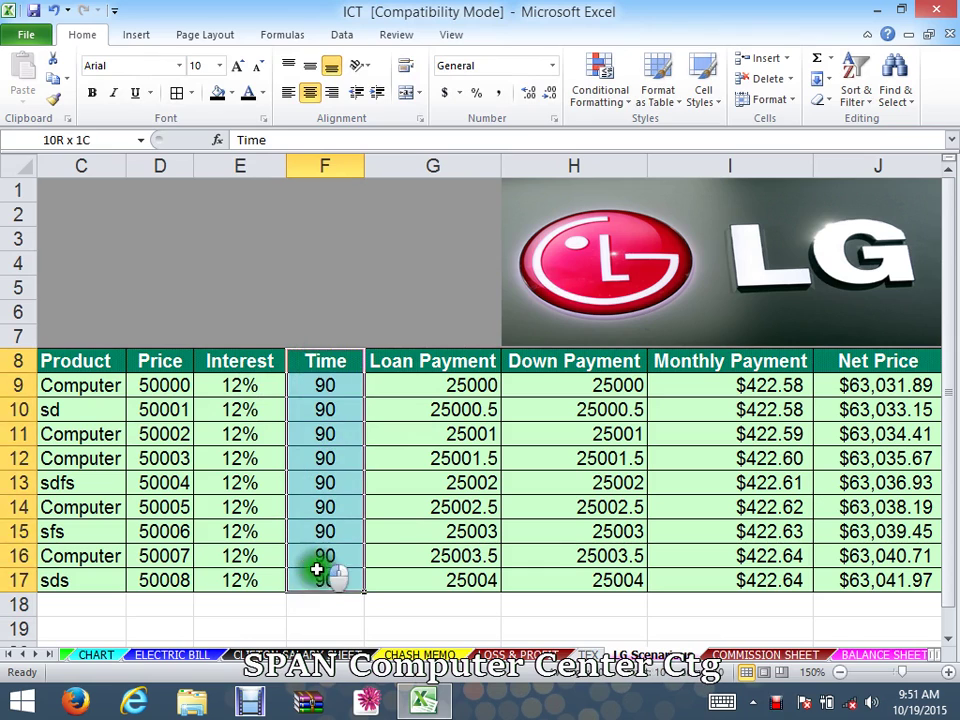
{"action": "left_click", "coordinate": [325, 628]}
{"action": "left_click_drag", "start_coordinate": [332, 362], "coordinate": [332, 587]}
{"action": "left_click", "coordinate": [397, 614]}
{"action": "left_click", "coordinate": [540, 272]}
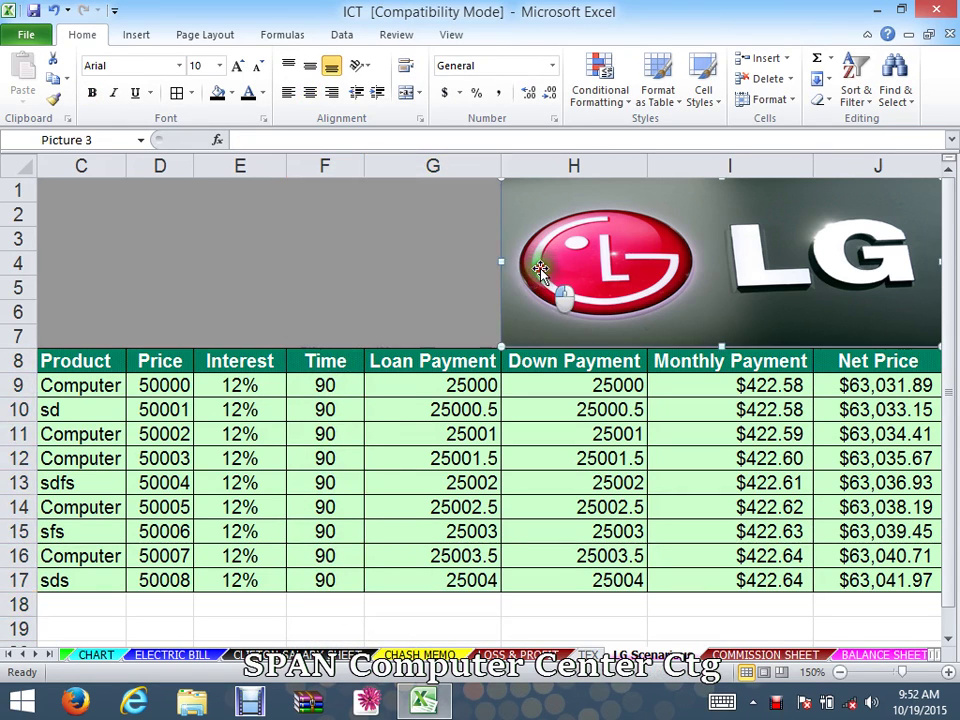
{"action": "left_click", "coordinate": [459, 290]}
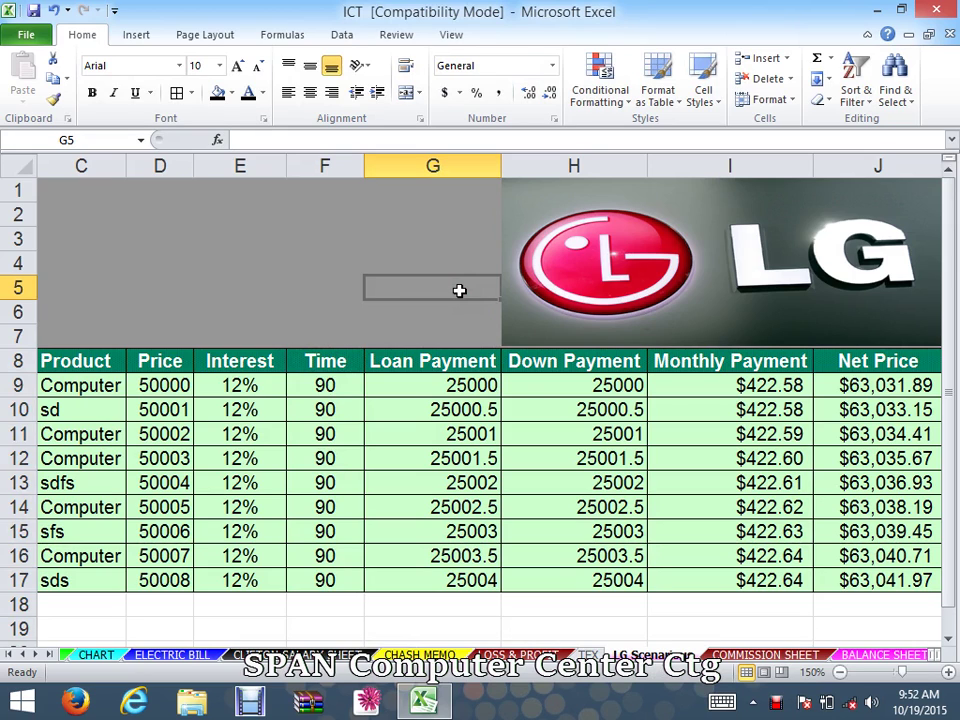
{"action": "left_click_drag", "start_coordinate": [318, 383], "coordinate": [328, 583]}
{"action": "left_click", "coordinate": [339, 602]}
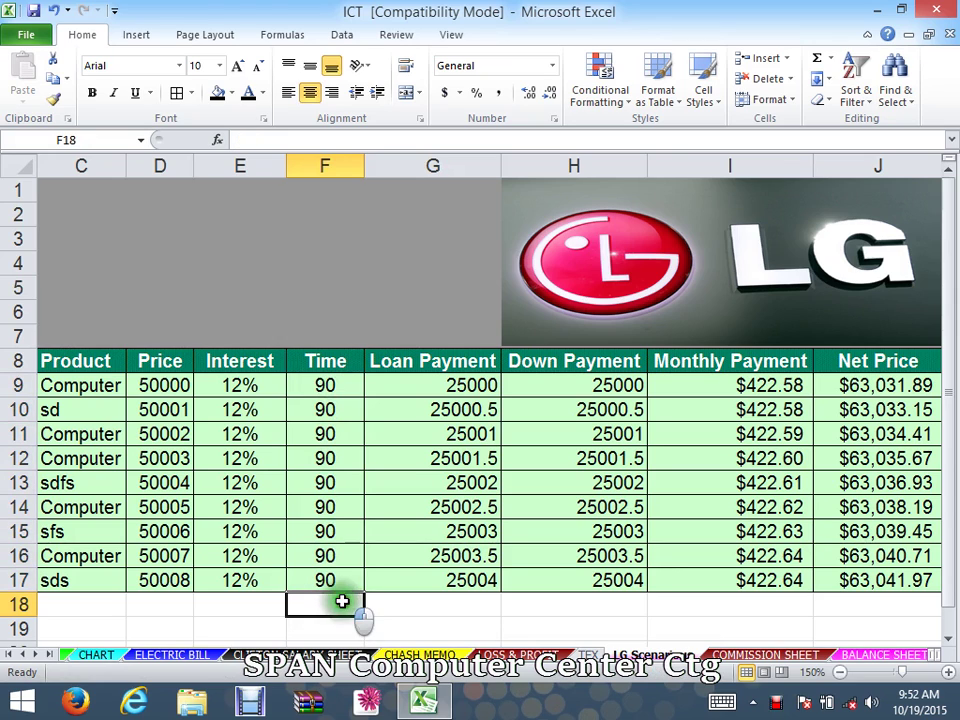
{"action": "left_click_drag", "start_coordinate": [332, 386], "coordinate": [334, 591]}
{"action": "left_click", "coordinate": [343, 624]}
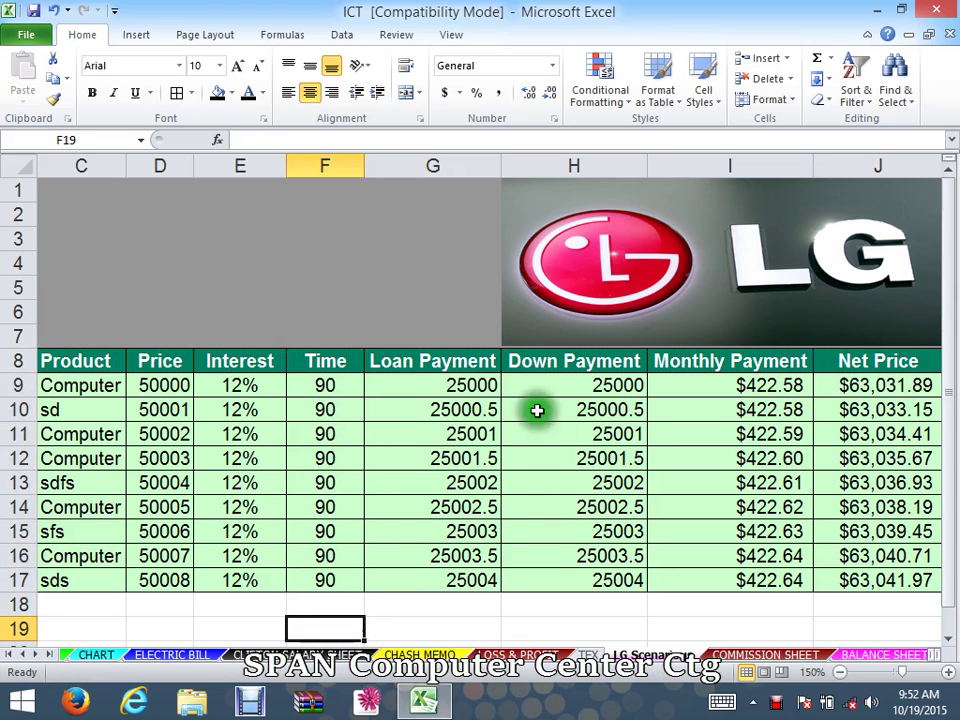
Examine the Loan Payment and Down Payment columns and the formulas behind their amounts.
{"action": "left_click_drag", "start_coordinate": [440, 351], "coordinate": [449, 572]}
{"action": "left_click", "coordinate": [450, 579]}
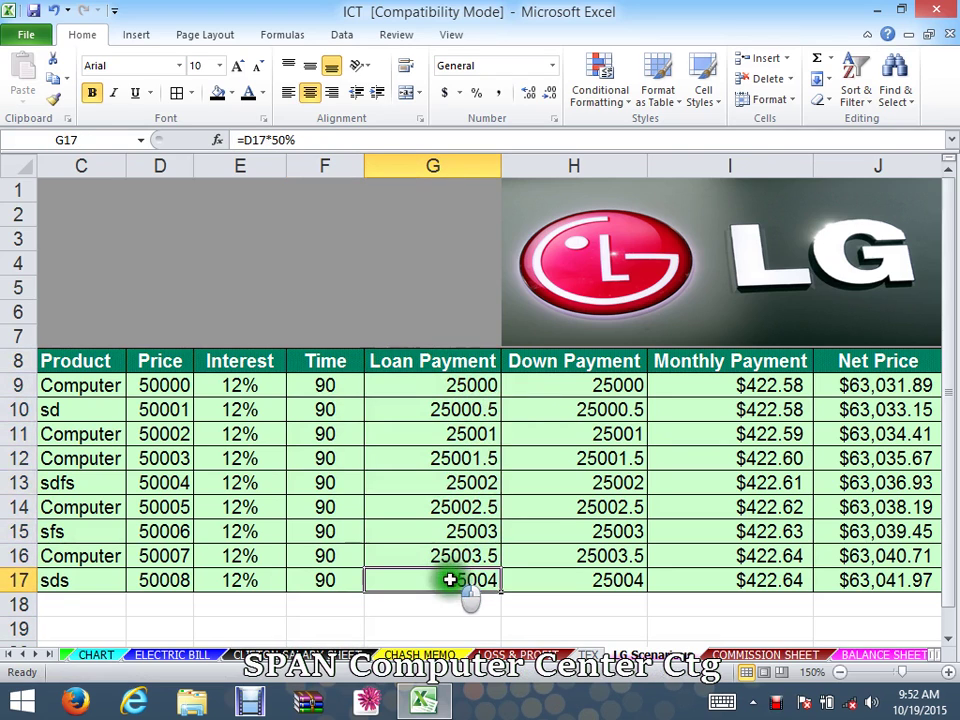
{"action": "left_click_drag", "start_coordinate": [608, 361], "coordinate": [611, 583]}
{"action": "double_click", "coordinate": [611, 583]}
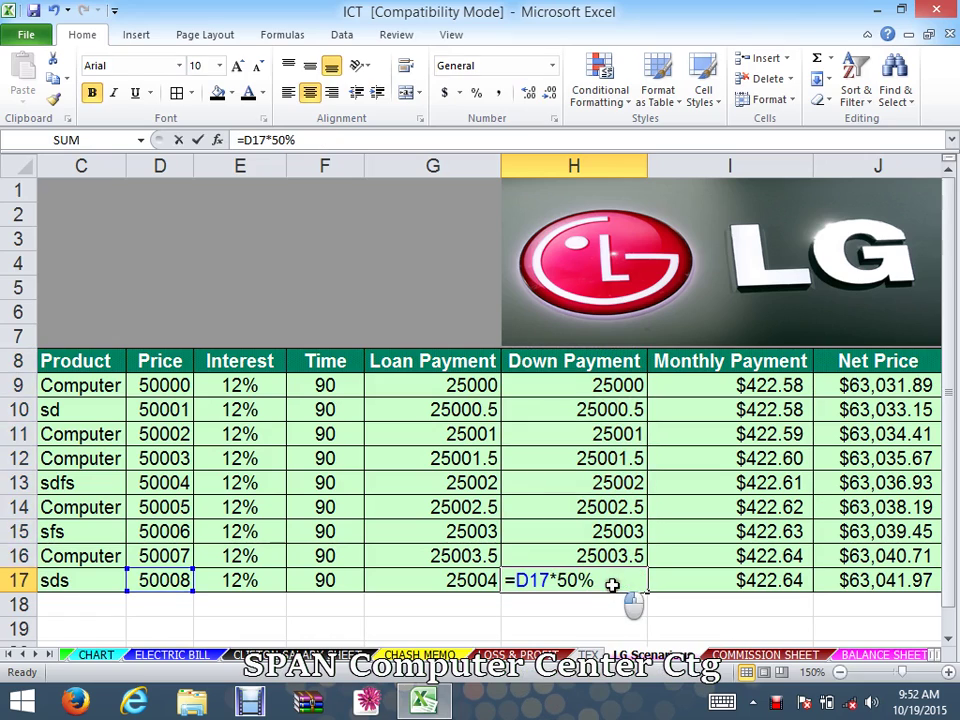
{"action": "left_click", "coordinate": [683, 522]}
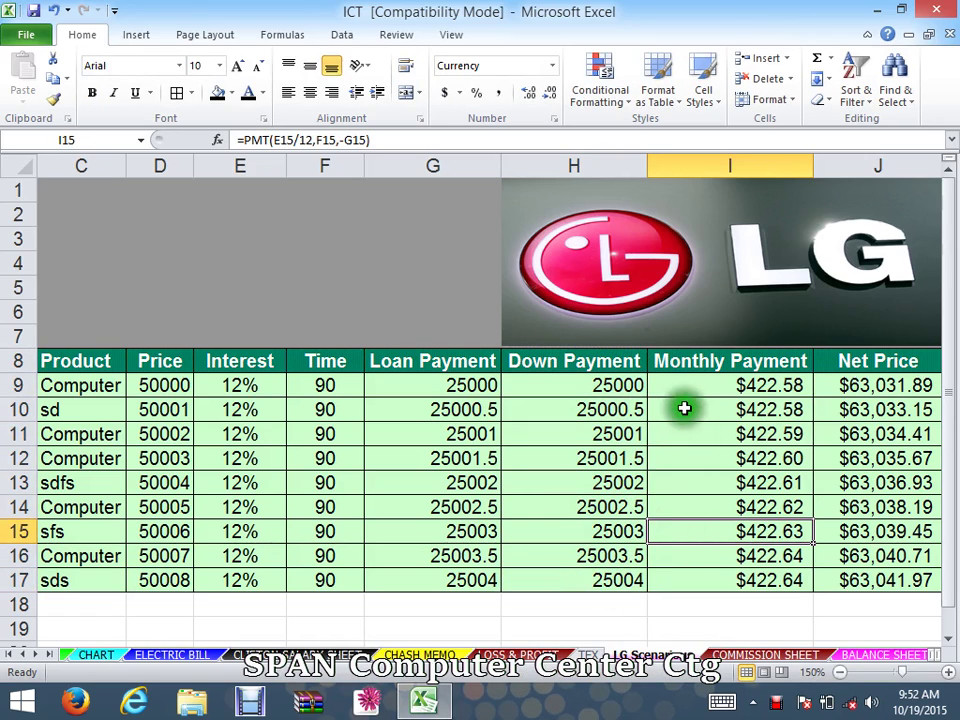
{"action": "left_click", "coordinate": [326, 221]}
{"action": "left_click", "coordinate": [311, 245]}
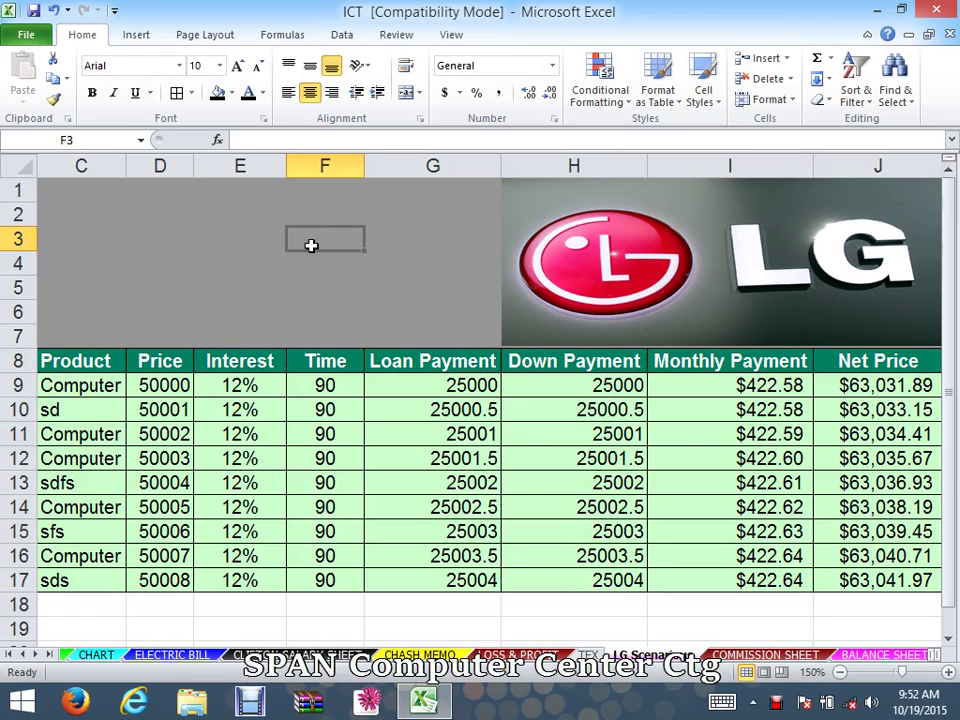
{"action": "left_click", "coordinate": [334, 254]}
{"action": "left_click", "coordinate": [555, 478]}
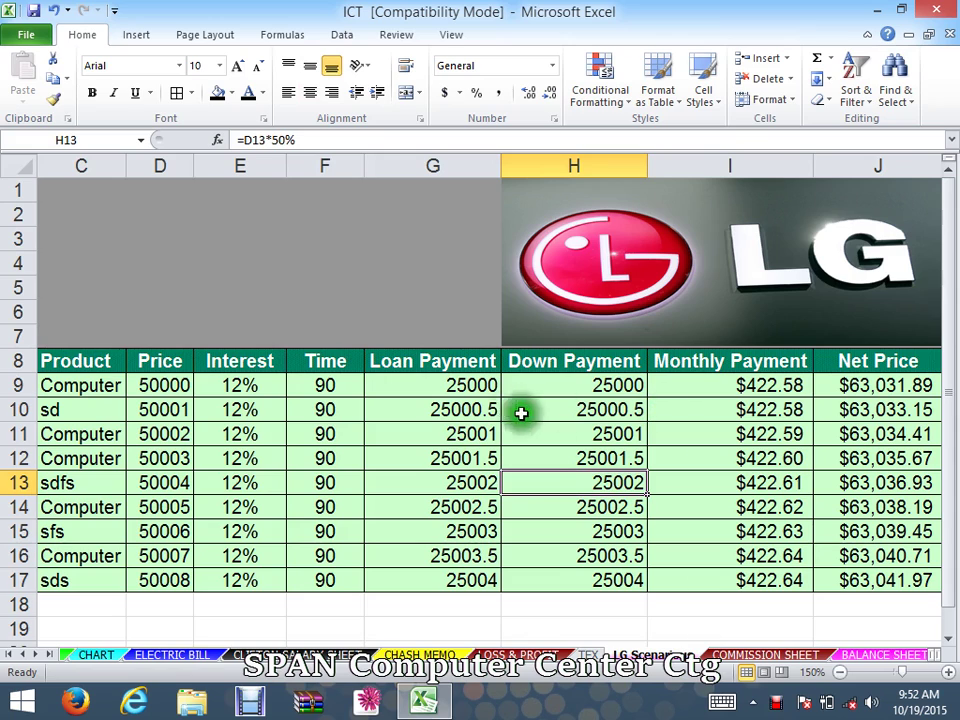
{"action": "left_click", "coordinate": [584, 378]}
{"action": "left_click_drag", "start_coordinate": [572, 360], "coordinate": [572, 573]}
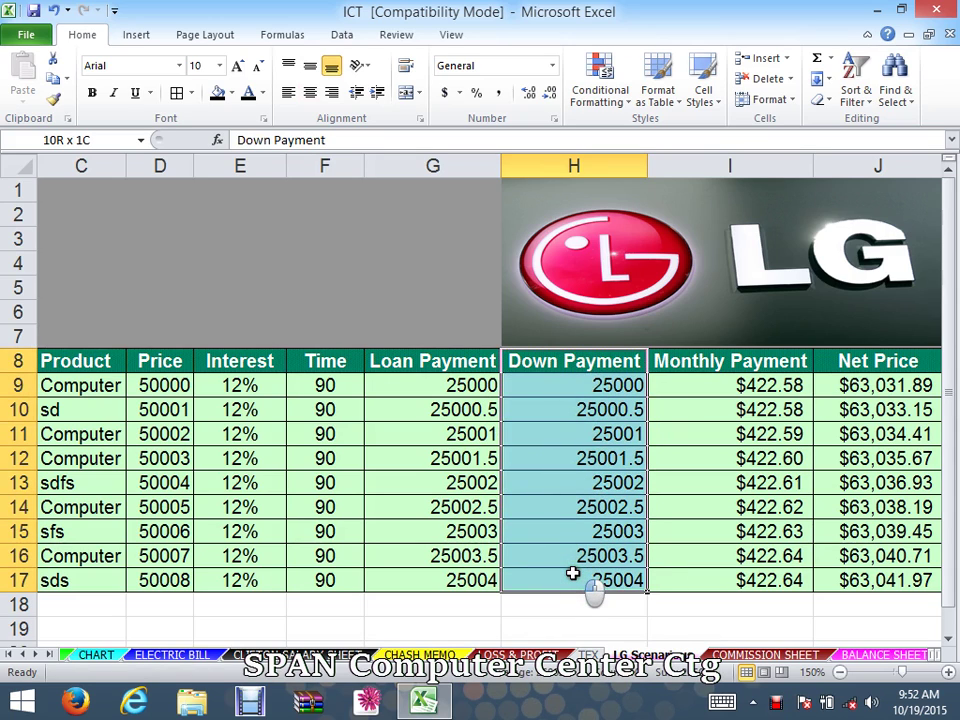
Review the Loan Payment column and compare the formulas in H9 and G9.
{"action": "left_click_drag", "start_coordinate": [439, 362], "coordinate": [443, 572]}
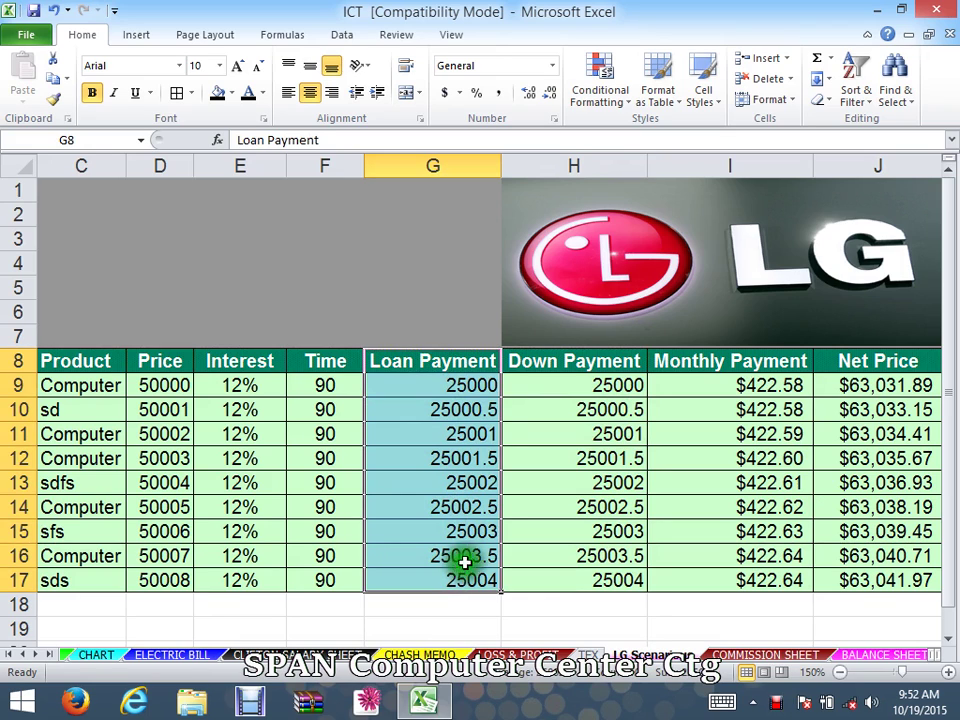
{"action": "left_click", "coordinate": [495, 433]}
{"action": "left_click", "coordinate": [618, 388]}
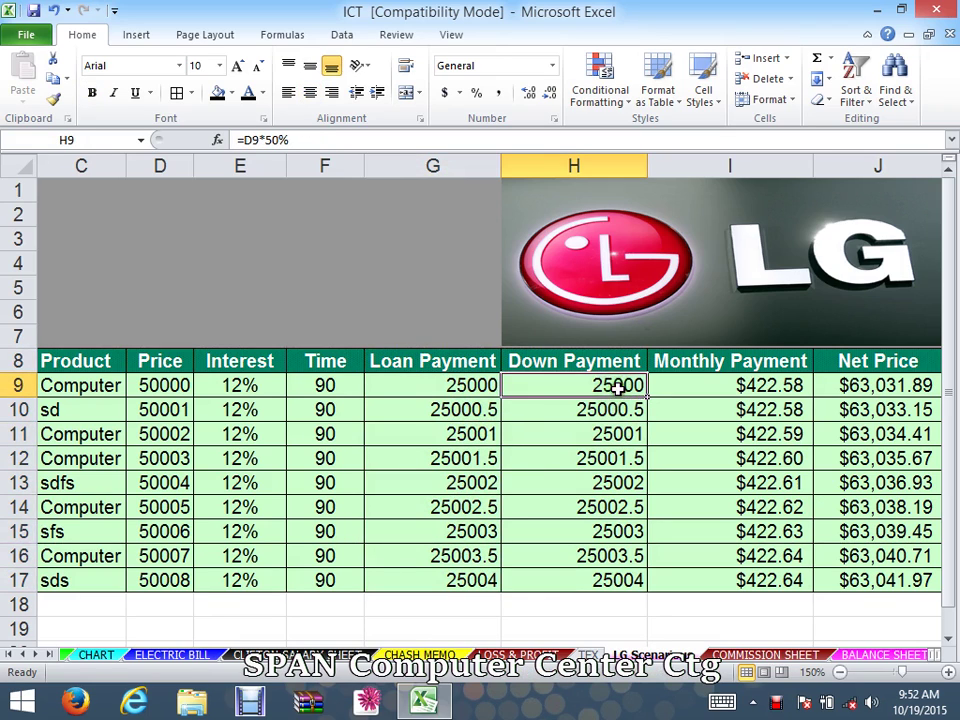
{"action": "left_click", "coordinate": [450, 384]}
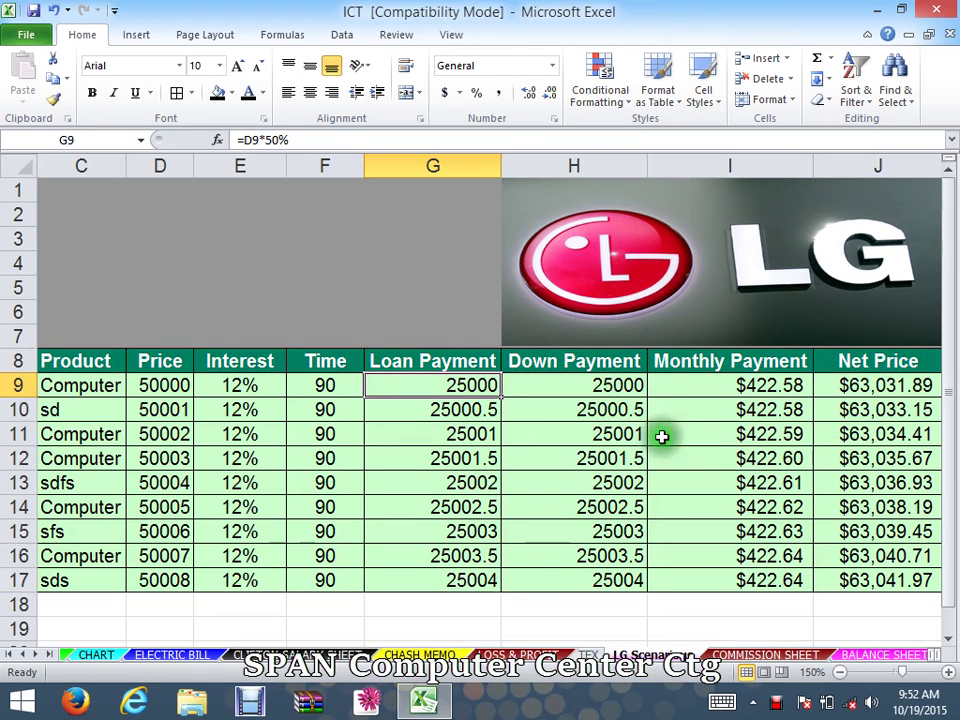
Examine the Monthly Payment column from its header through the last product row.
{"action": "left_click_drag", "start_coordinate": [728, 361], "coordinate": [742, 574]}
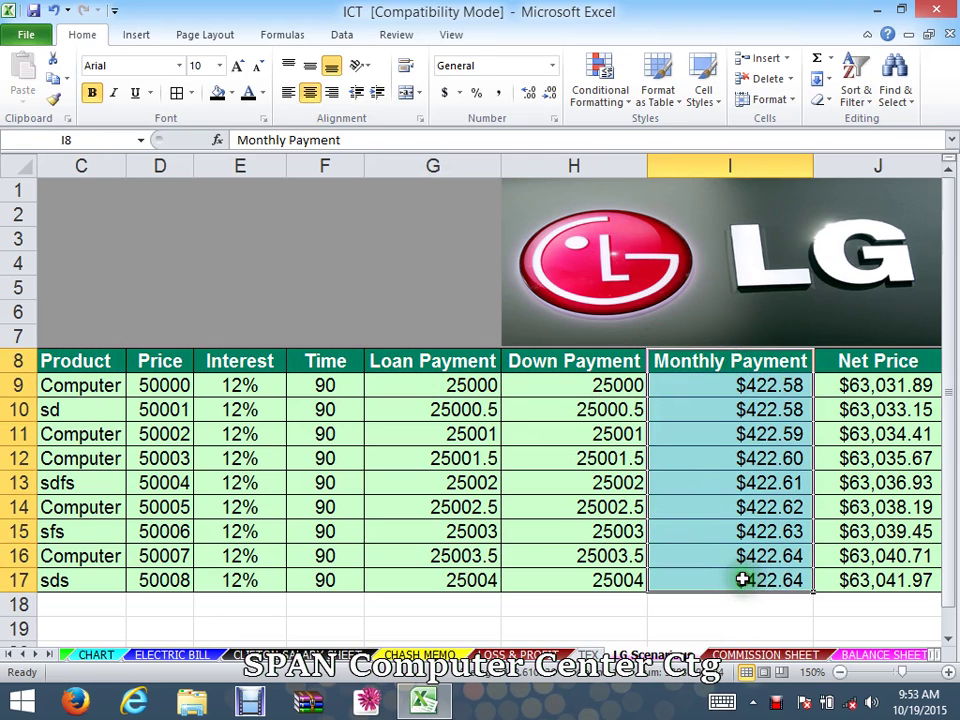
{"action": "left_click", "coordinate": [740, 577]}
{"action": "left_click_drag", "start_coordinate": [744, 386], "coordinate": [808, 596]}
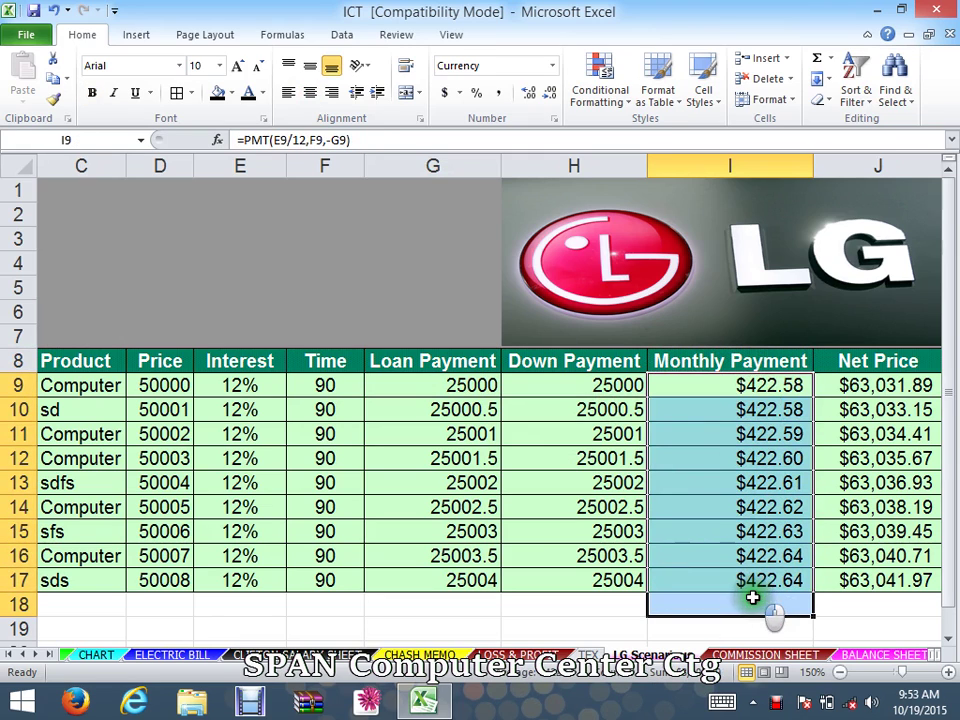
Examine the Net Price column down to row 17 and compare J9 with the price in D9.
{"action": "left_click", "coordinate": [879, 381]}
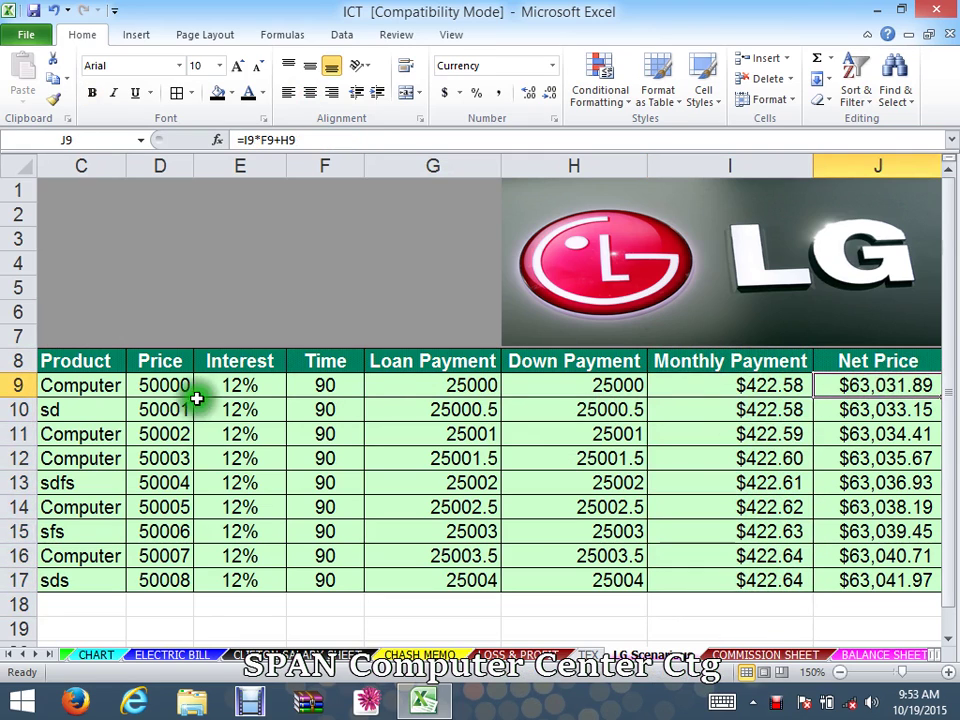
{"action": "left_click", "coordinate": [162, 387]}
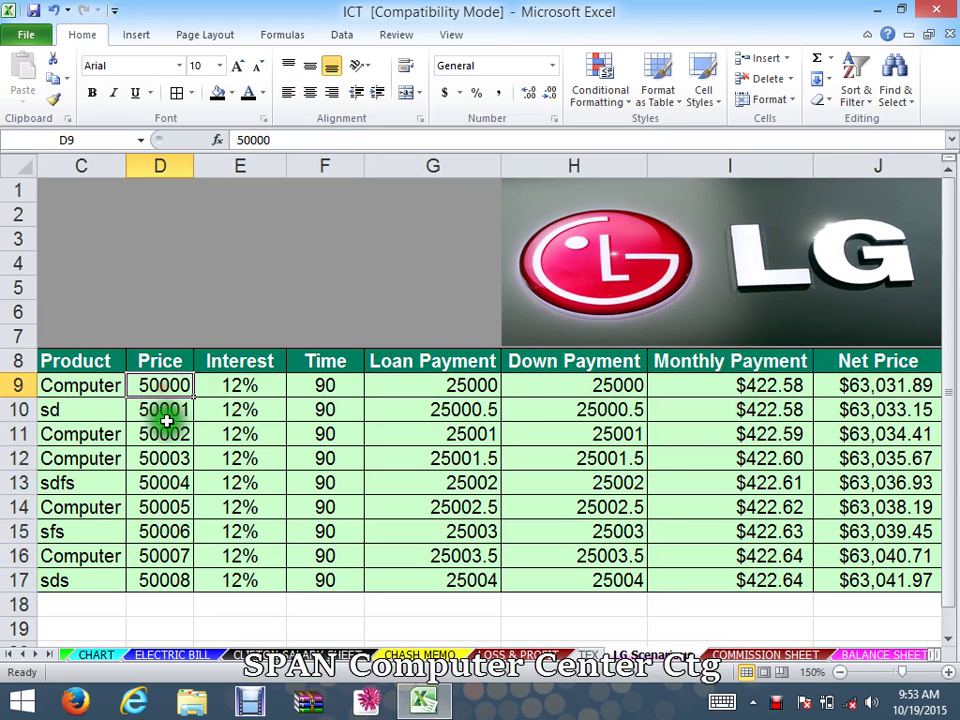
{"action": "left_click", "coordinate": [876, 388]}
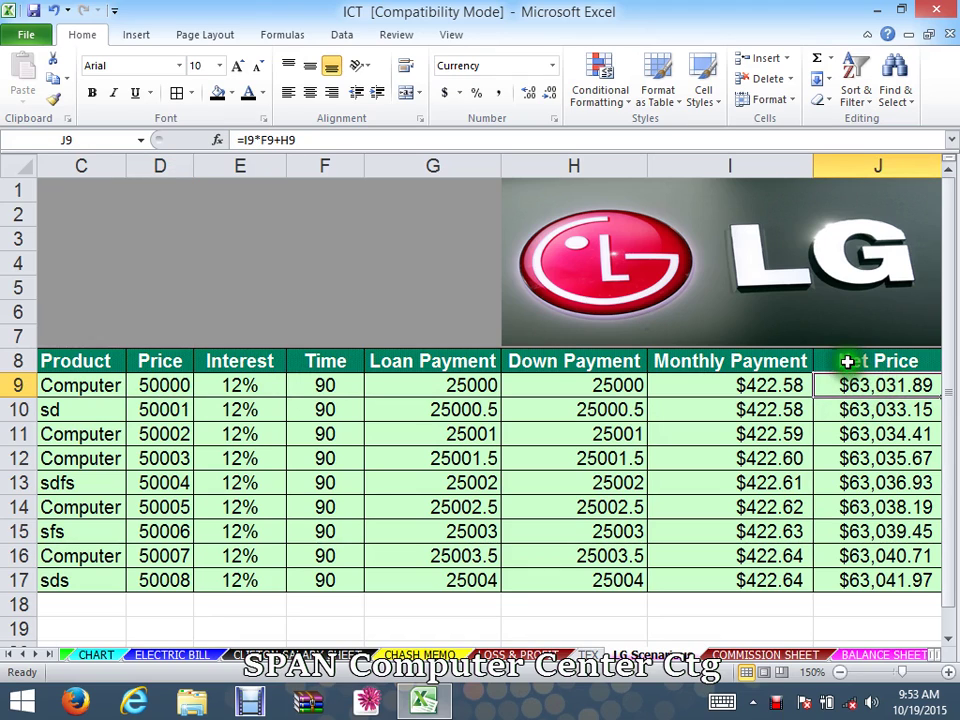
{"action": "left_click_drag", "start_coordinate": [844, 356], "coordinate": [876, 584]}
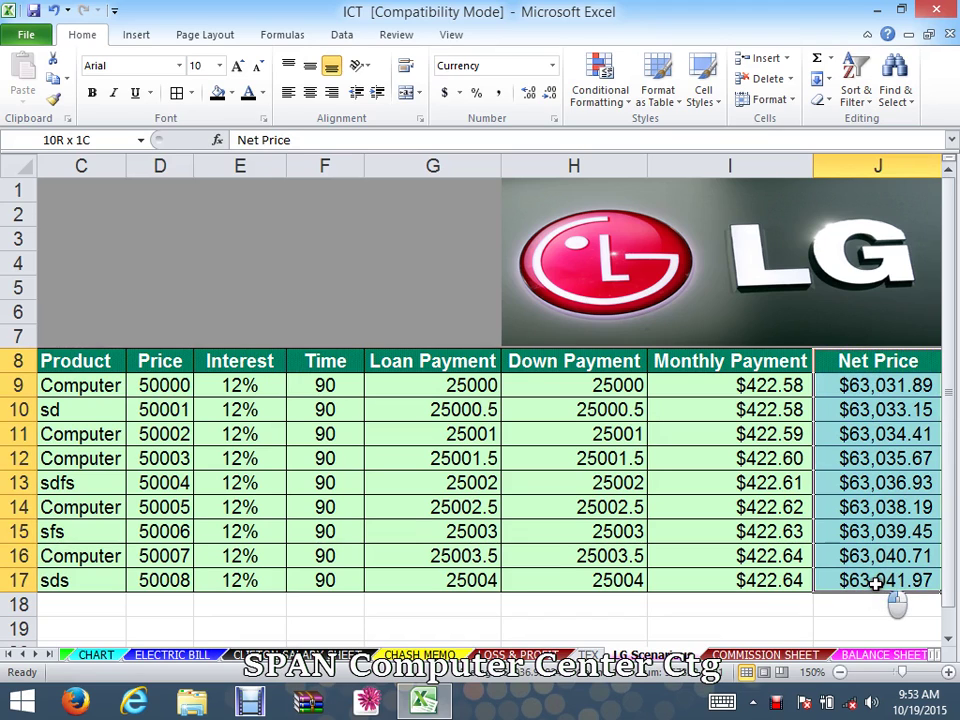
{"action": "left_click_drag", "start_coordinate": [875, 585], "coordinate": [868, 536]}
{"action": "left_click", "coordinate": [781, 605]}
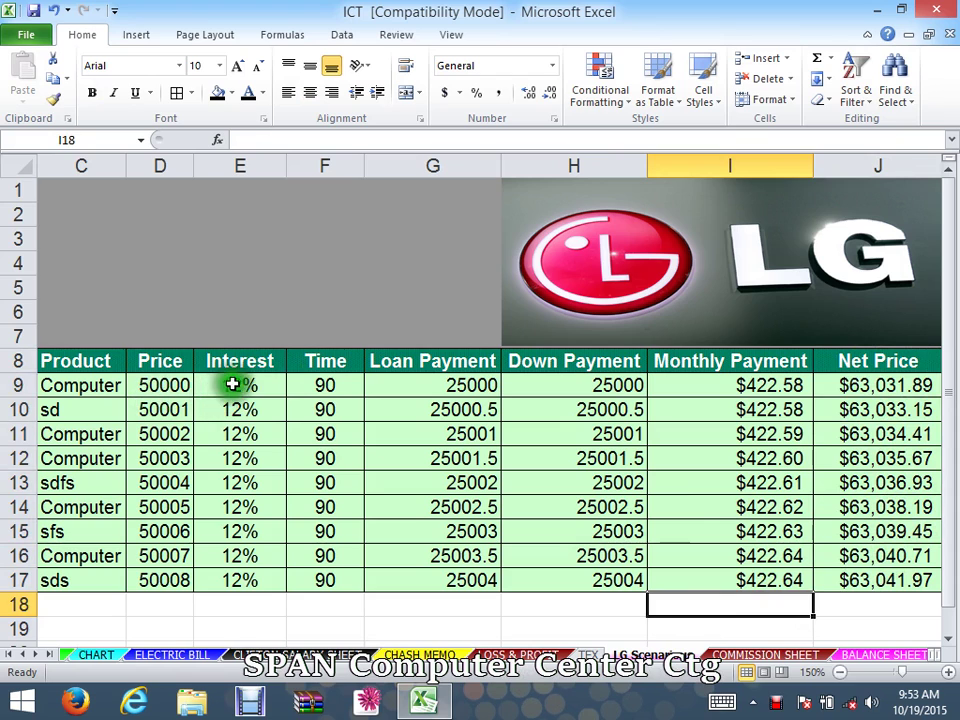
Clear the contents of E9:J15, from Interest through Net Price.
{"action": "left_click_drag", "start_coordinate": [232, 385], "coordinate": [913, 523]}
{"action": "key", "text": "Delete"}
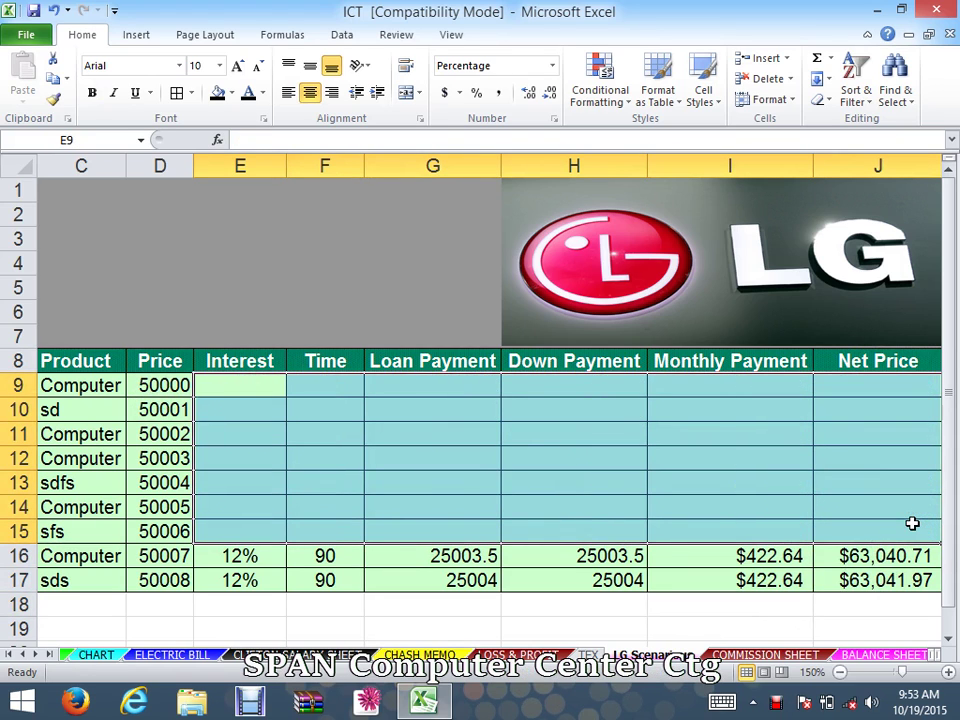
{"action": "left_click", "coordinate": [469, 529]}
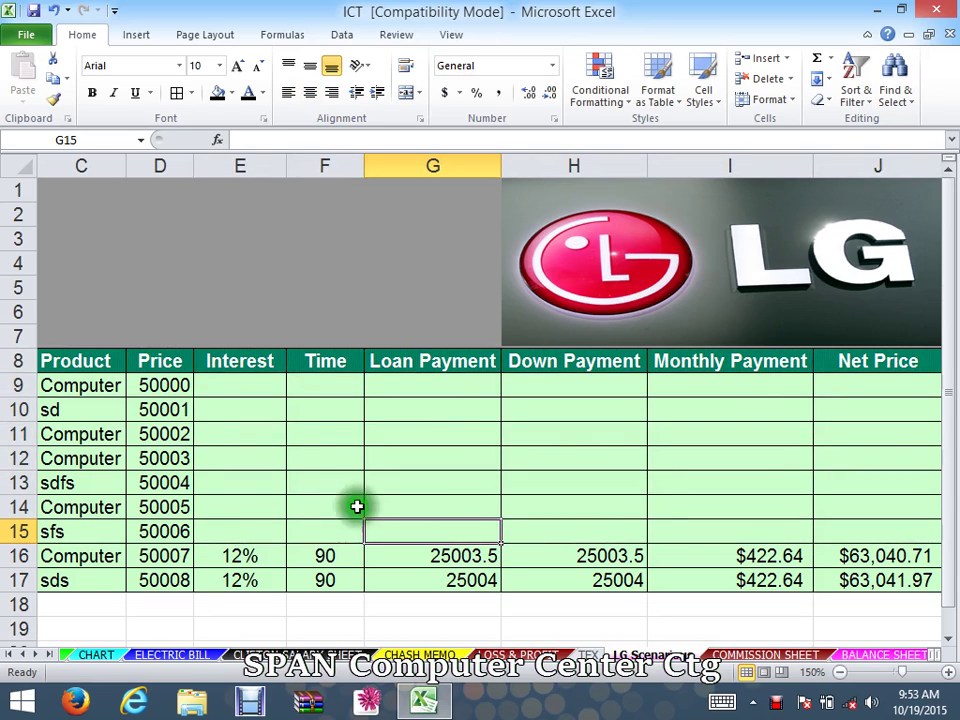
{"action": "left_click", "coordinate": [245, 381]}
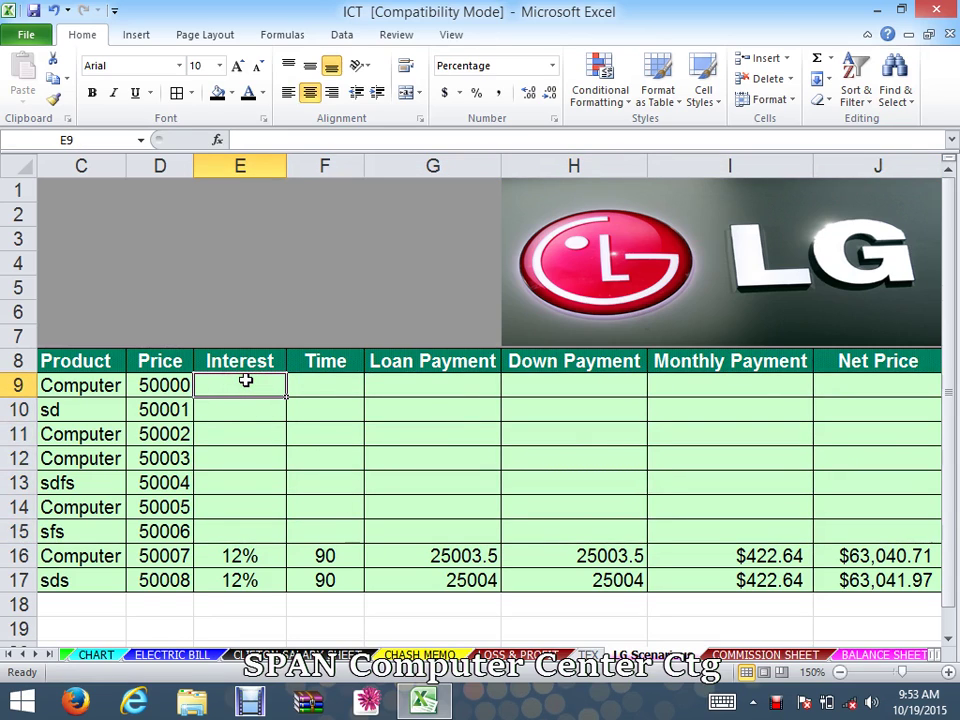
Calculate the first product's down payment in H9 as 40% of its price with =D9*40%.
{"action": "left_click", "coordinate": [598, 385]}
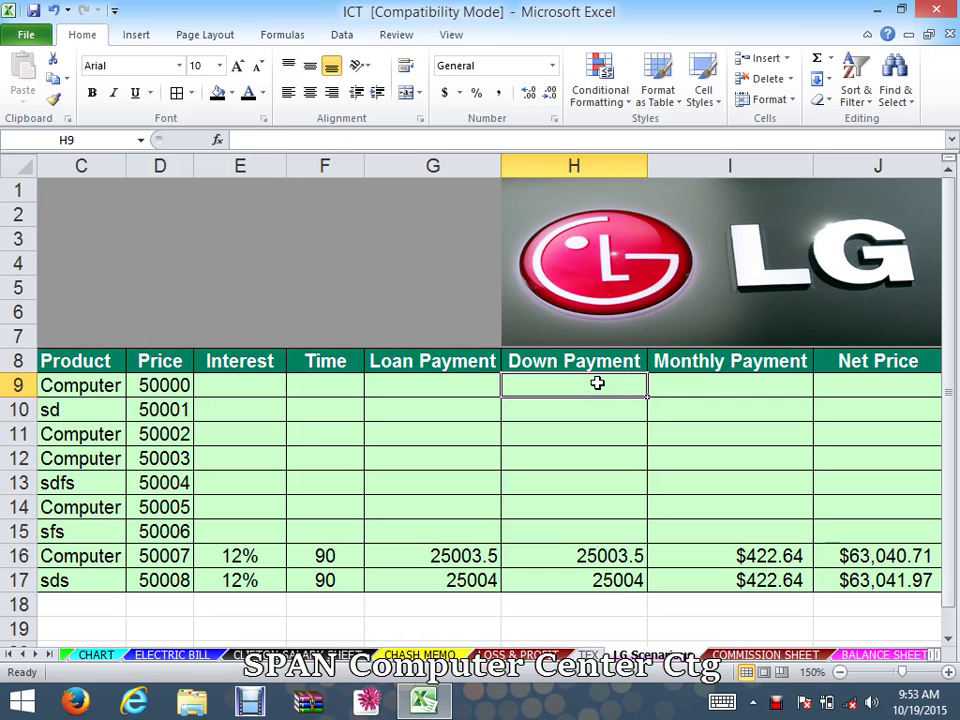
{"action": "type", "text": "="}
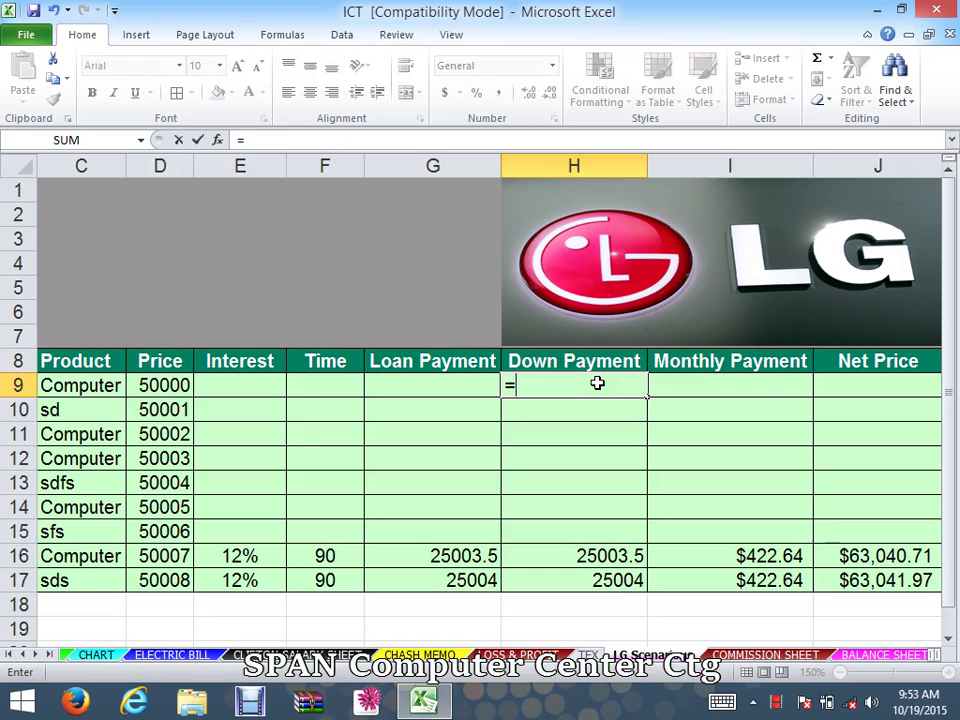
{"action": "left_click", "coordinate": [176, 387]}
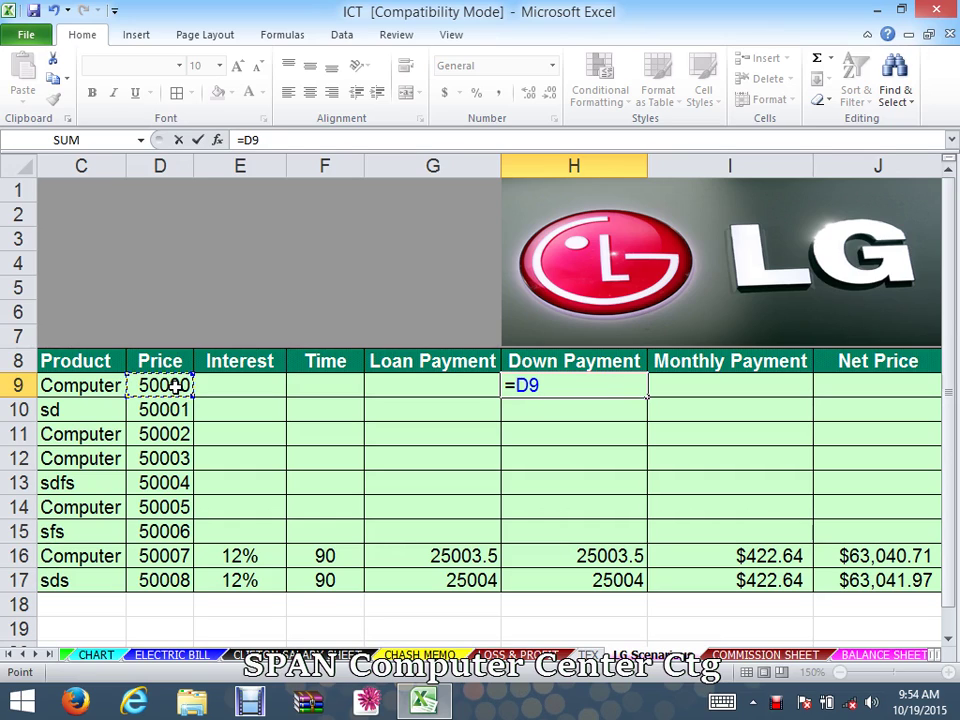
{"action": "type", "text": "*4"}
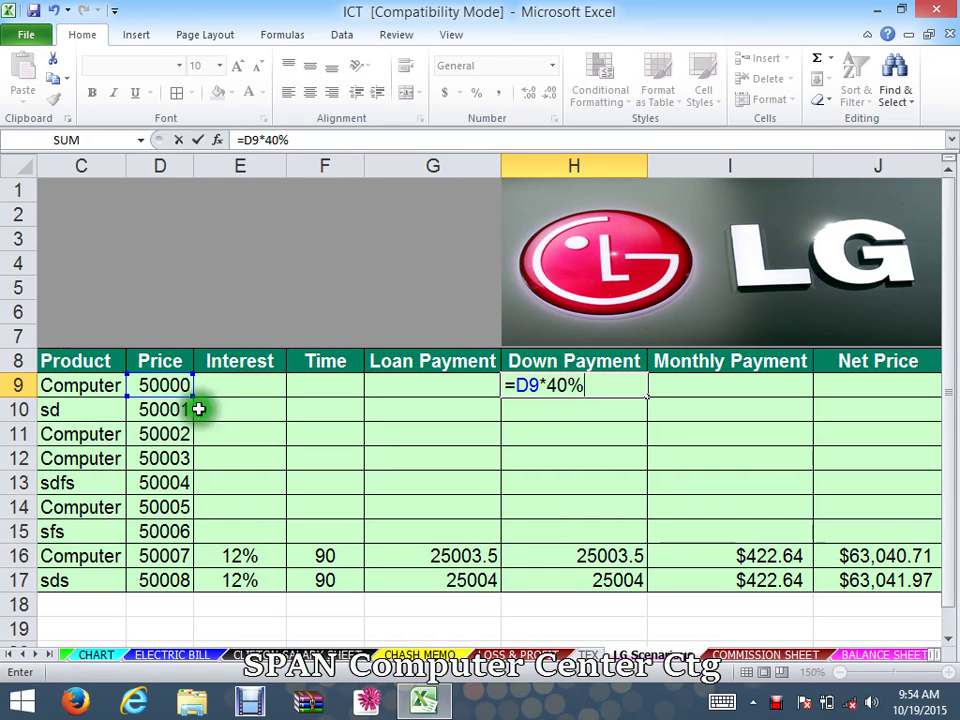
{"action": "type", "text": "0%"}
{"action": "key", "text": "Return"}
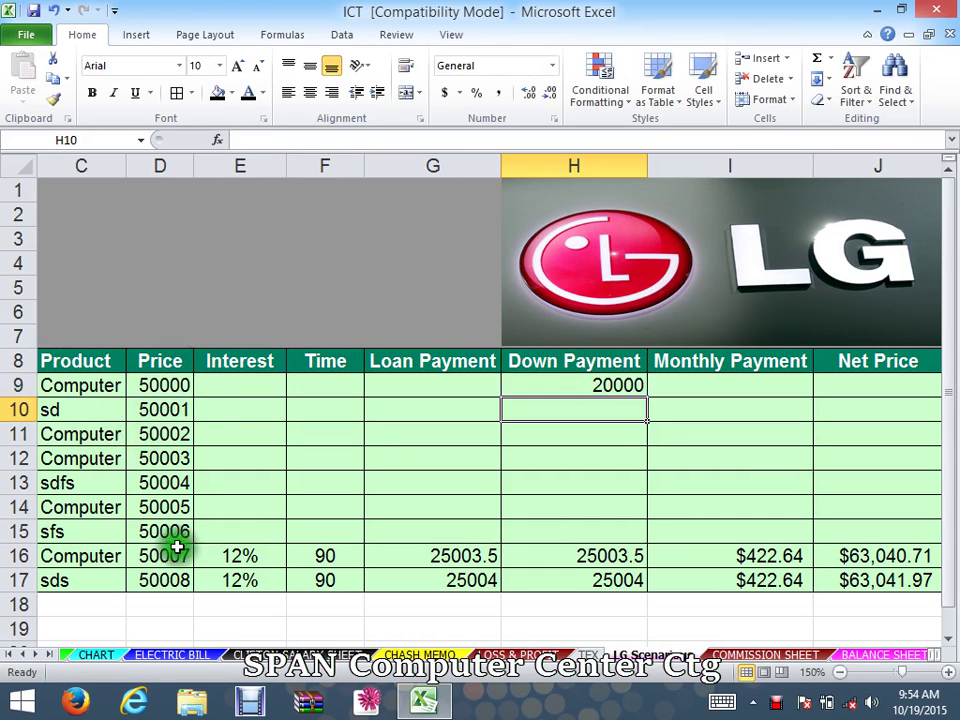
{"action": "left_click", "coordinate": [571, 384]}
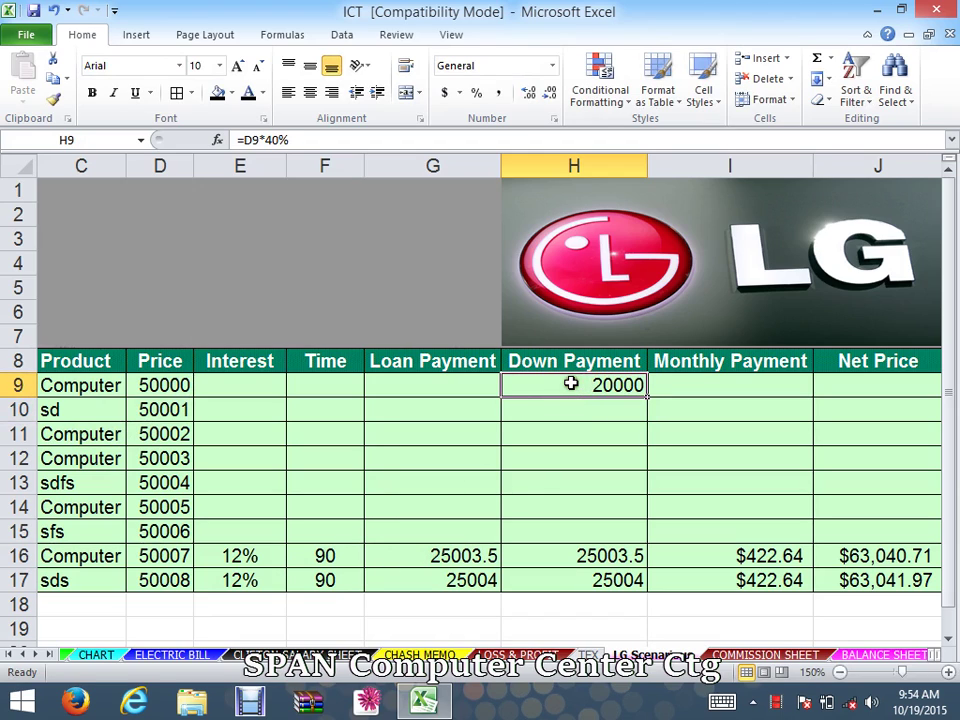
Calculate the first product's loan payment in G9 as 60% of its price with =D9*60%.
{"action": "left_click", "coordinate": [418, 382]}
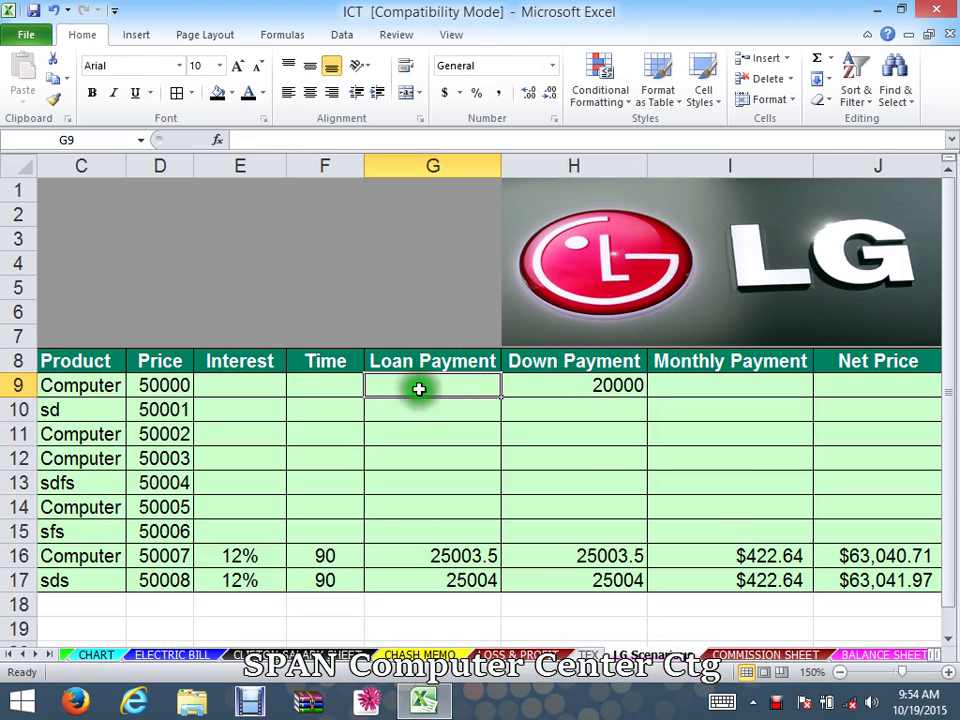
{"action": "type", "text": "="}
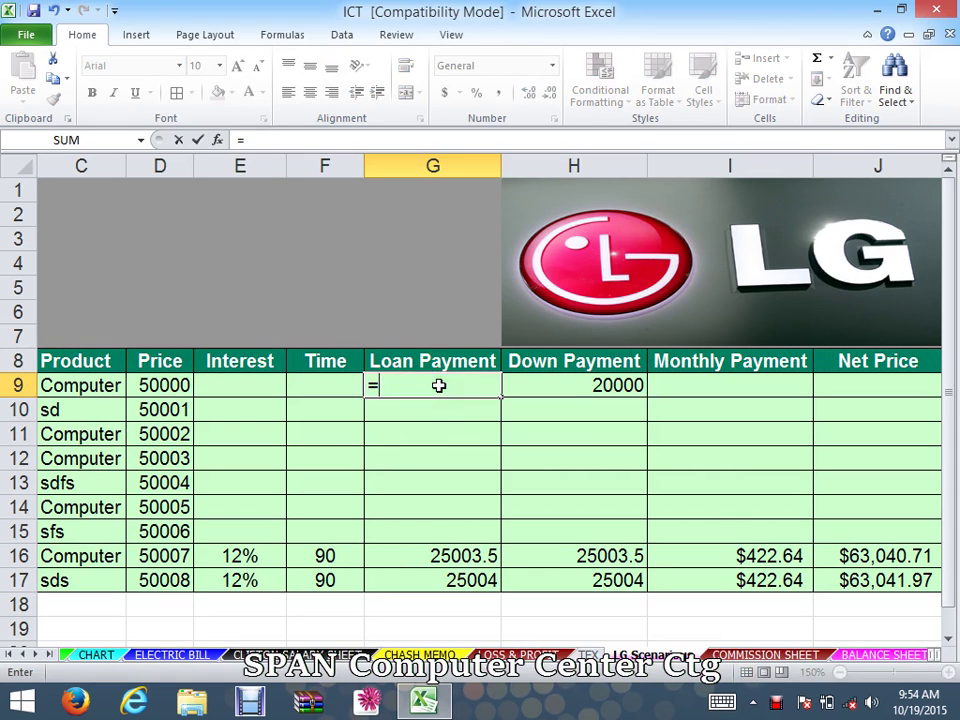
{"action": "left_click", "coordinate": [146, 386]}
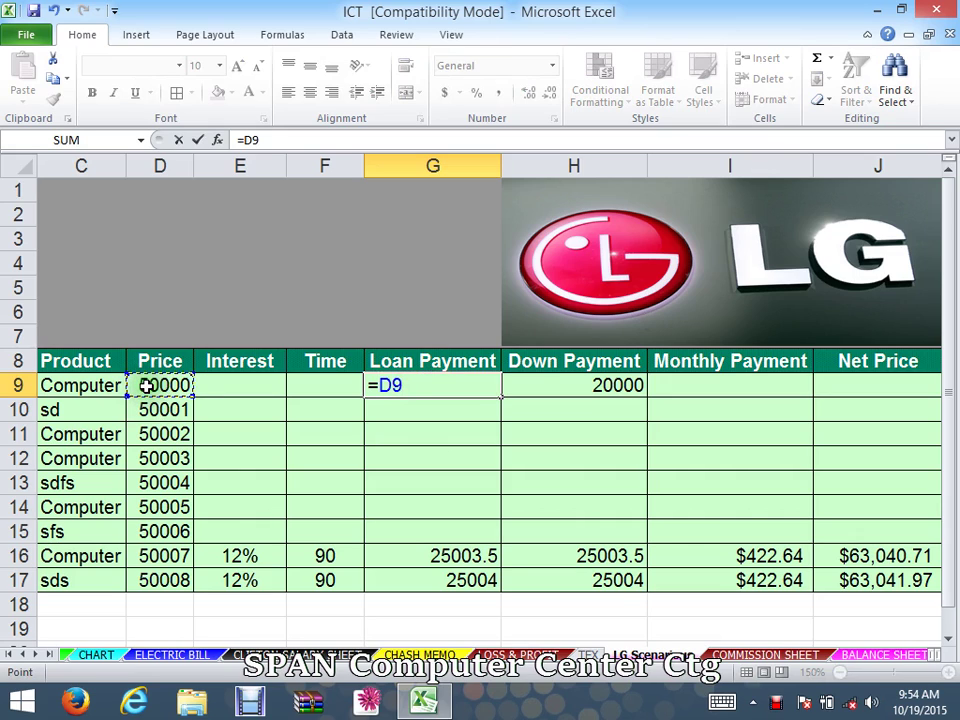
{"action": "left_click", "coordinate": [146, 384]}
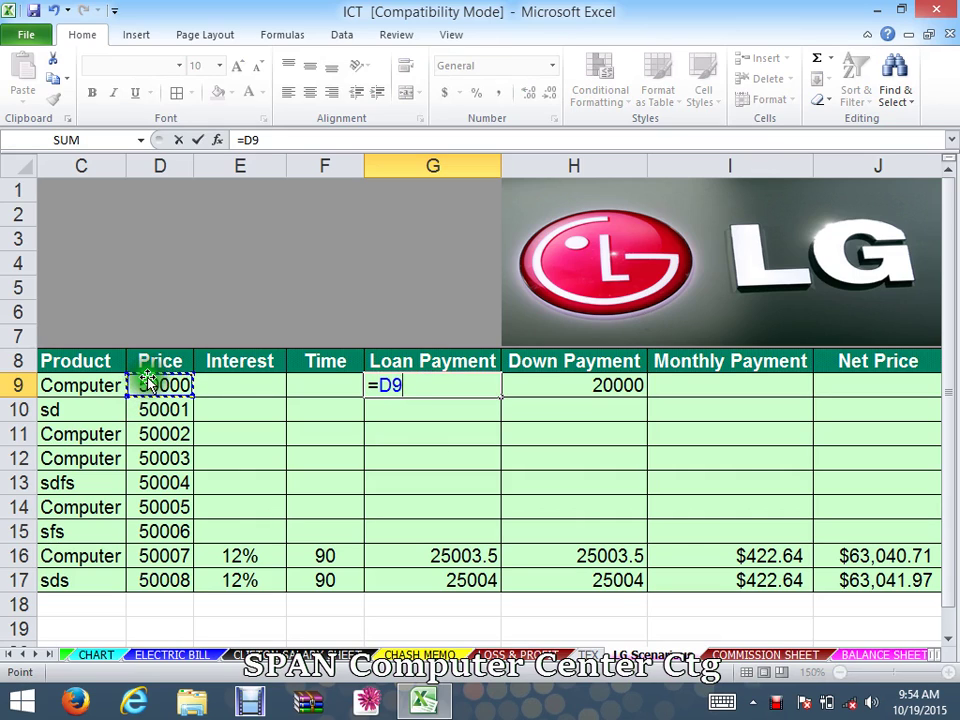
{"action": "type", "text": "*"}
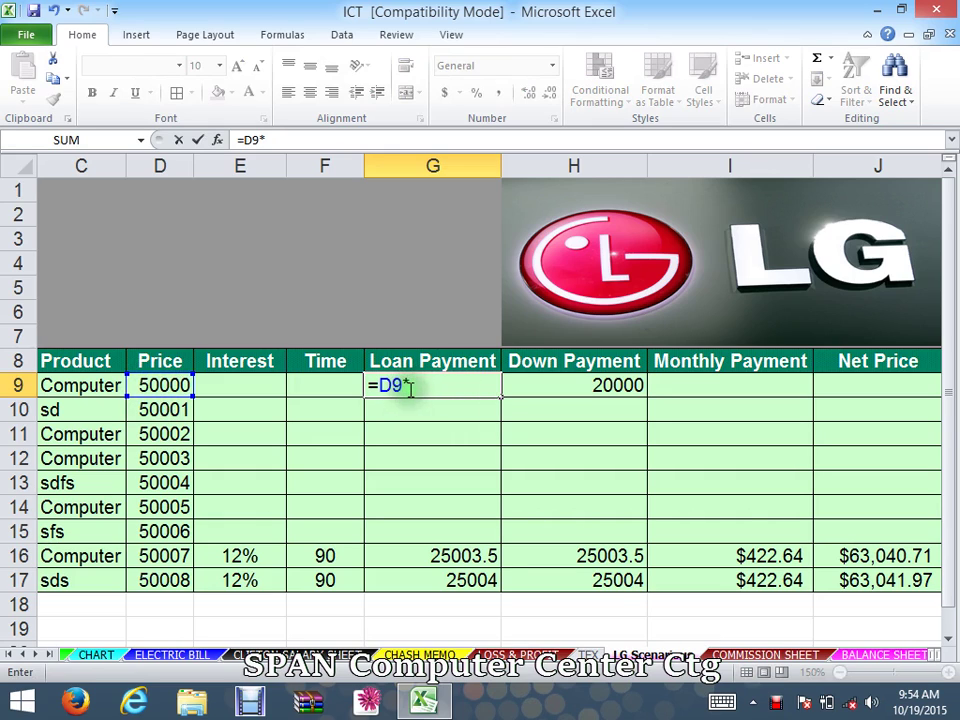
{"action": "type", "text": "60"}
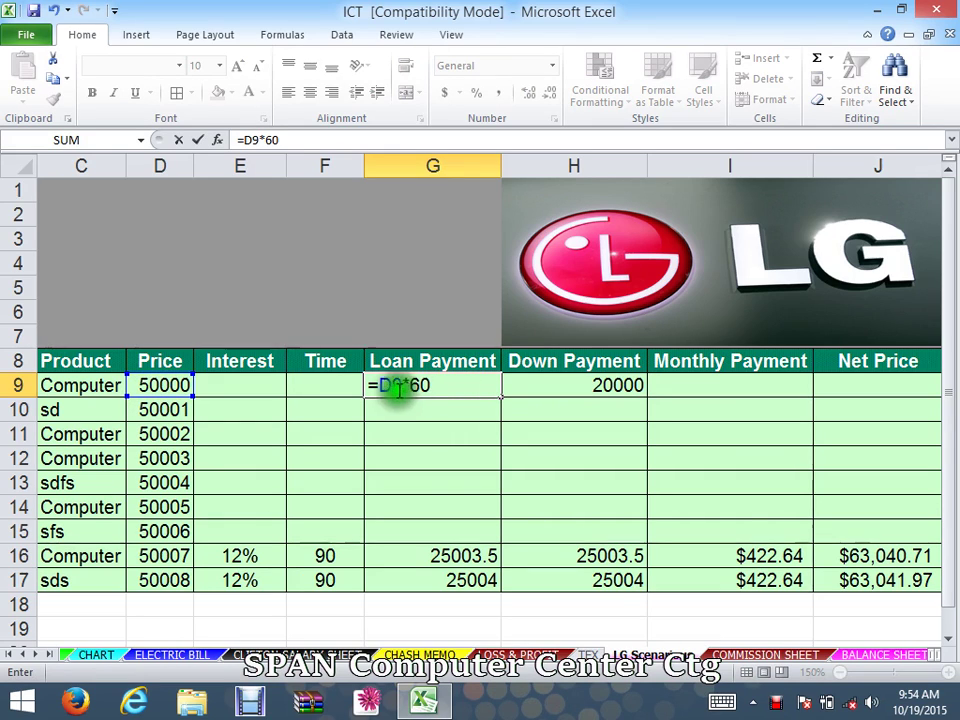
{"action": "type", "text": "%"}
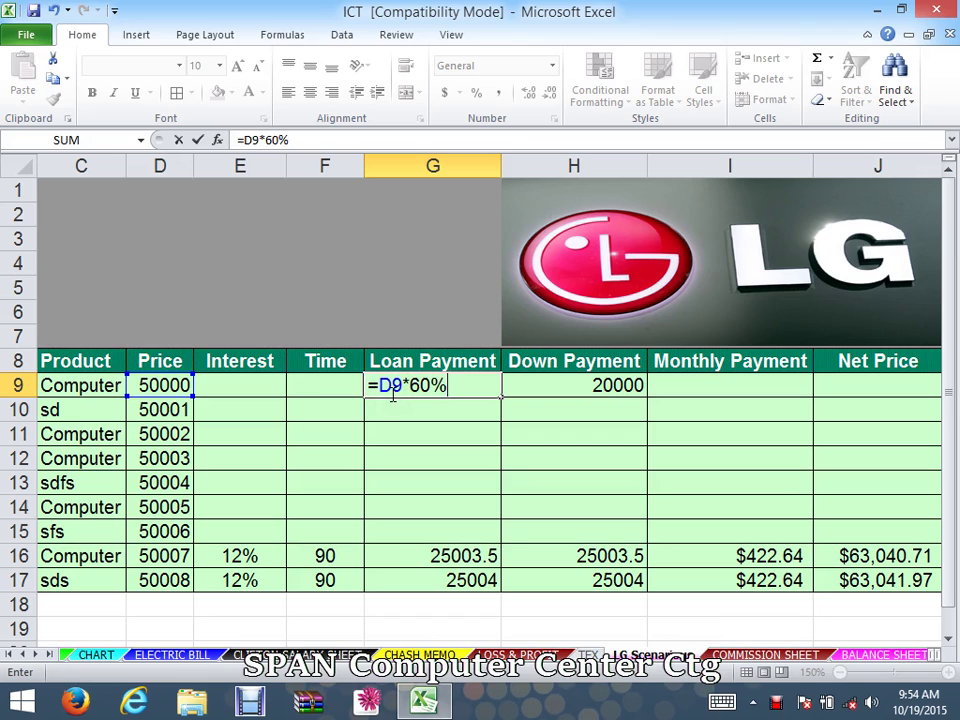
{"action": "key", "text": "Return"}
{"action": "left_click", "coordinate": [478, 476]}
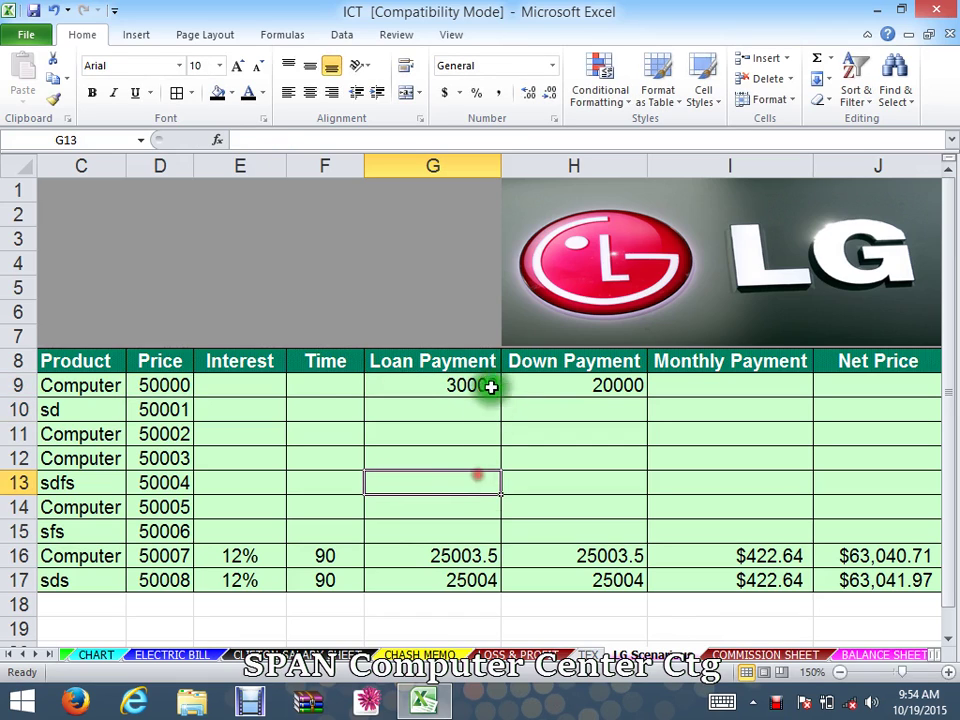
{"action": "left_click", "coordinate": [490, 388]}
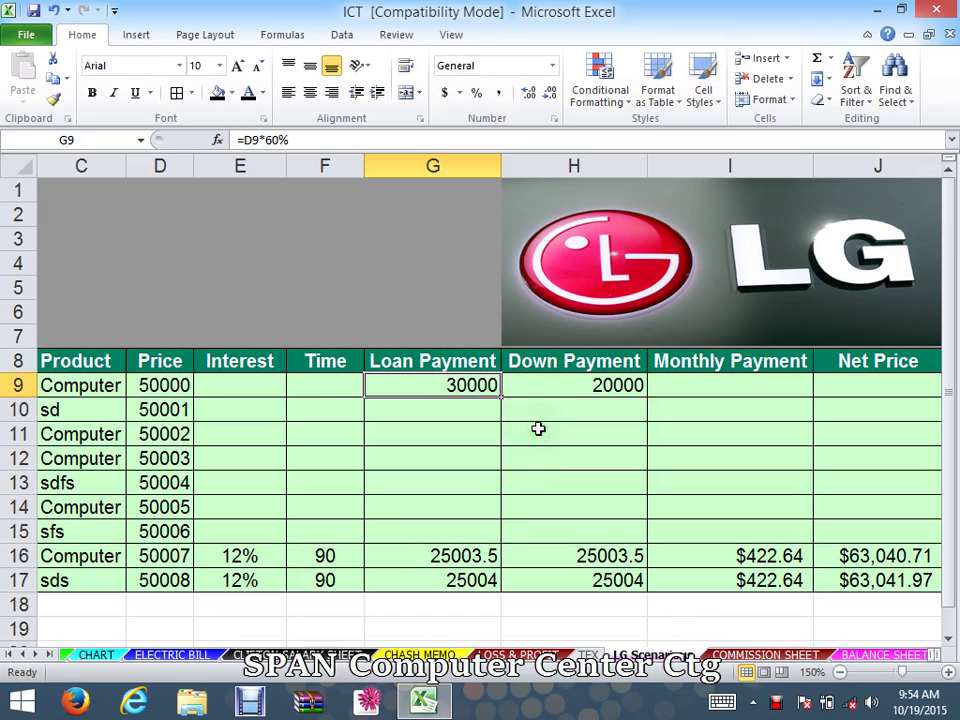
Set the first product's Time in F9 to 90.
{"action": "left_click", "coordinate": [334, 384]}
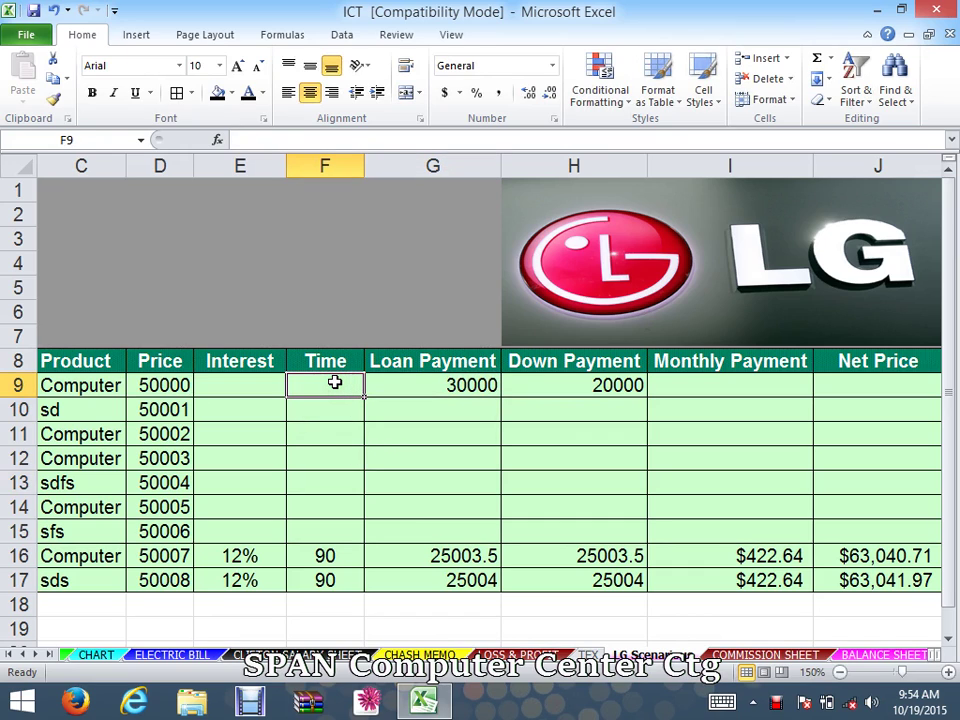
{"action": "type", "text": "90"}
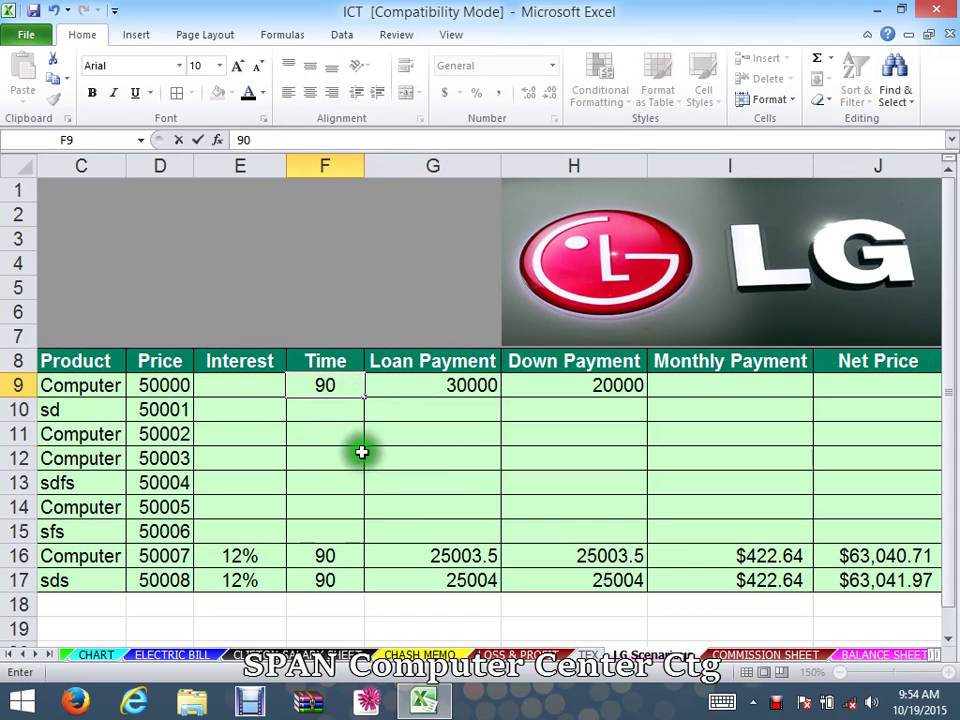
{"action": "left_click", "coordinate": [356, 456]}
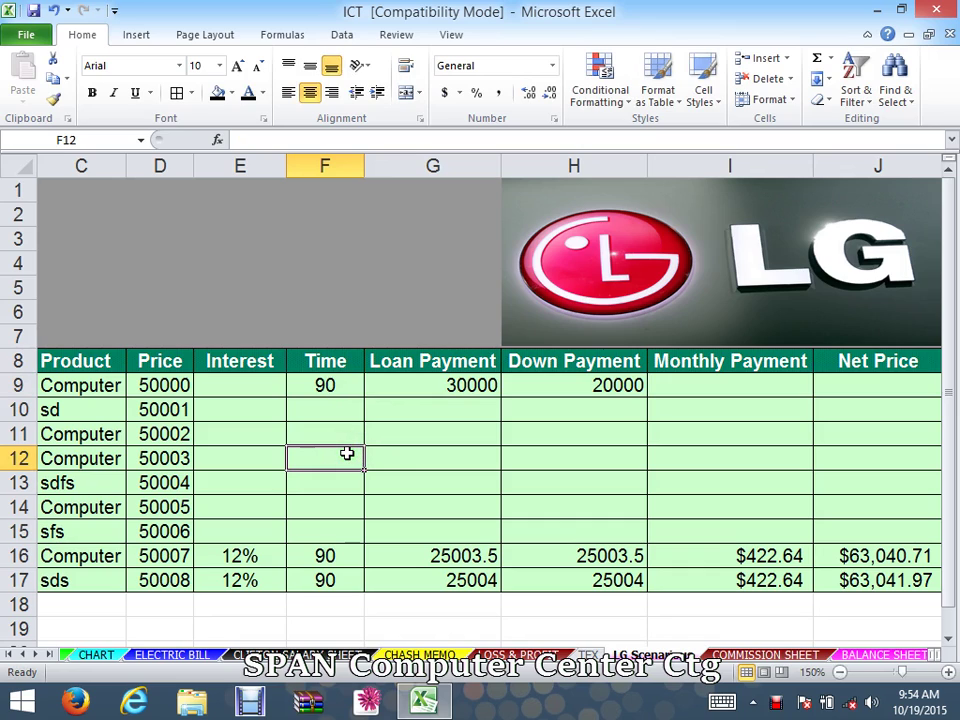
{"action": "left_click", "coordinate": [343, 450]}
{"action": "left_click", "coordinate": [288, 435]}
Set the first product's Interest in E9 to 8%.
{"action": "left_click", "coordinate": [256, 392]}
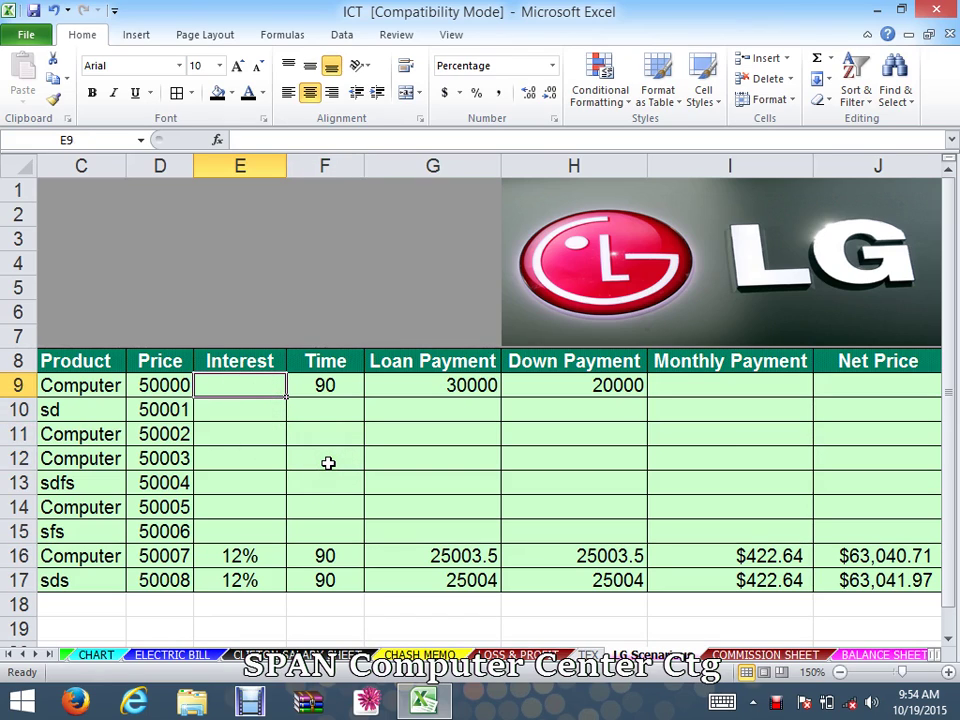
{"action": "type", "text": "8"}
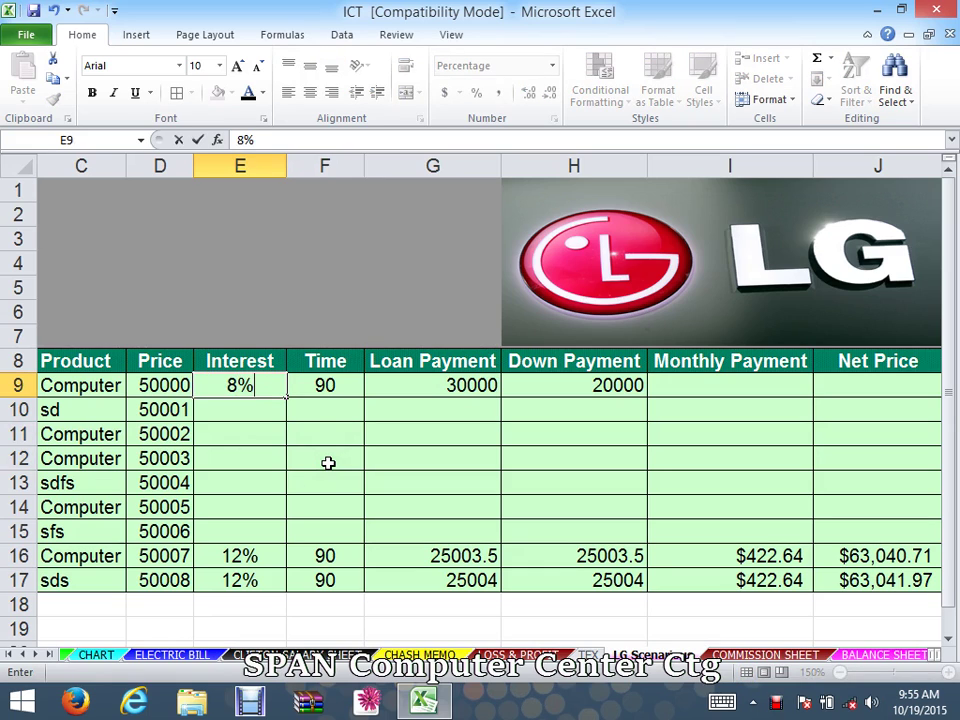
{"action": "left_click", "coordinate": [328, 462]}
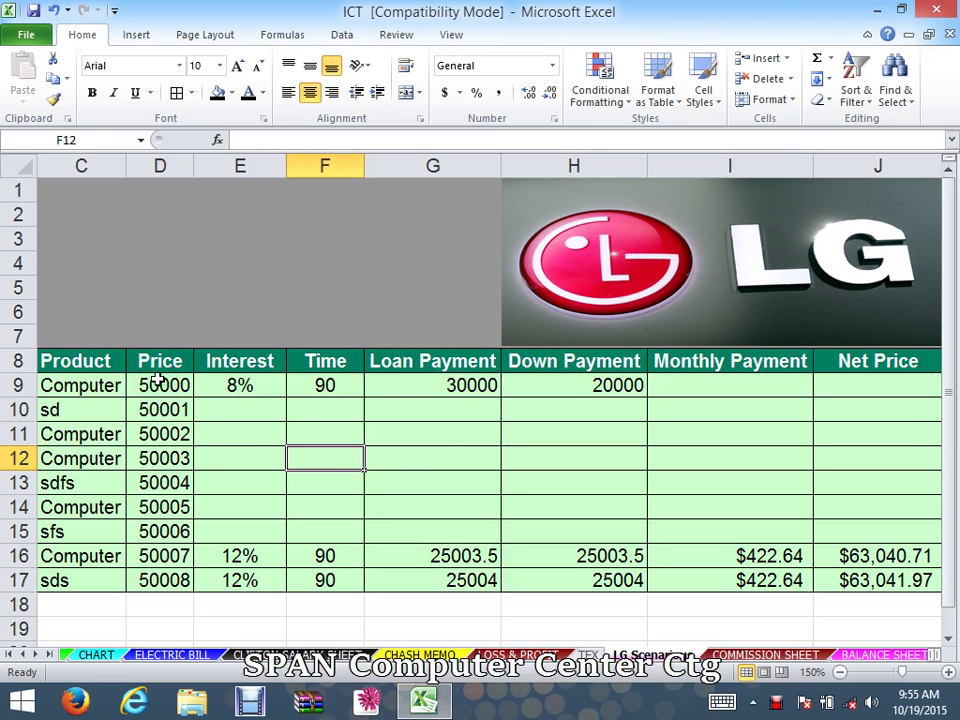
{"action": "left_click", "coordinate": [230, 388]}
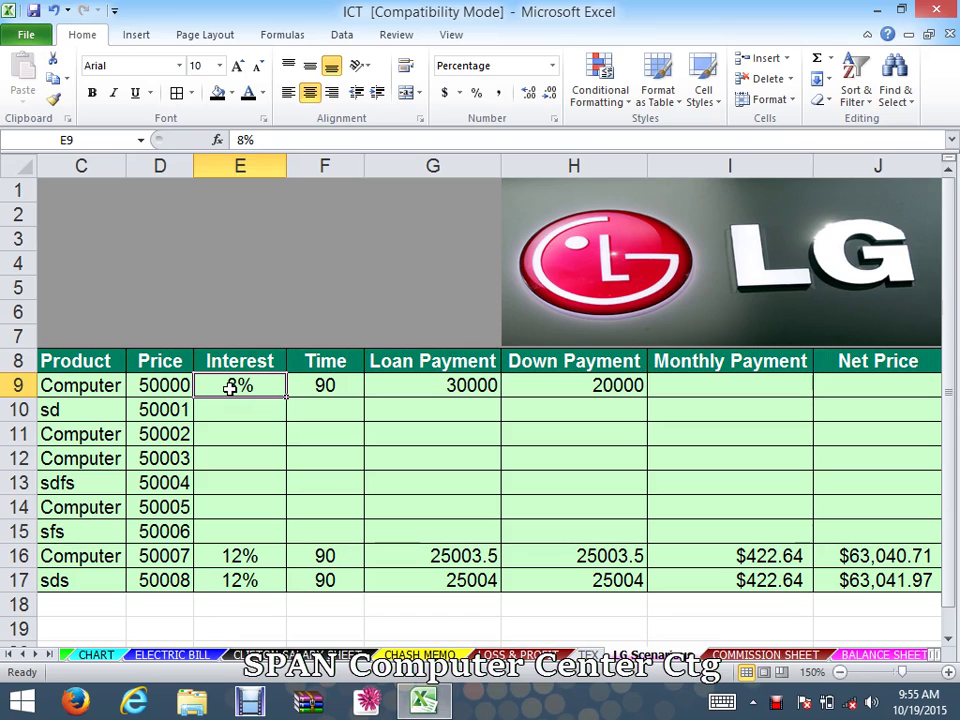
Review the Monthly Payment heading and the first product's down payment and loan payment formulas in H9 and G9.
{"action": "left_click", "coordinate": [295, 463]}
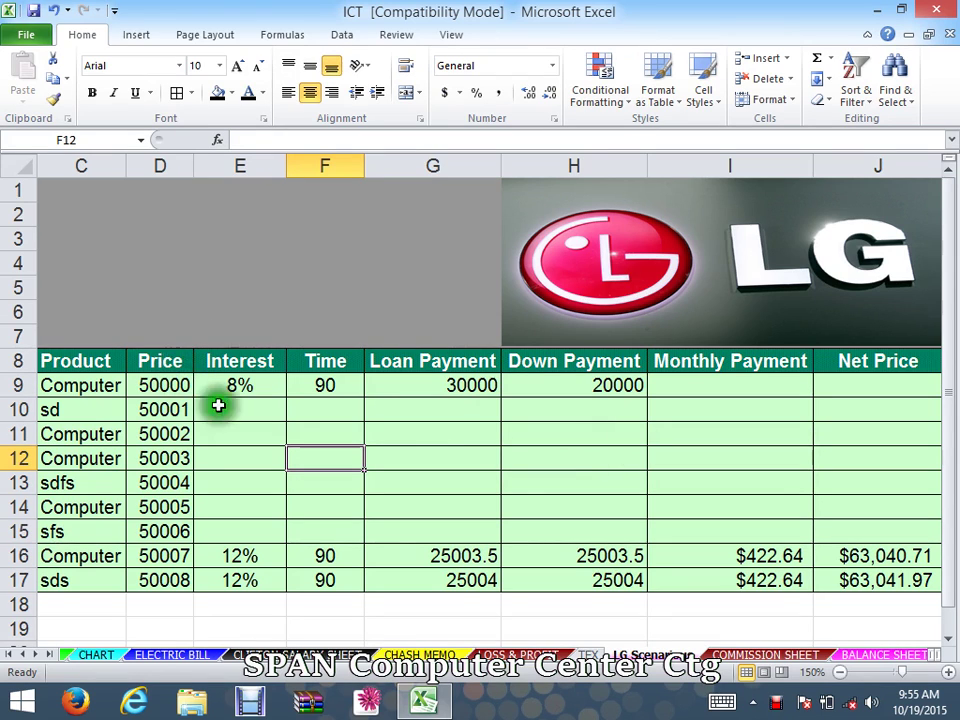
{"action": "left_click", "coordinate": [509, 501]}
{"action": "left_click", "coordinate": [735, 386]}
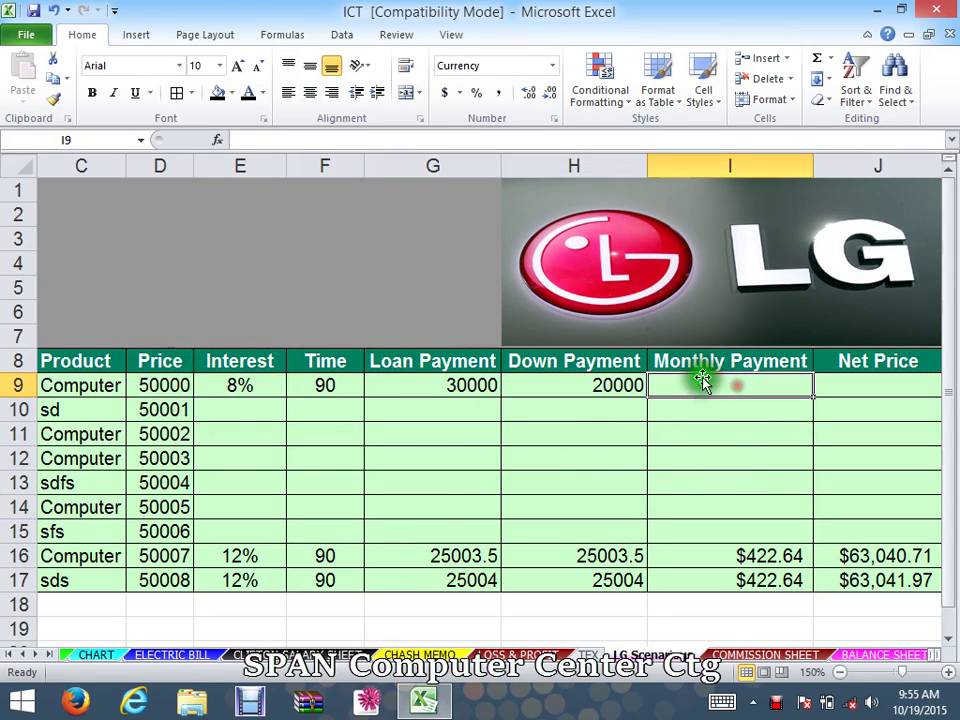
{"action": "left_click", "coordinate": [694, 364]}
{"action": "double_click", "coordinate": [729, 363]}
{"action": "left_click_drag", "start_coordinate": [729, 363], "coordinate": [620, 362]}
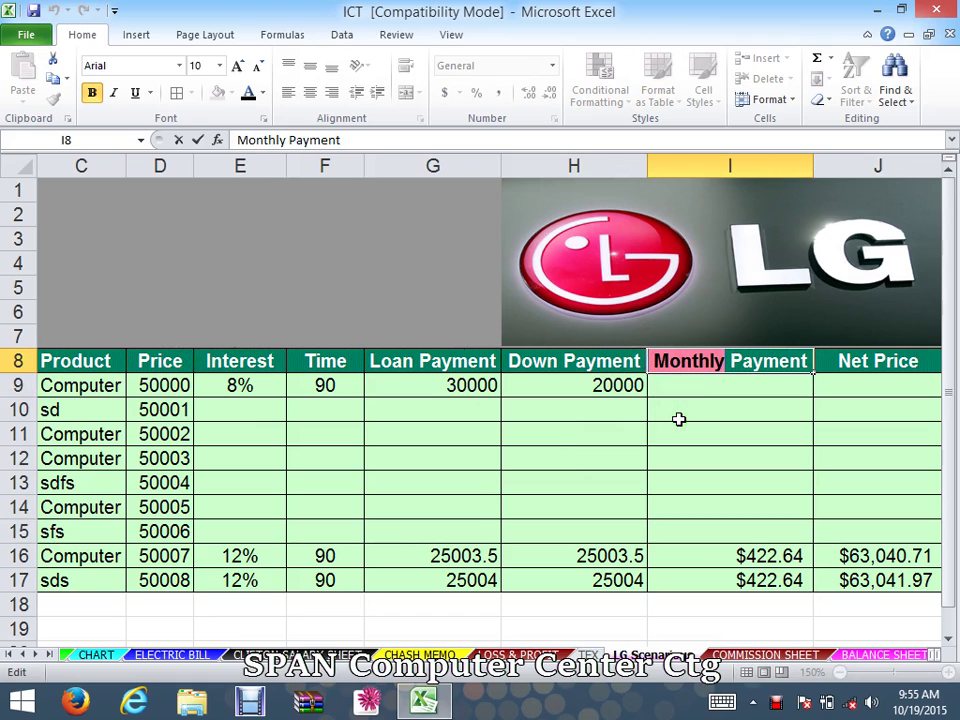
{"action": "key", "text": "Escape"}
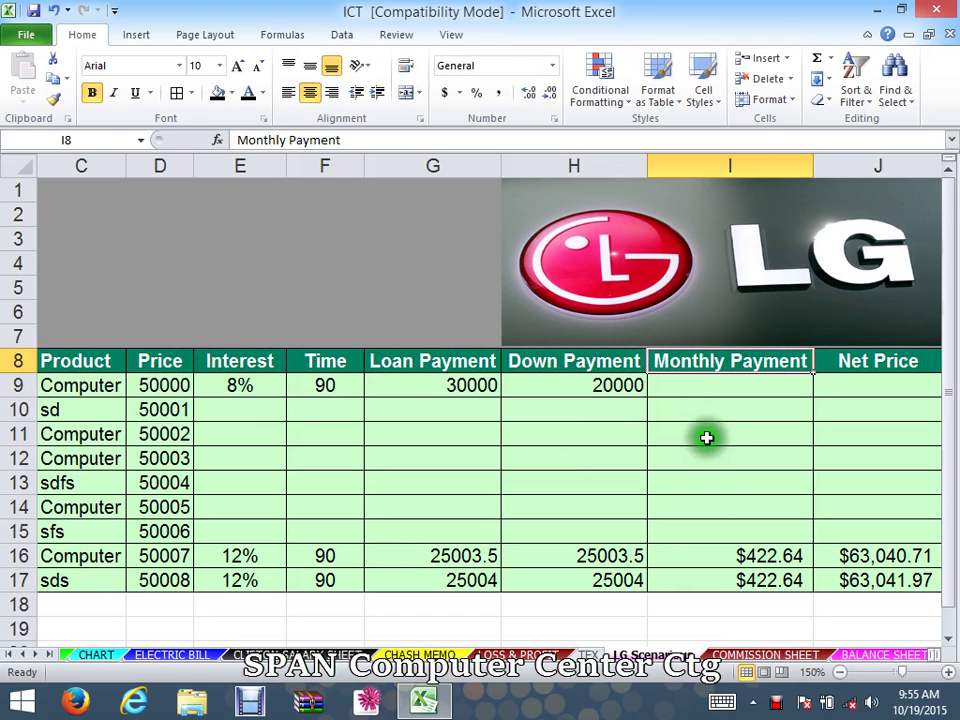
{"action": "left_click", "coordinate": [697, 384]}
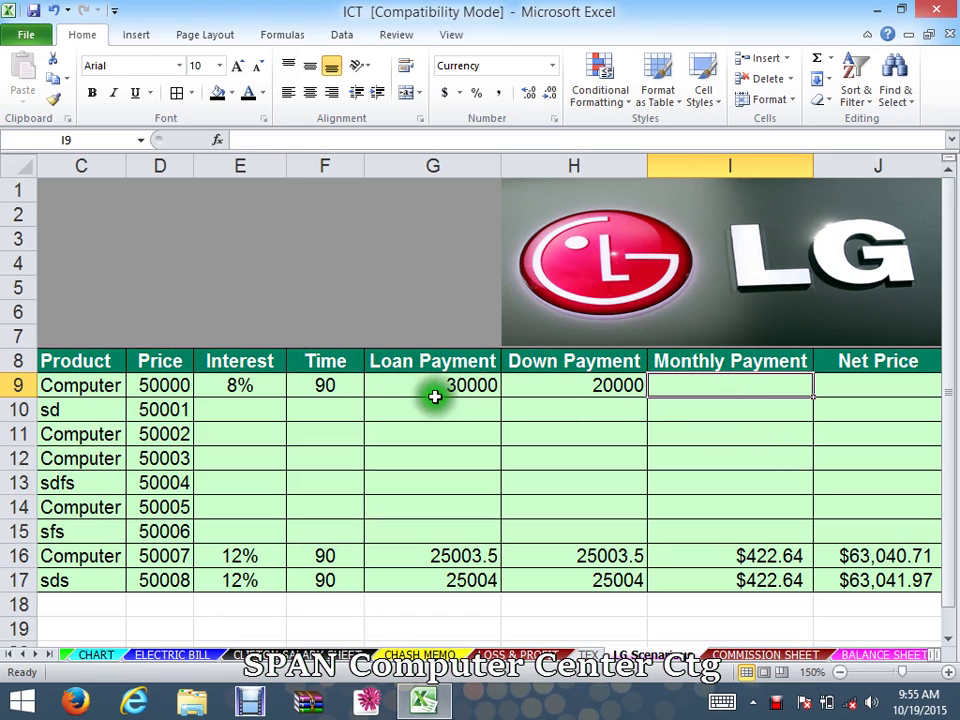
{"action": "left_click", "coordinate": [618, 388]}
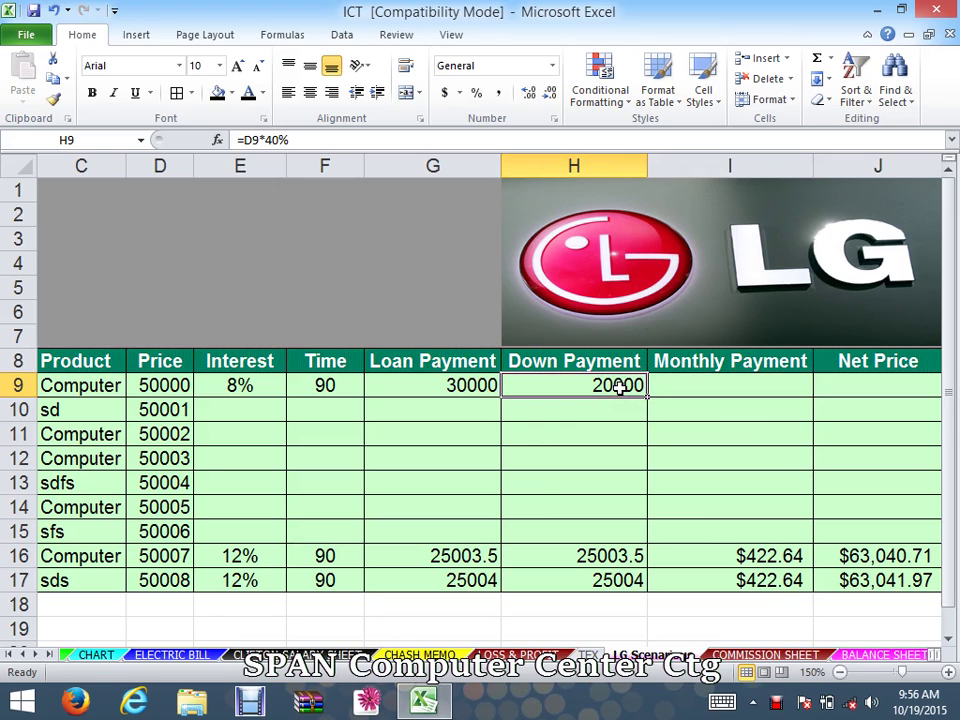
{"action": "left_click", "coordinate": [454, 388]}
{"action": "double_click", "coordinate": [450, 387]}
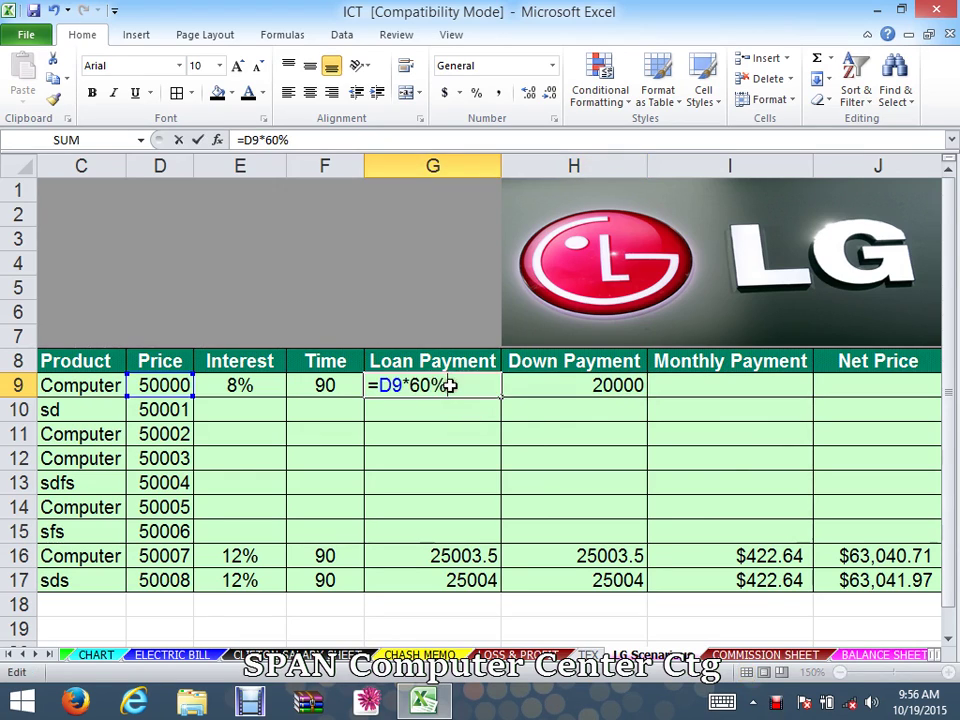
{"action": "key", "text": "ctrl+Return"}
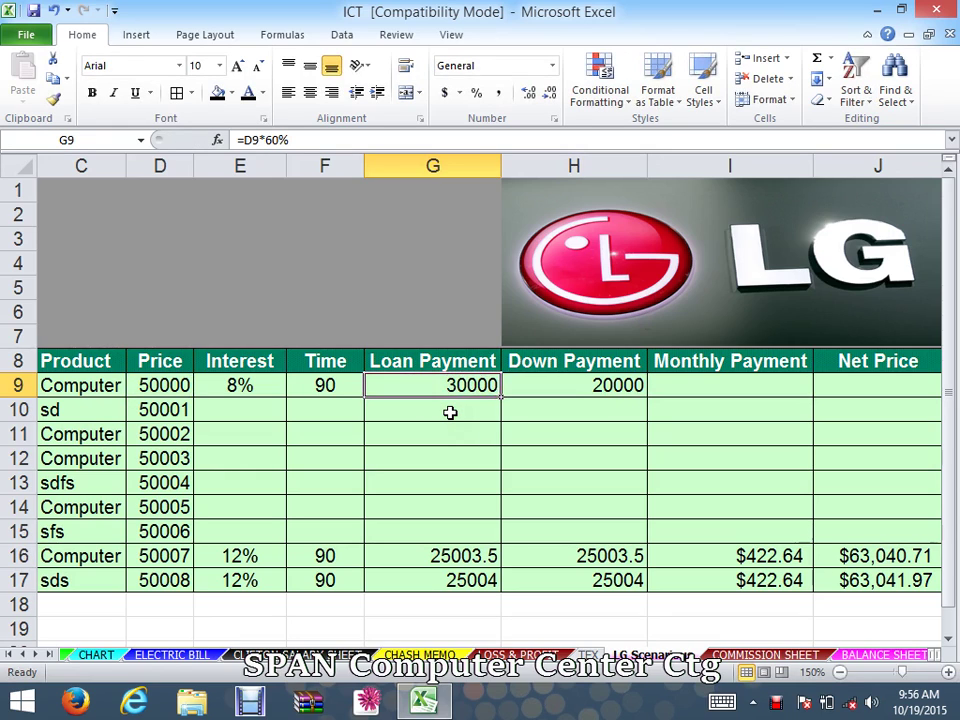
Begin a PMT formula for the first product's monthly payment in I9, using E9/12 as the rate.
{"action": "left_click", "coordinate": [695, 390]}
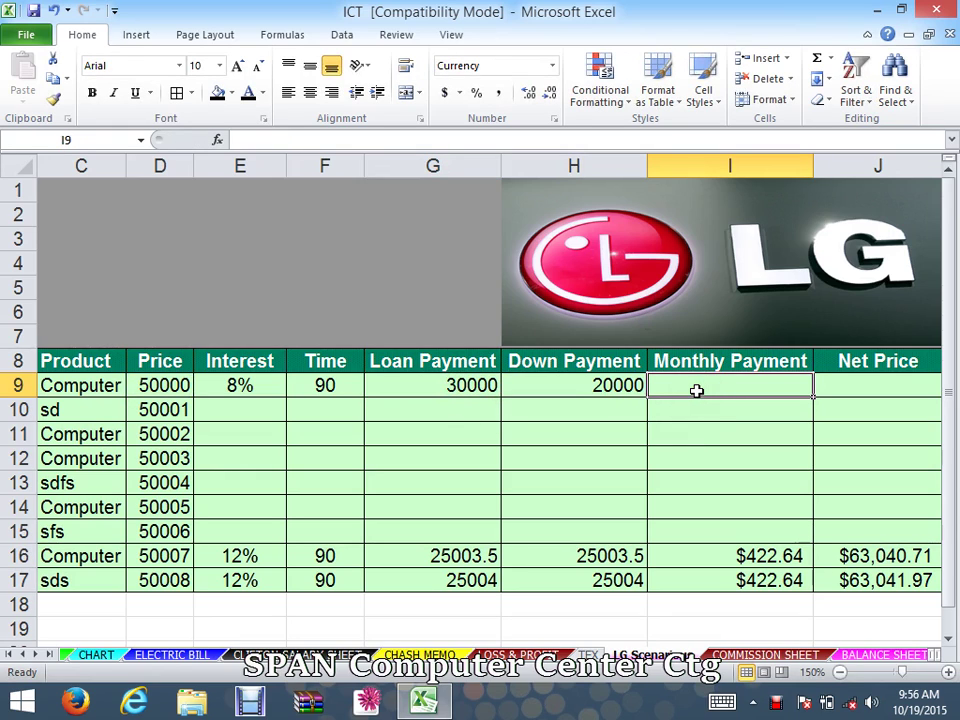
{"action": "type", "text": "="}
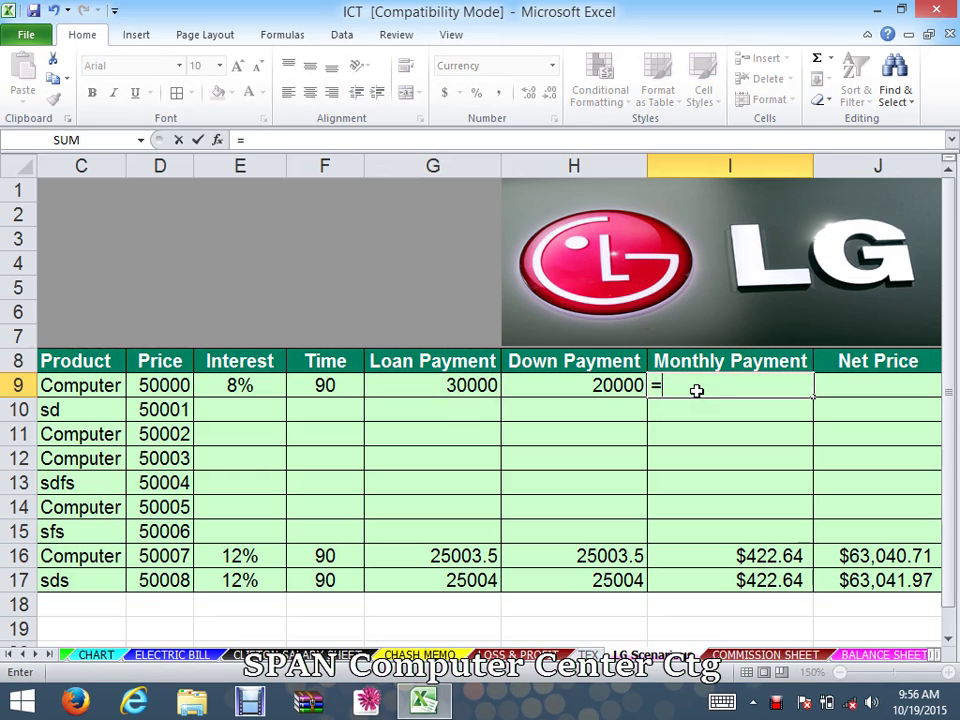
{"action": "type", "text": "p"}
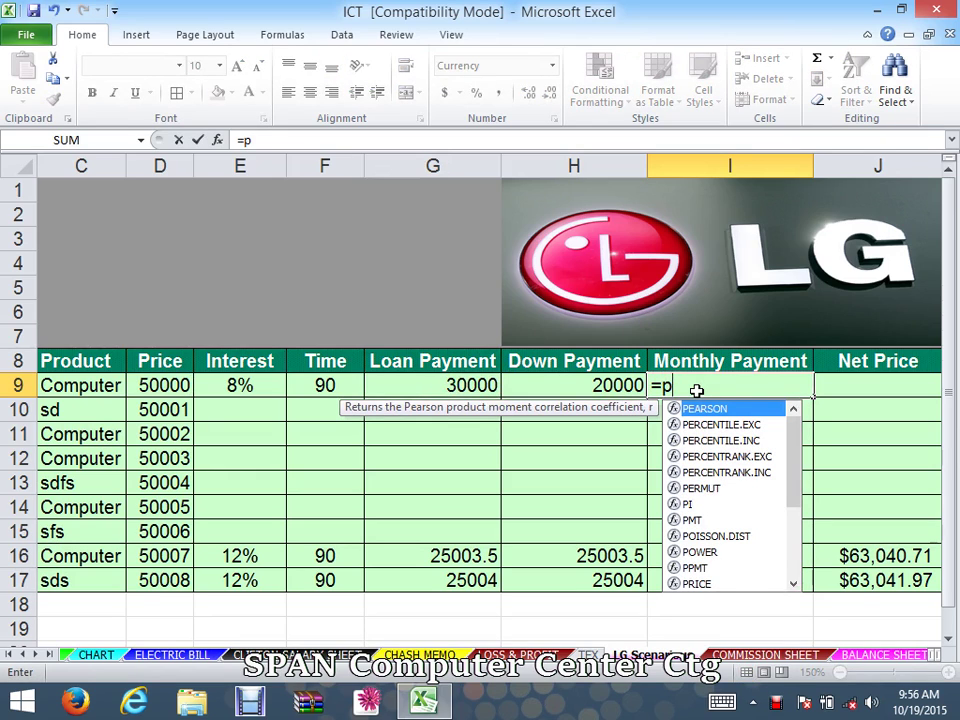
{"action": "type", "text": "mt"}
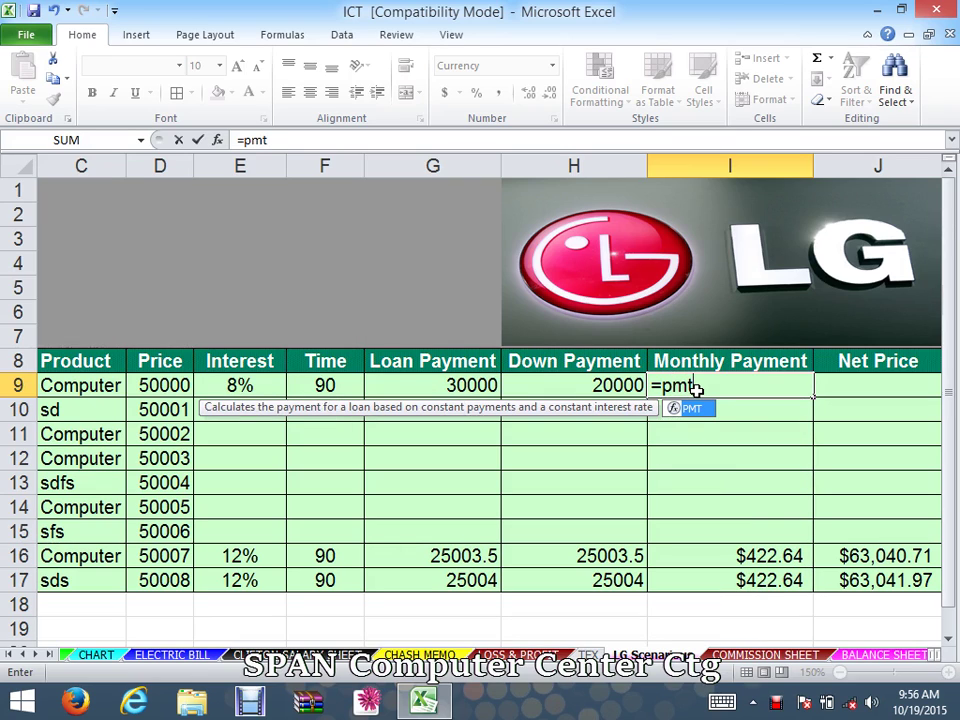
{"action": "type", "text": "("}
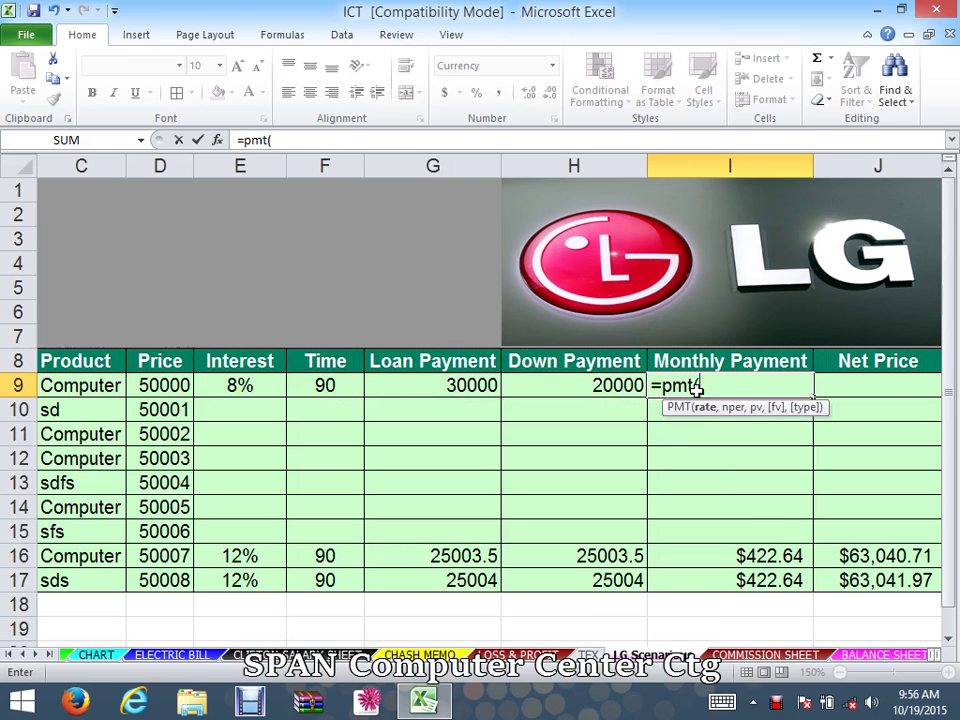
{"action": "left_click", "coordinate": [257, 386]}
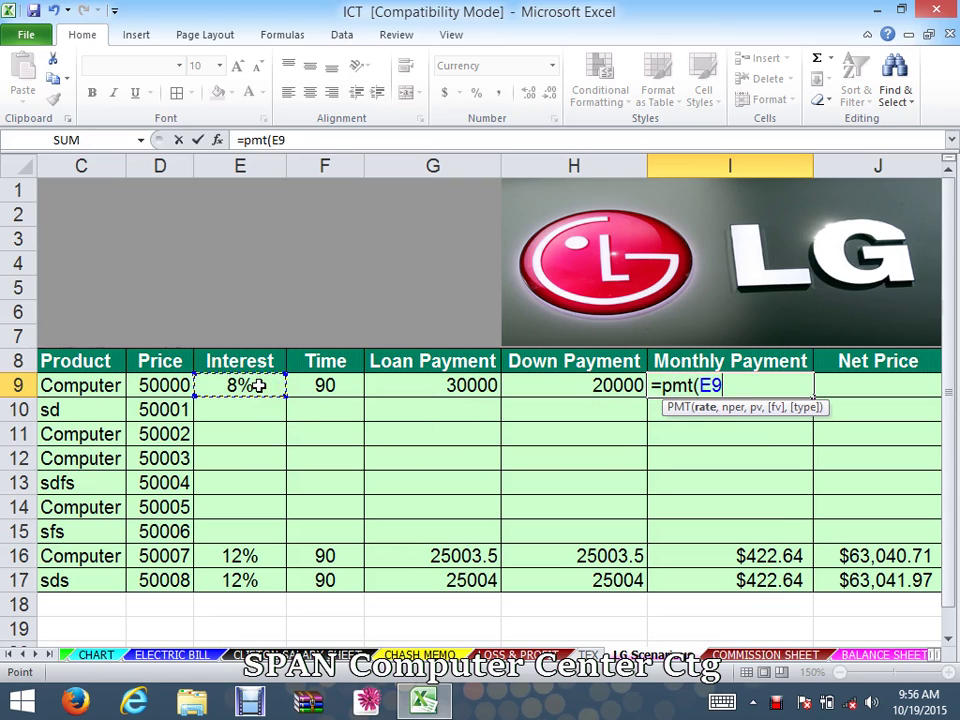
{"action": "type", "text": "/12"}
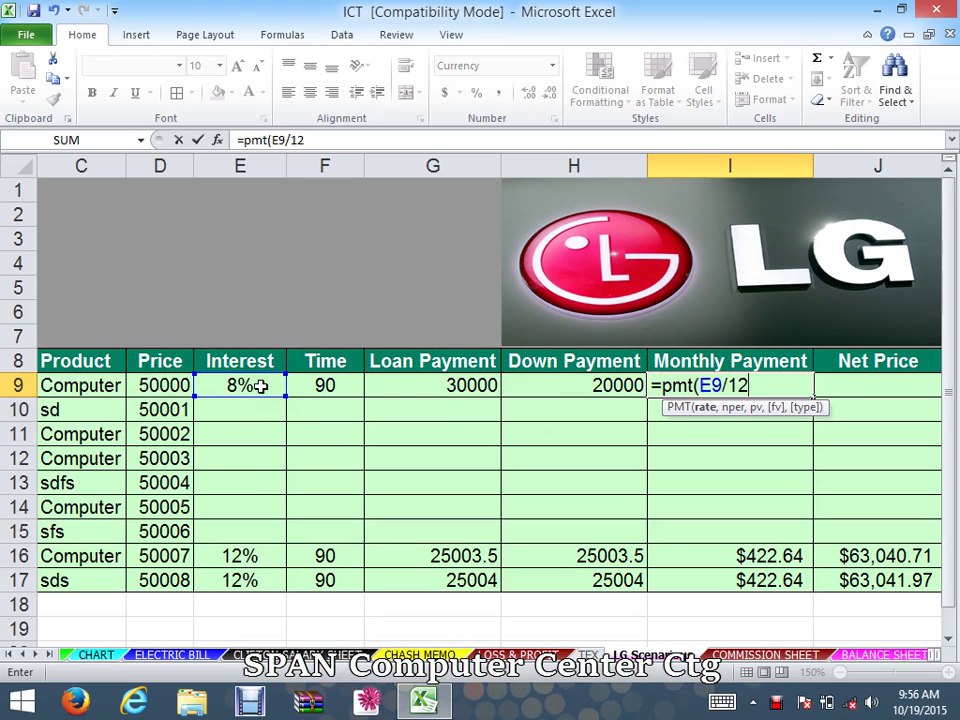
Complete the monthly payment formula in I9 with F9 as the number of periods and -G9 as the present value: =PMT(E9/12,F9,-G9).
{"action": "left_click", "coordinate": [755, 386]}
{"action": "left_click", "coordinate": [313, 386]}
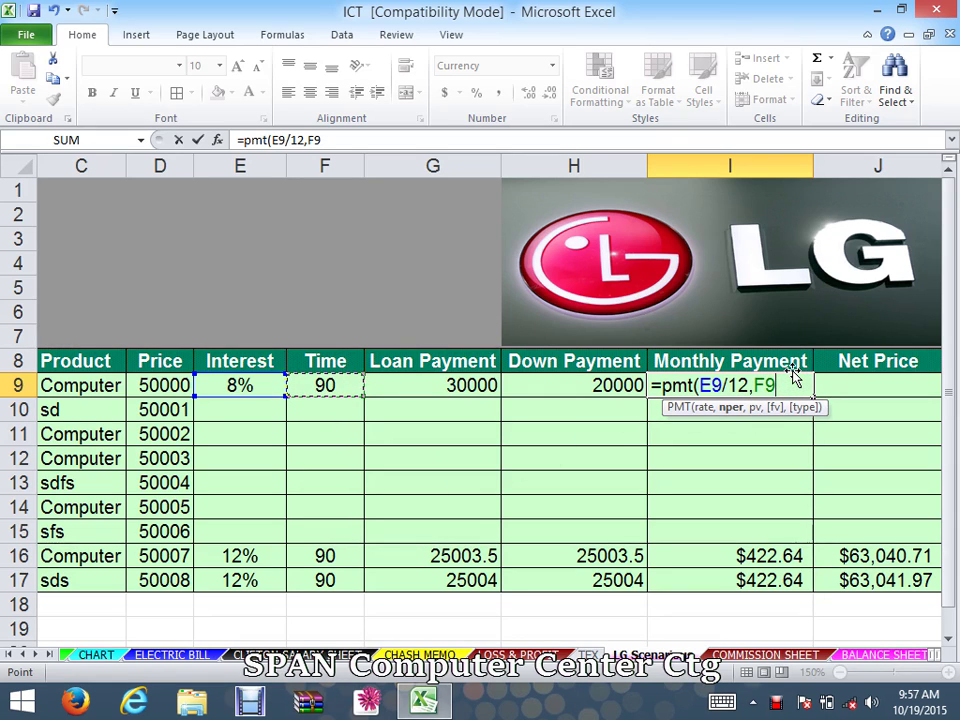
{"action": "type", "text": ",-"}
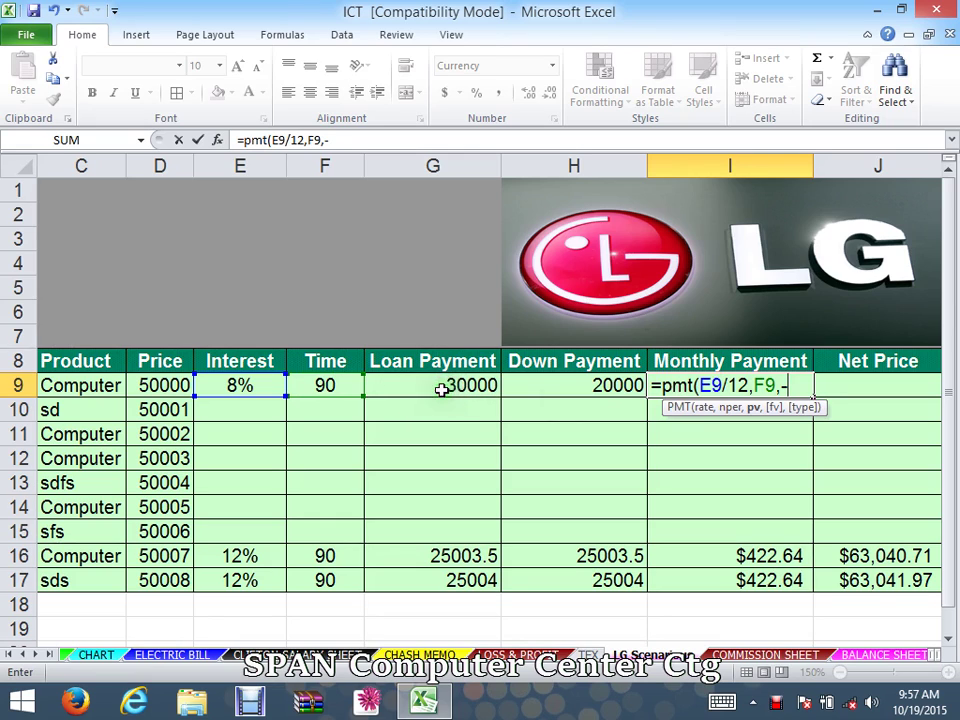
{"action": "left_click", "coordinate": [441, 390]}
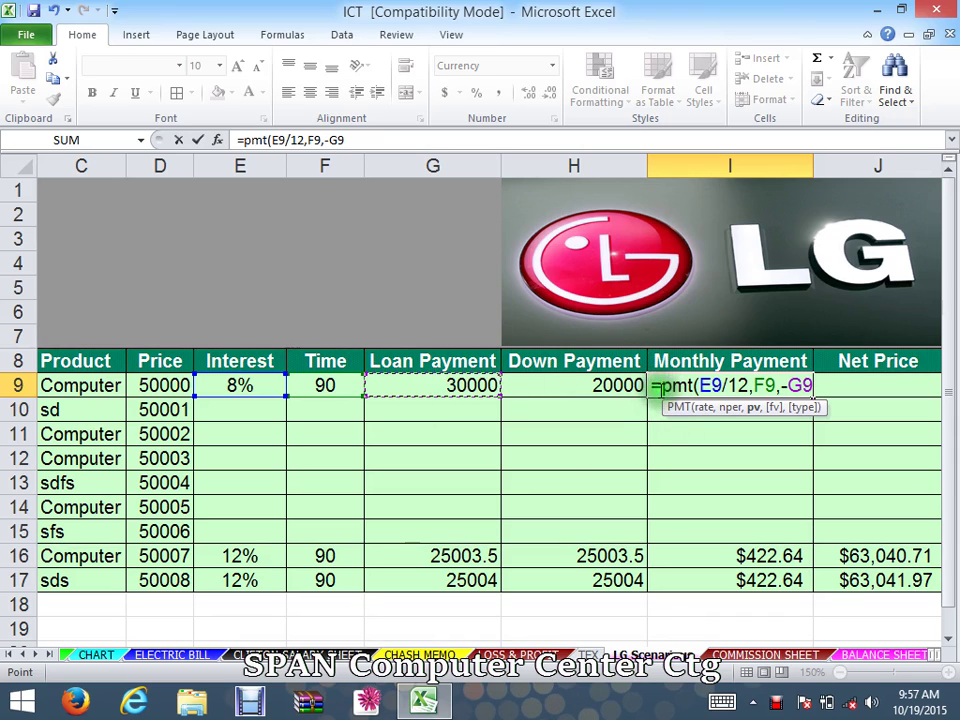
{"action": "left_click_drag", "start_coordinate": [662, 388], "coordinate": [696, 399]}
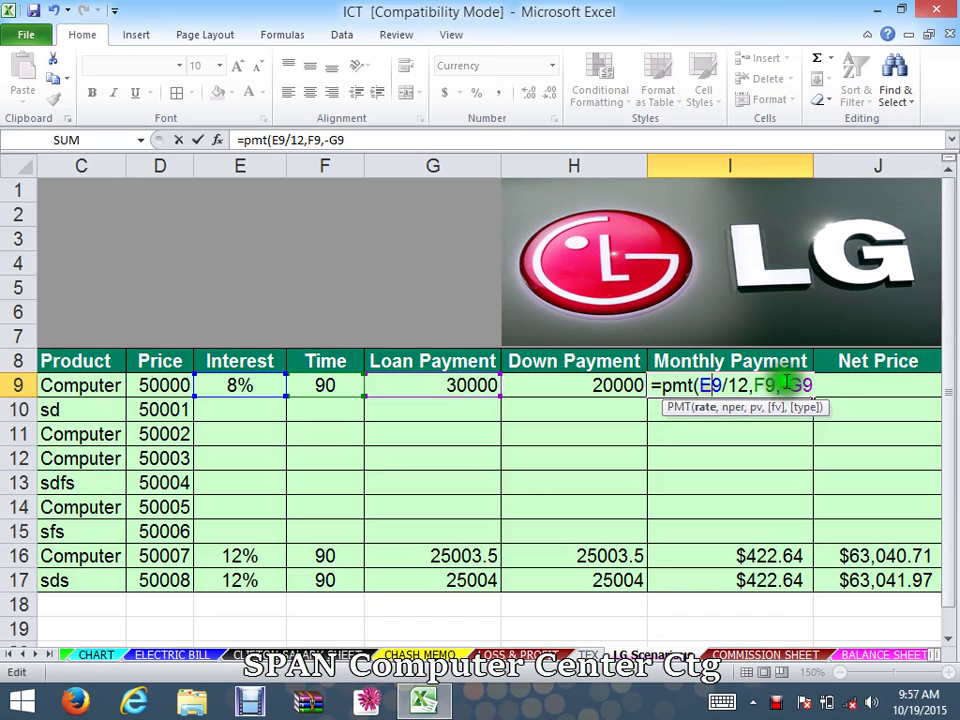
{"action": "left_click", "coordinate": [818, 384]}
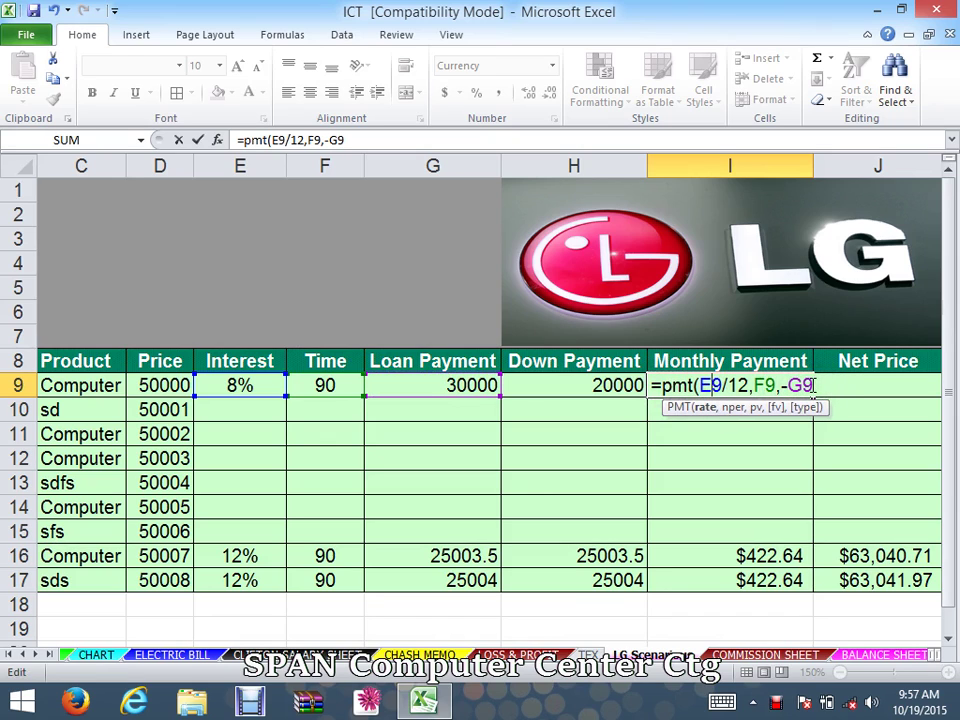
{"action": "left_click", "coordinate": [811, 386]}
{"action": "left_click", "coordinate": [811, 386]}
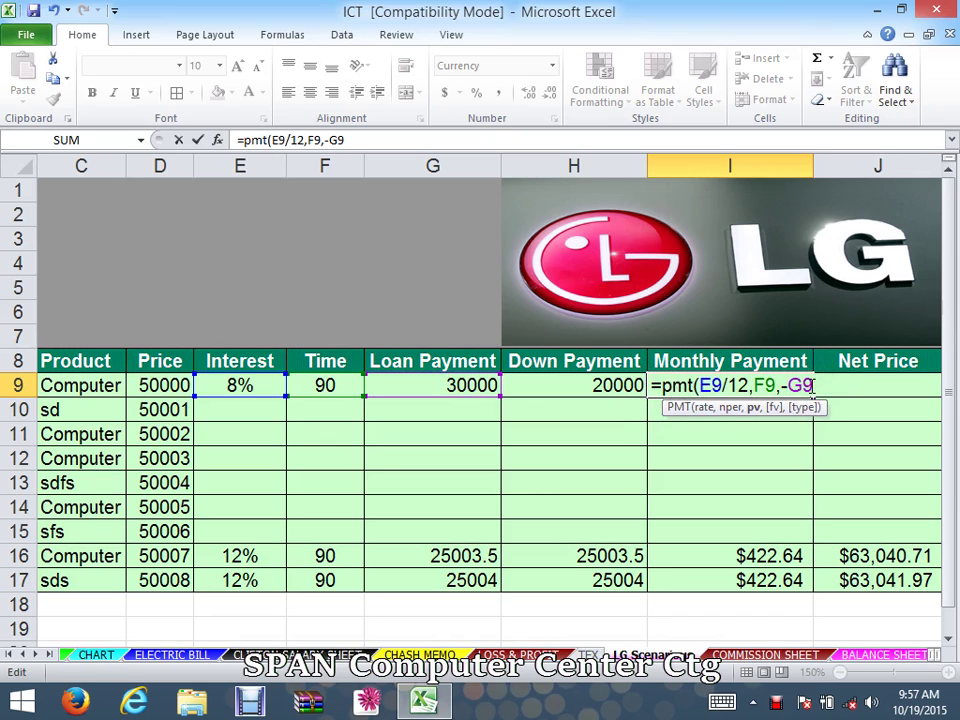
{"action": "left_click", "coordinate": [737, 386]}
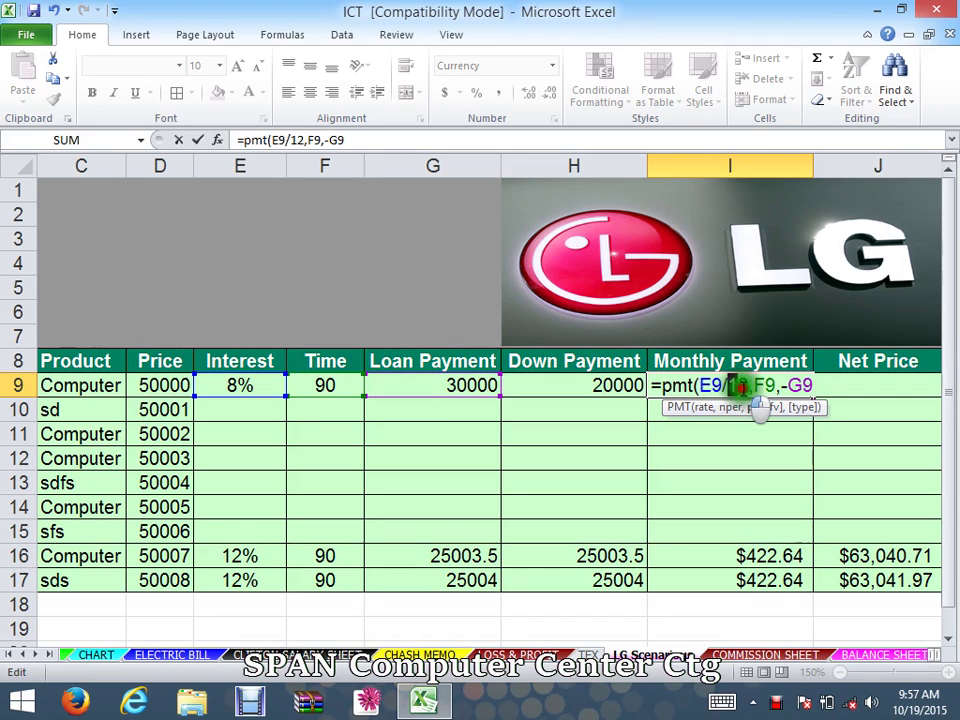
{"action": "double_click", "coordinate": [737, 386]}
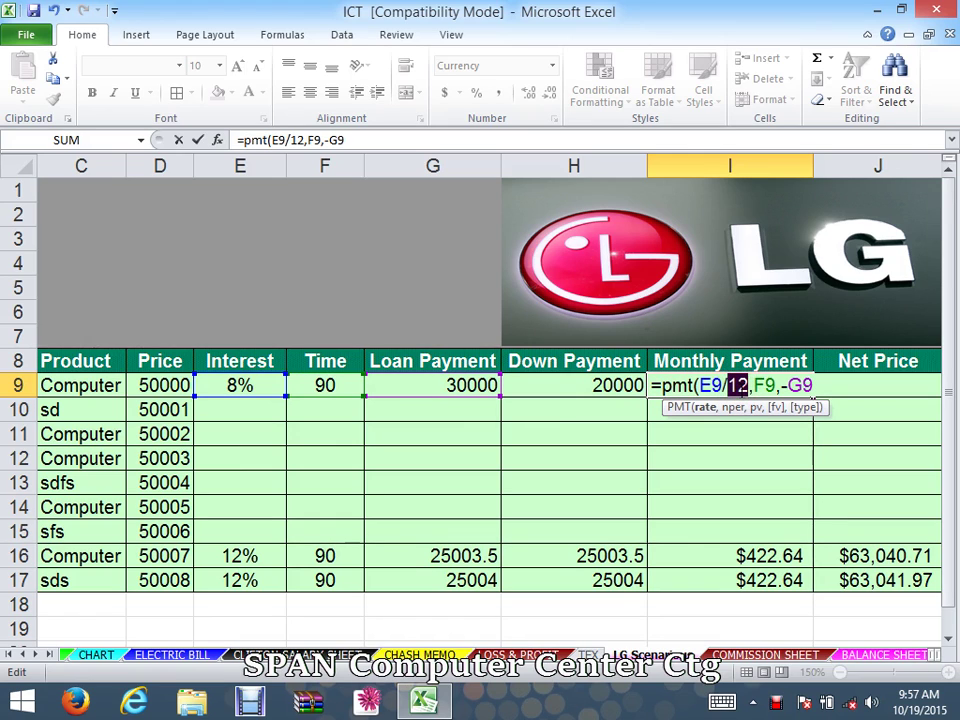
{"action": "left_click", "coordinate": [812, 386]}
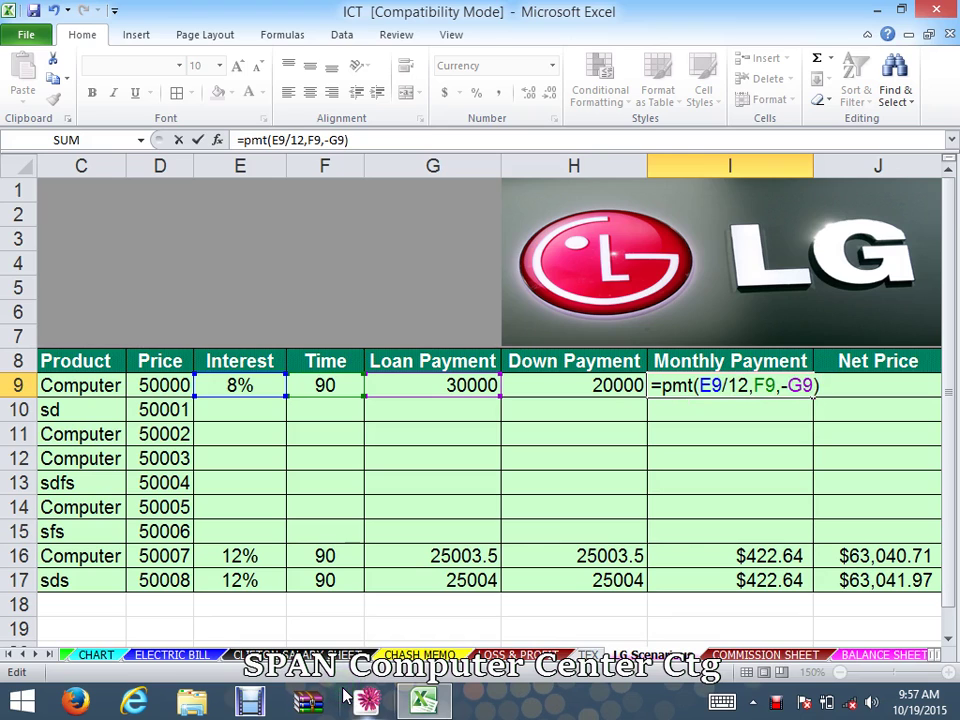
{"action": "key", "text": "Return"}
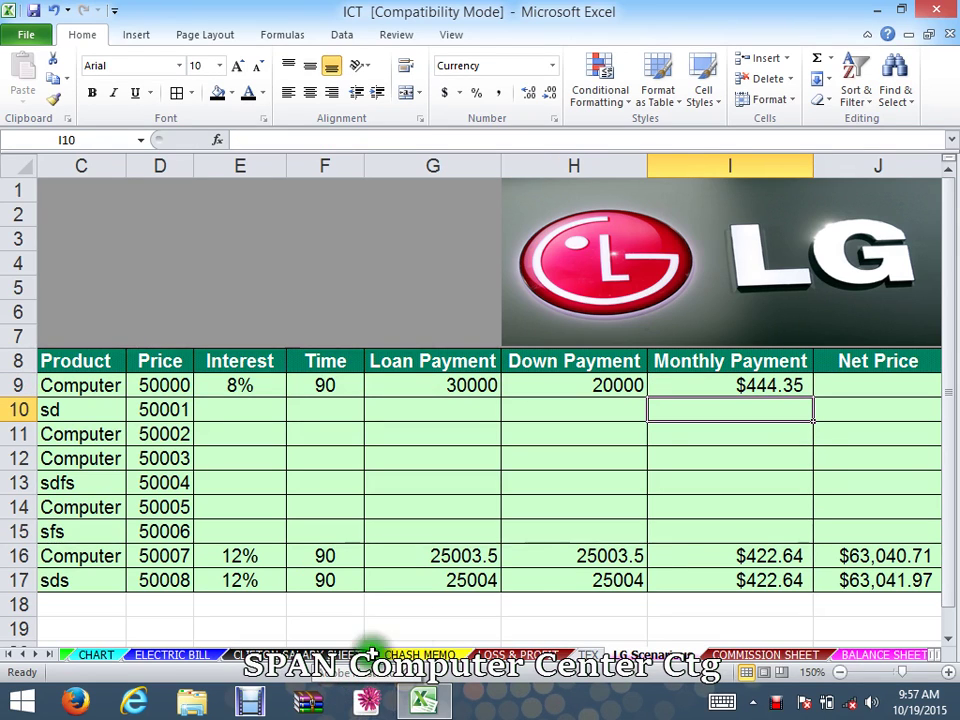
{"action": "left_click", "coordinate": [714, 386]}
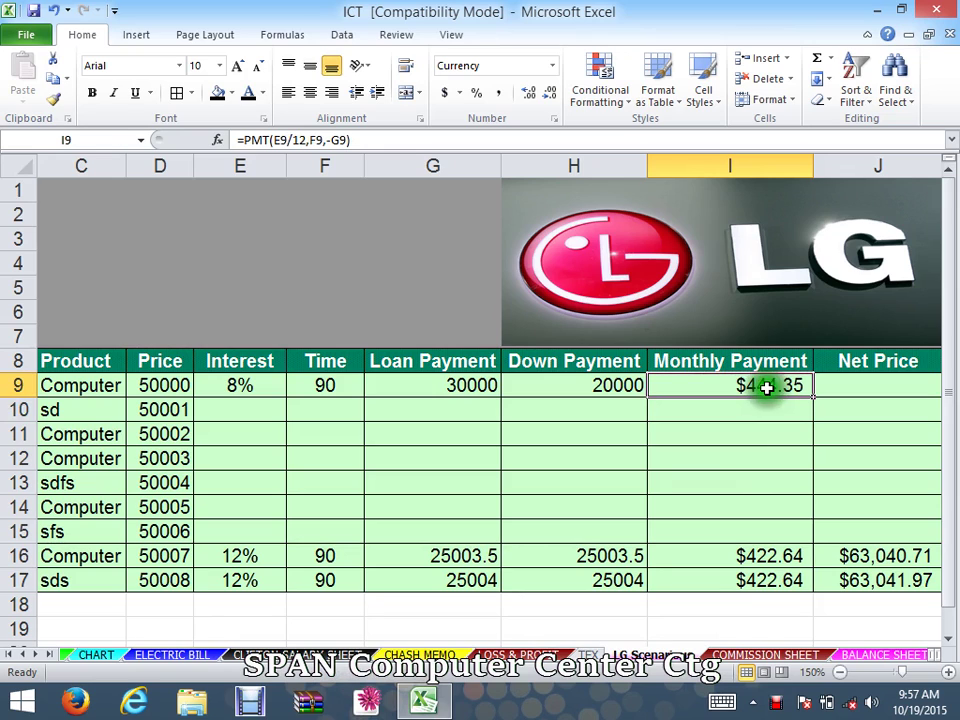
Review the first product's down payment formula in H9 and its PMT formula in I9.
{"action": "left_click", "coordinate": [853, 386]}
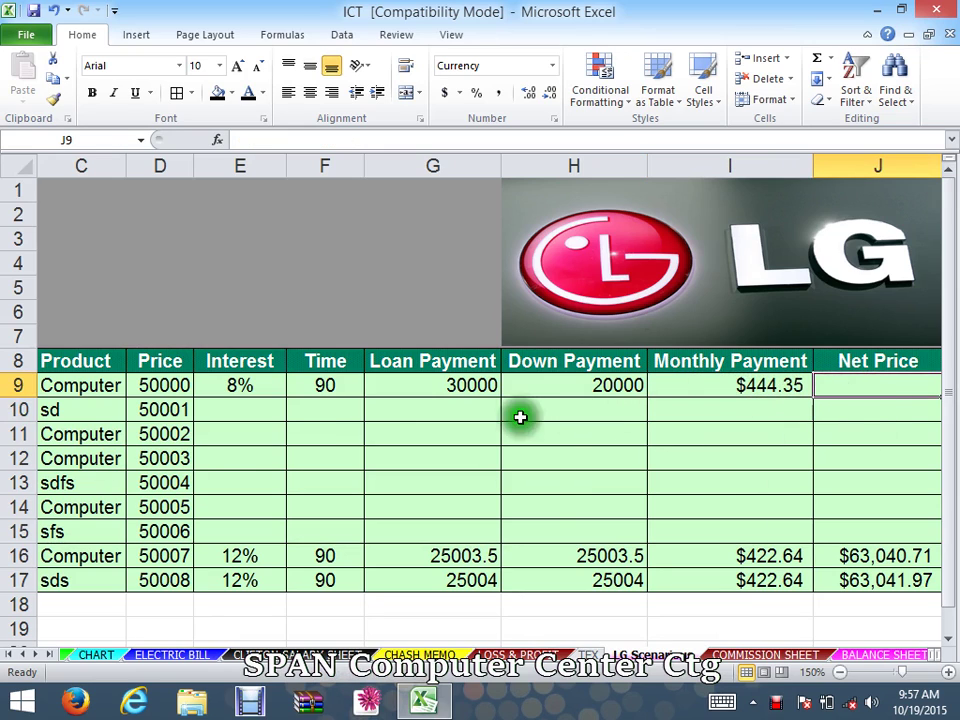
{"action": "left_click", "coordinate": [611, 386]}
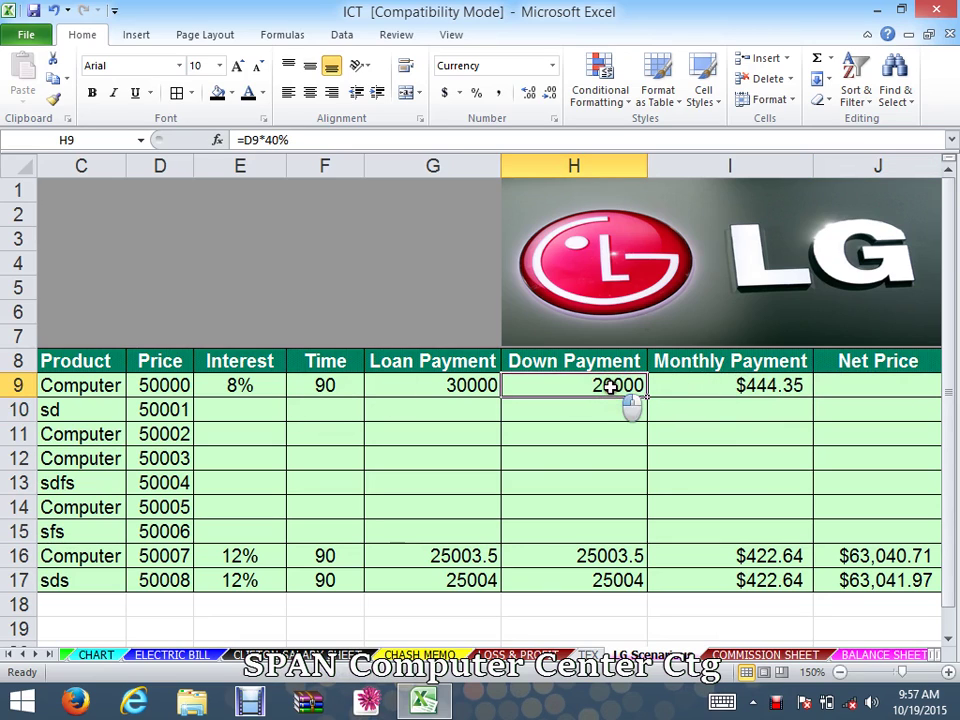
{"action": "double_click", "coordinate": [714, 387]}
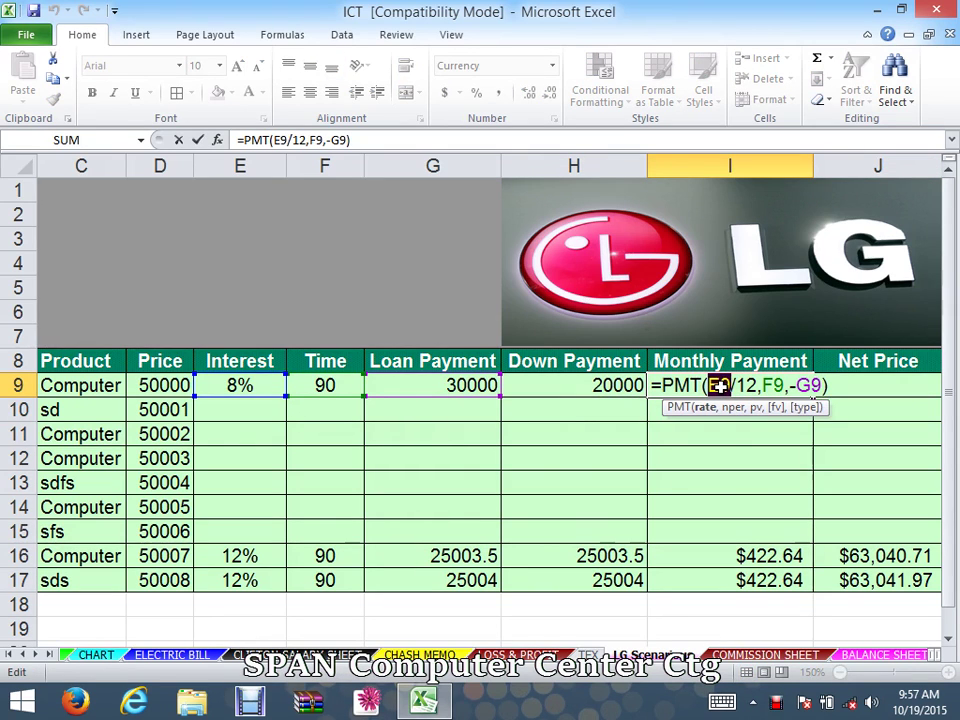
{"action": "key", "text": "Escape"}
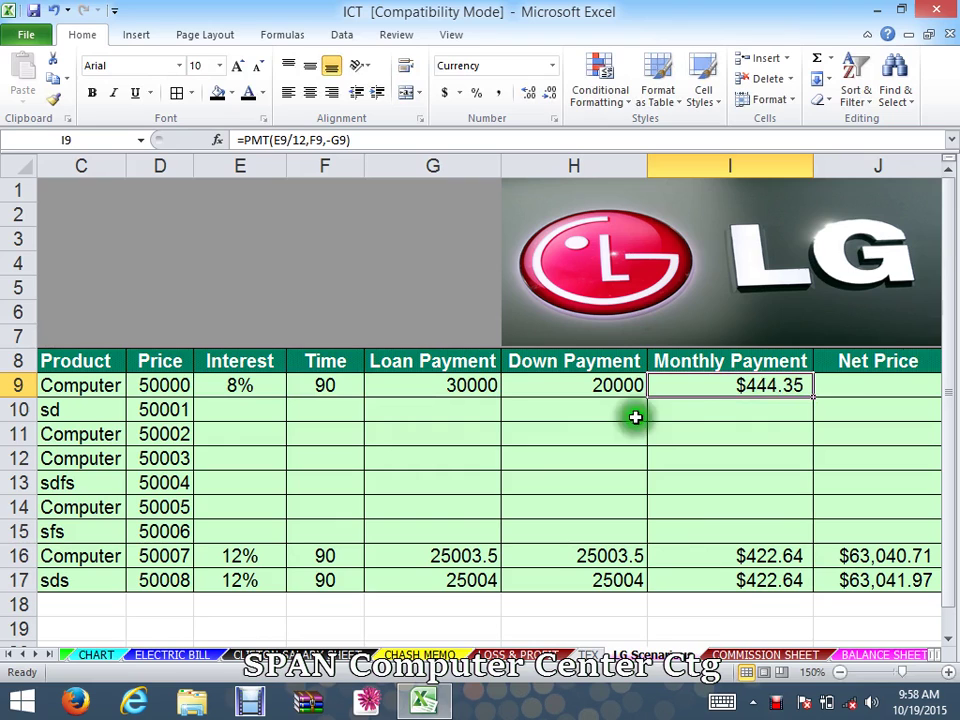
Enter the first product's net price in J9 as monthly payment times time plus down payment: =I9*F9+H9.
{"action": "left_click", "coordinate": [865, 382]}
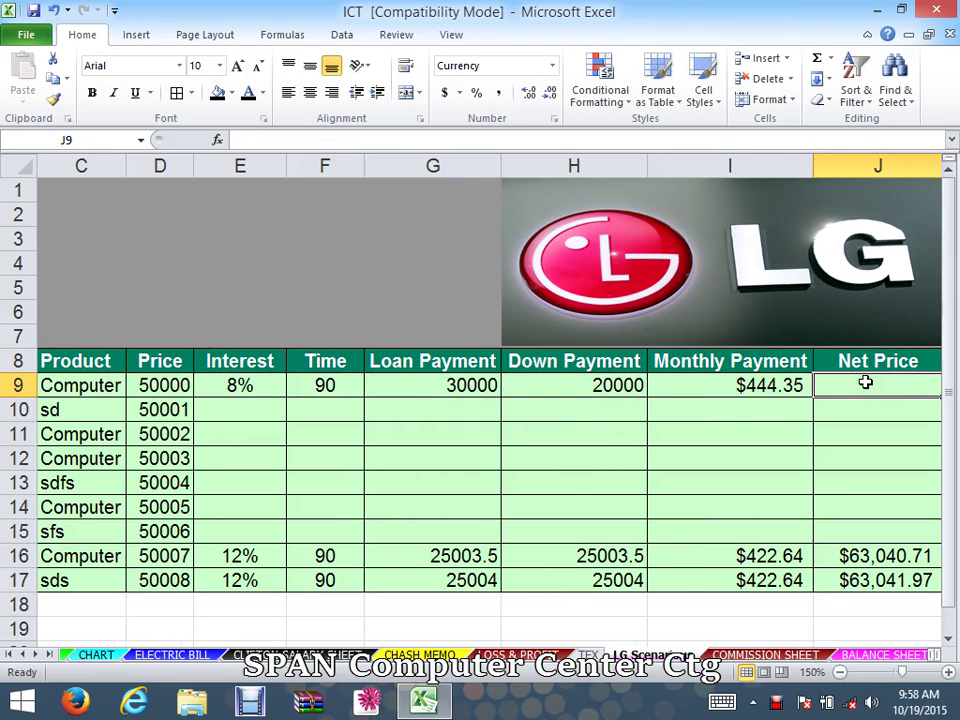
{"action": "type", "text": "="}
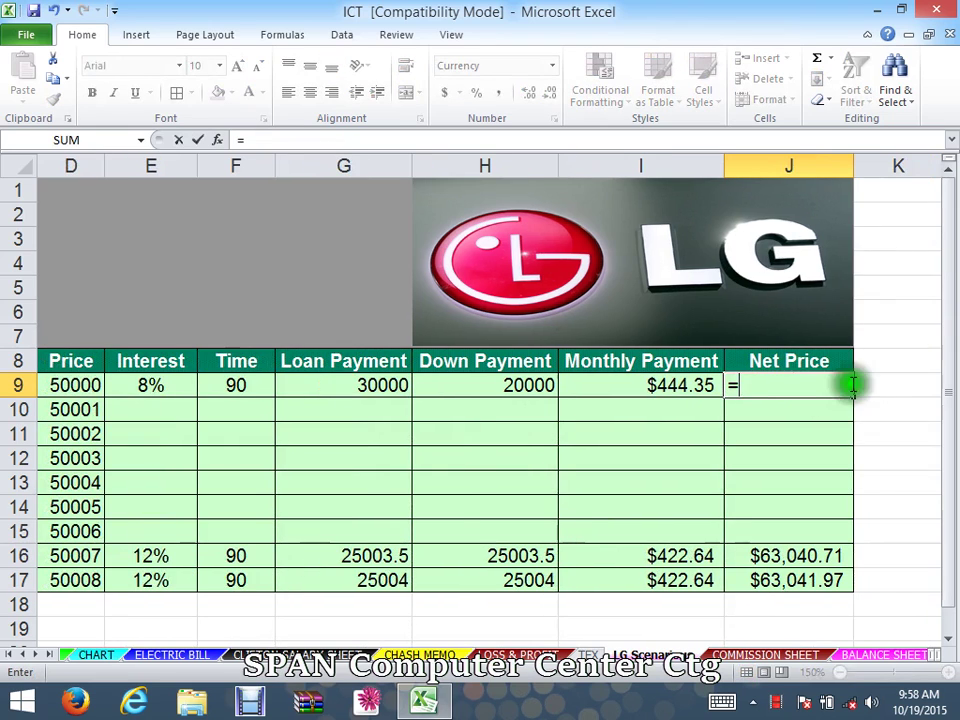
{"action": "left_click", "coordinate": [660, 385]}
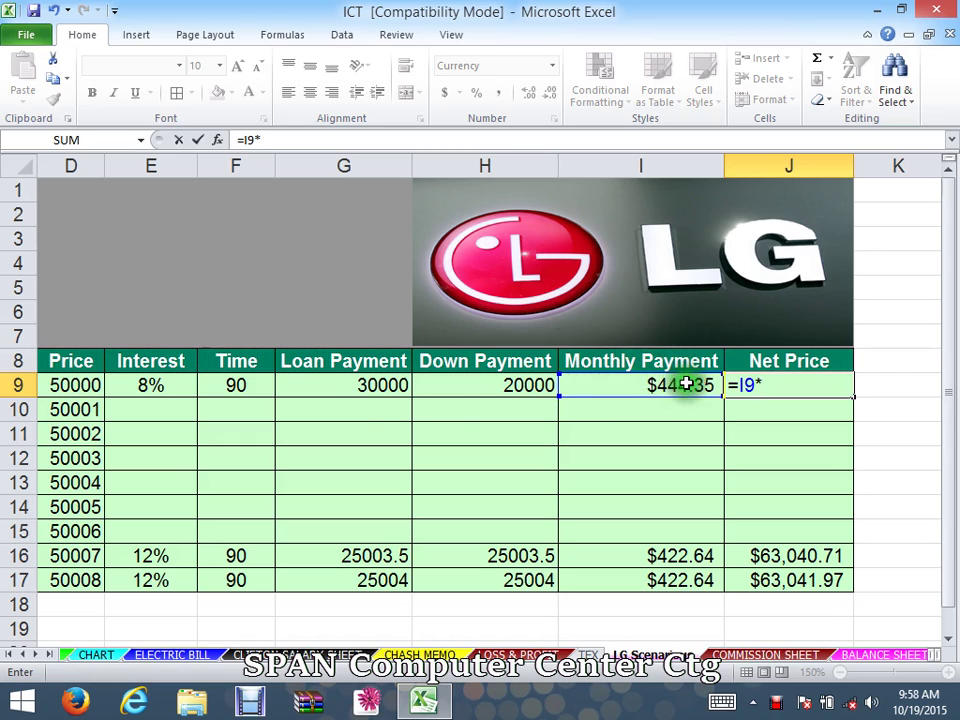
{"action": "left_click", "coordinate": [235, 386]}
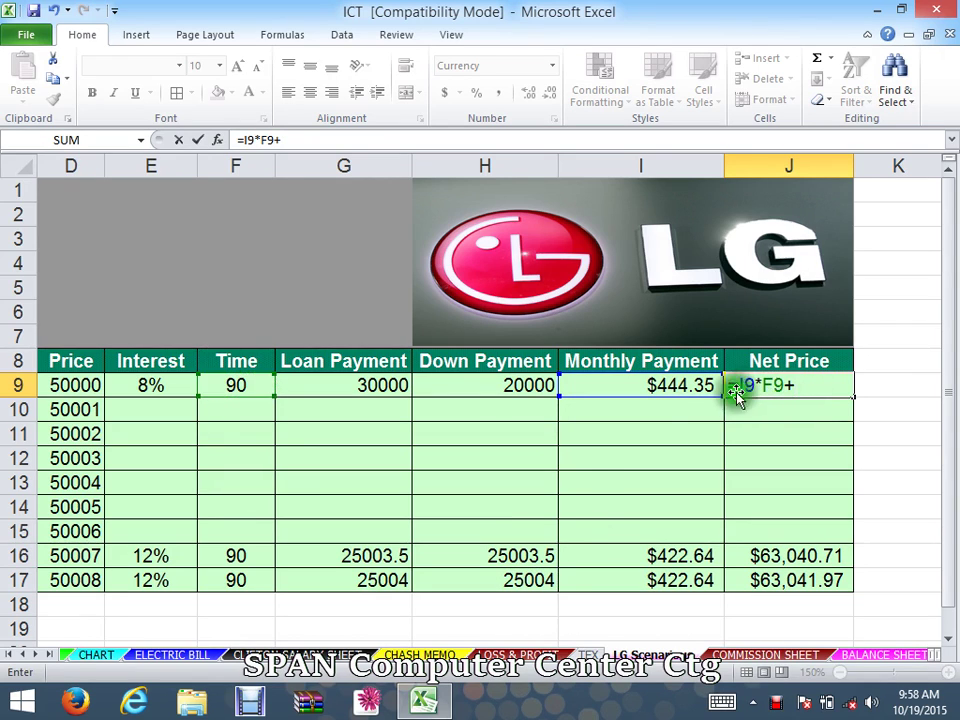
{"action": "left_click", "coordinate": [466, 386]}
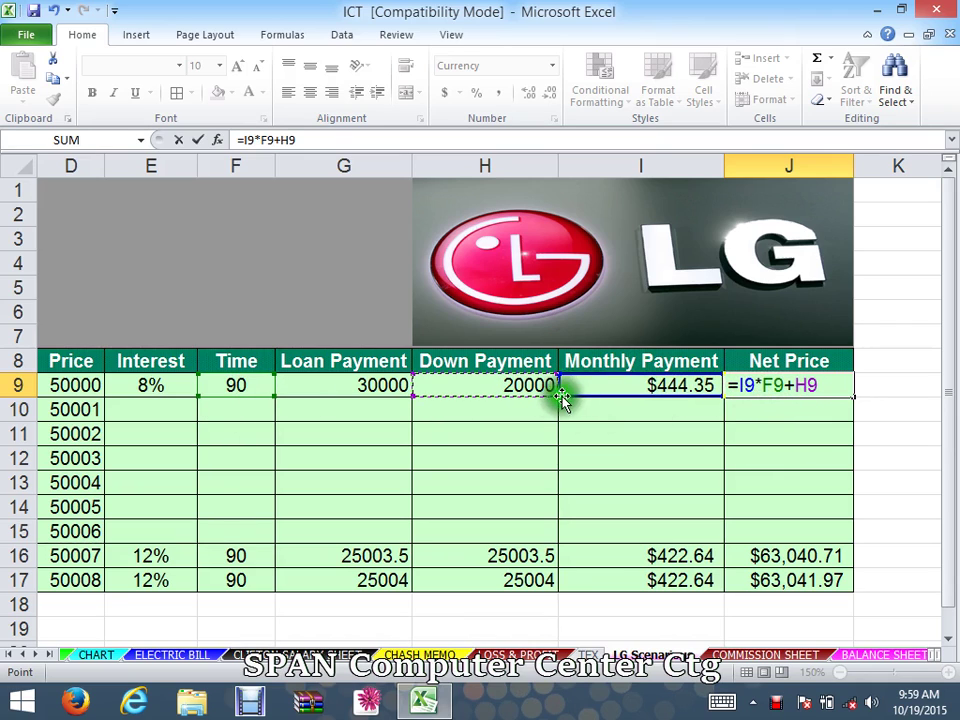
{"action": "left_click", "coordinate": [519, 387]}
{"action": "left_click", "coordinate": [617, 385]}
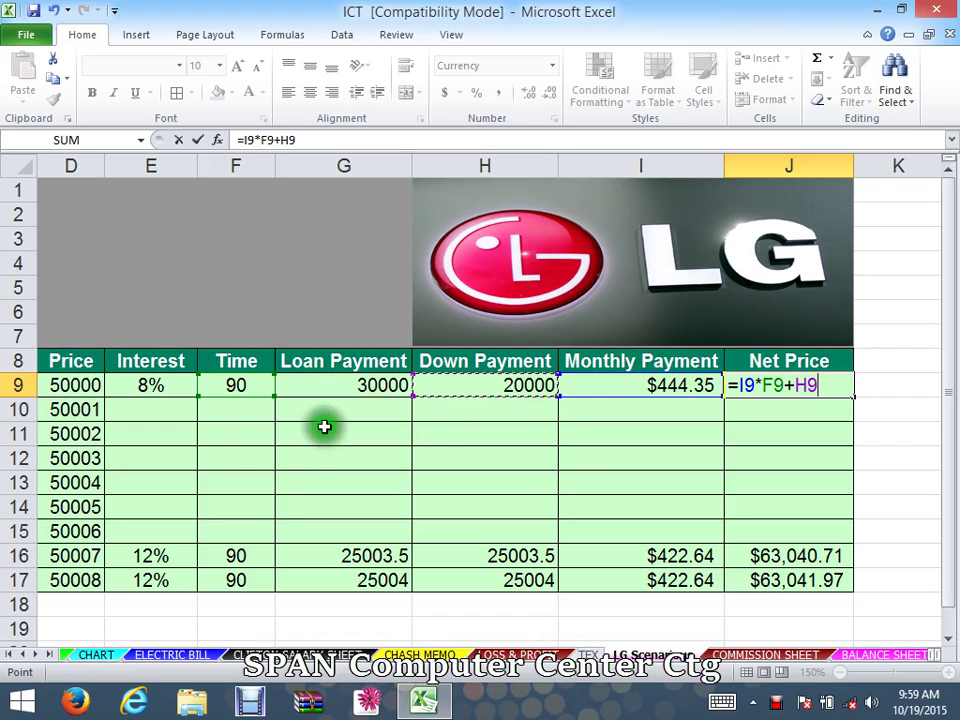
{"action": "left_click", "coordinate": [223, 386]}
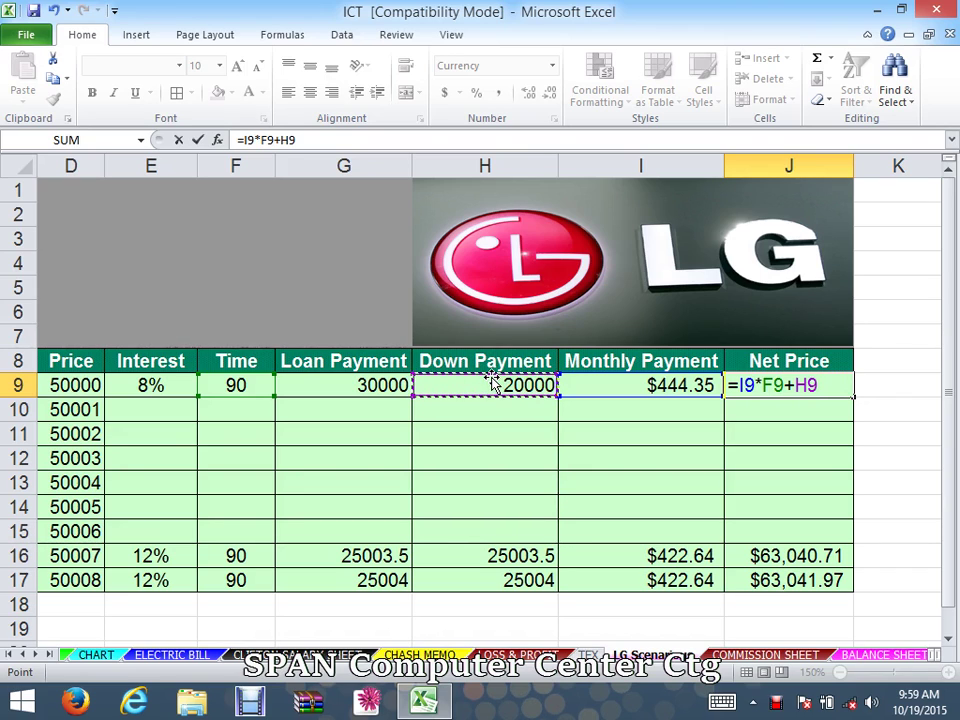
{"action": "key", "text": "Return"}
Change the Monthly Payment heading in I8 to P Payment.
{"action": "double_click", "coordinate": [629, 362]}
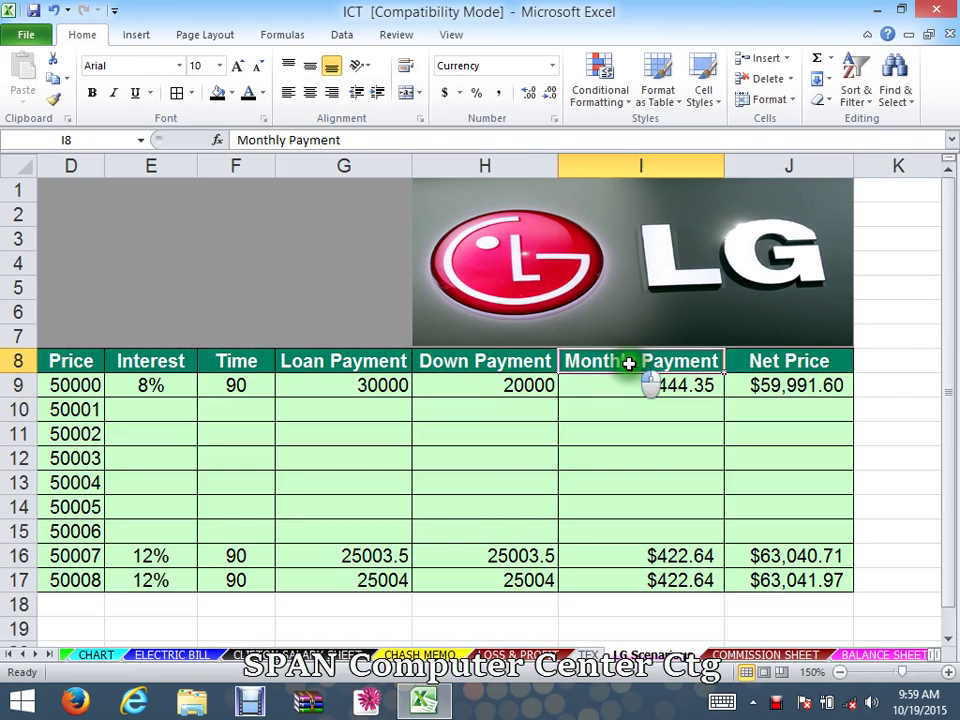
{"action": "left_click_drag", "start_coordinate": [634, 362], "coordinate": [527, 362]}
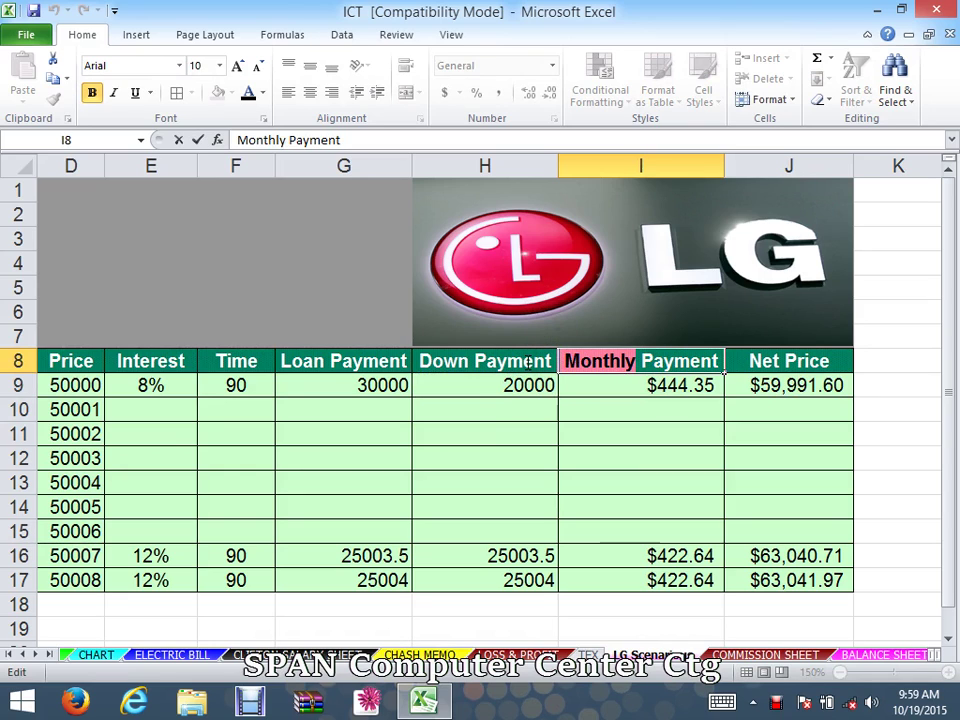
{"action": "type", "text": "P"}
{"action": "left_click", "coordinate": [629, 455]}
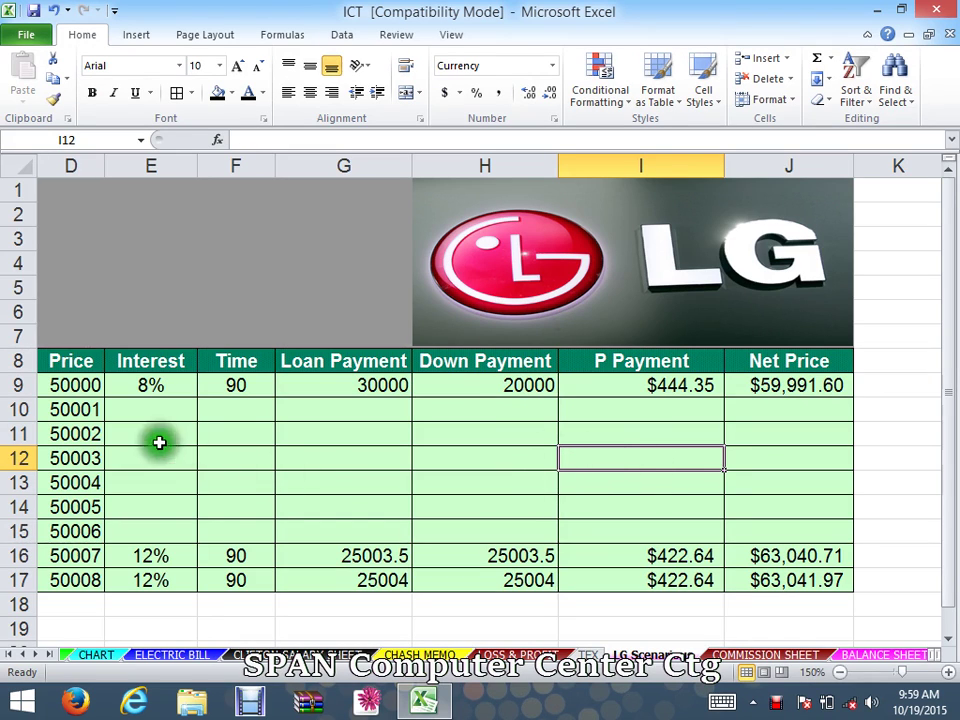
Set the prices in D10 to 3445, D11 to 64343, D12 to 343 and D13 to 45445.
{"action": "left_click", "coordinate": [60, 412]}
{"action": "type", "text": "34"}
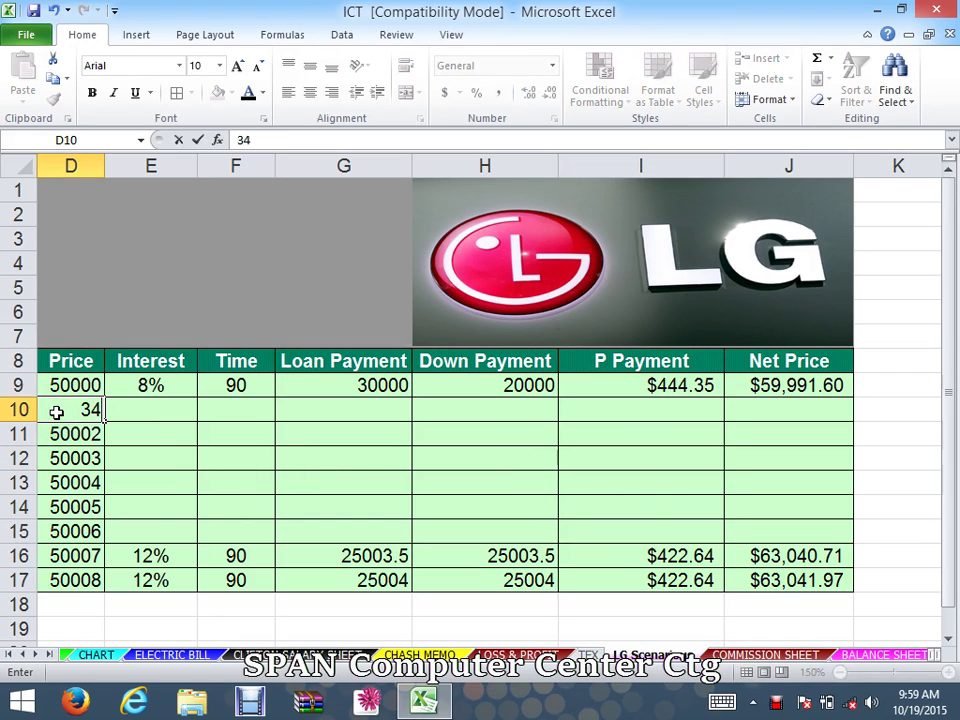
{"action": "type", "text": "45"}
{"action": "left_click", "coordinate": [70, 434]}
{"action": "type", "text": "64"}
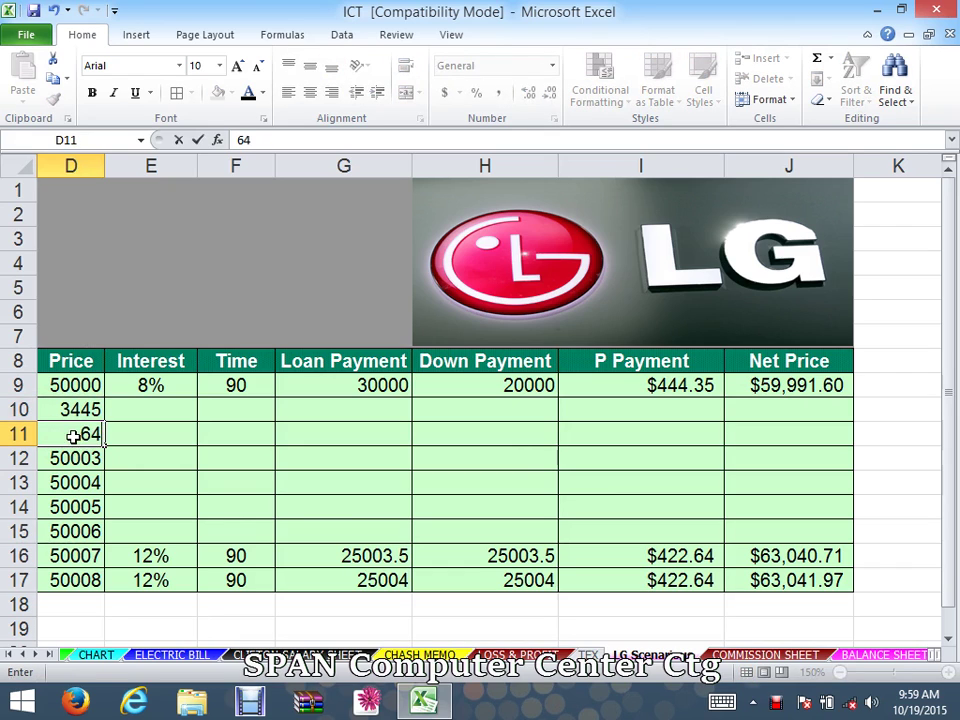
{"action": "type", "text": "343"}
{"action": "left_click", "coordinate": [76, 457]}
{"action": "type", "text": "343"}
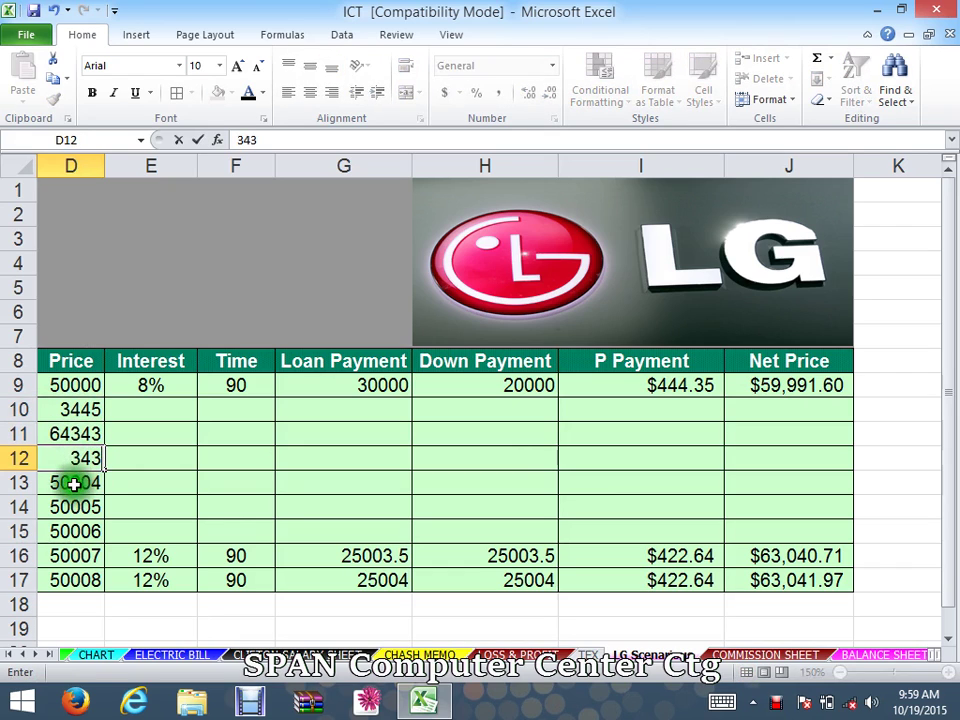
{"action": "left_click", "coordinate": [74, 484]}
{"action": "type", "text": "45445"}
Set the prices in D12 to 4544, D16 to 343 and D15 to 34343.
{"action": "left_click", "coordinate": [75, 510]}
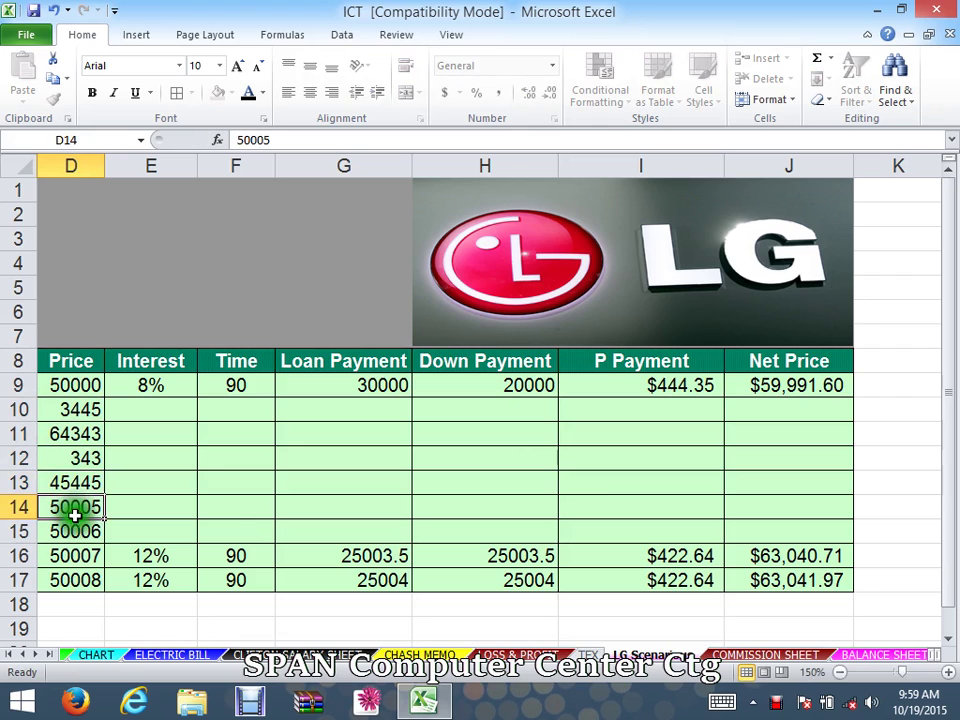
{"action": "left_click", "coordinate": [70, 462]}
{"action": "type", "text": "4544"}
{"action": "left_click", "coordinate": [80, 558]}
{"action": "type", "text": "34"}
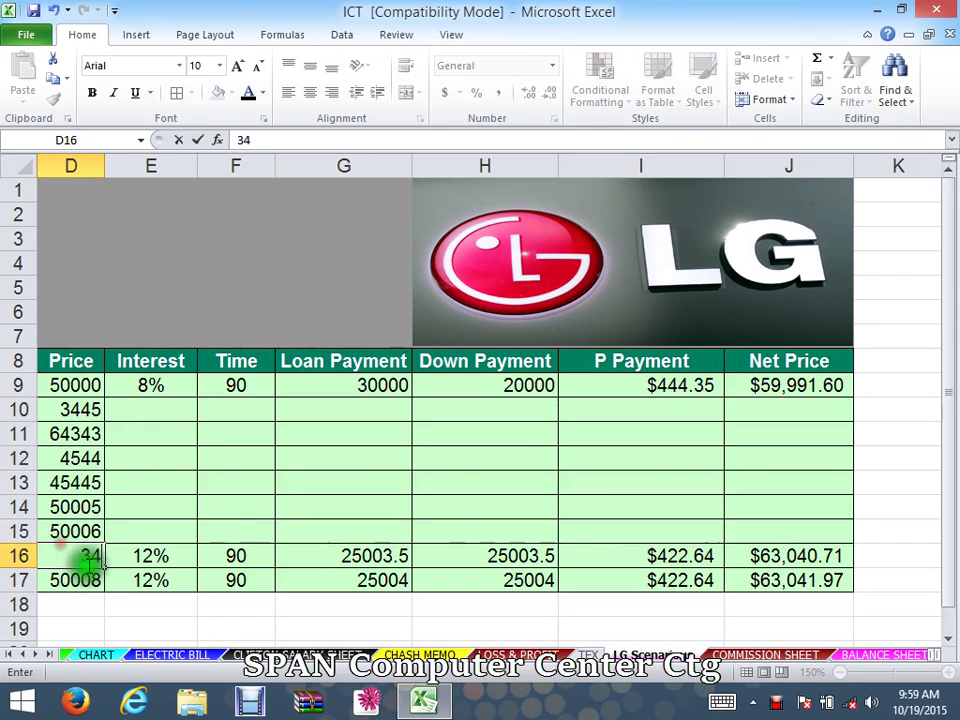
{"action": "type", "text": "3"}
{"action": "left_click", "coordinate": [77, 529]}
{"action": "type", "text": "34343"}
Set the prices in D16 to 3433 and D14 to 3444.
{"action": "left_click", "coordinate": [77, 507]}
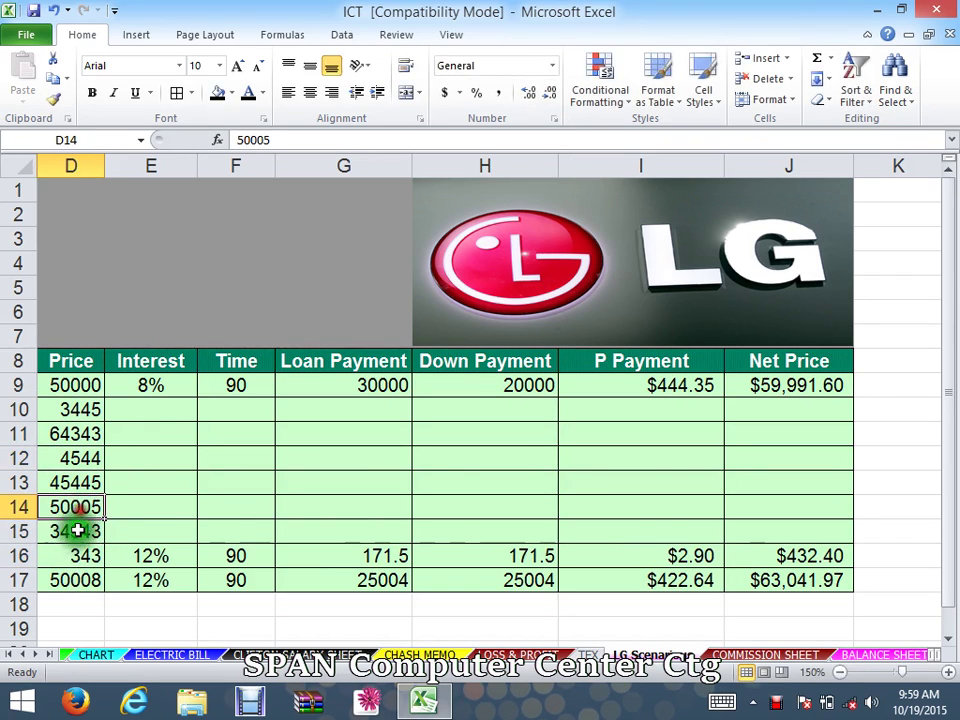
{"action": "type", "text": "3"}
{"action": "left_click", "coordinate": [71, 555]}
{"action": "type", "text": "3433"}
{"action": "left_click", "coordinate": [93, 512]}
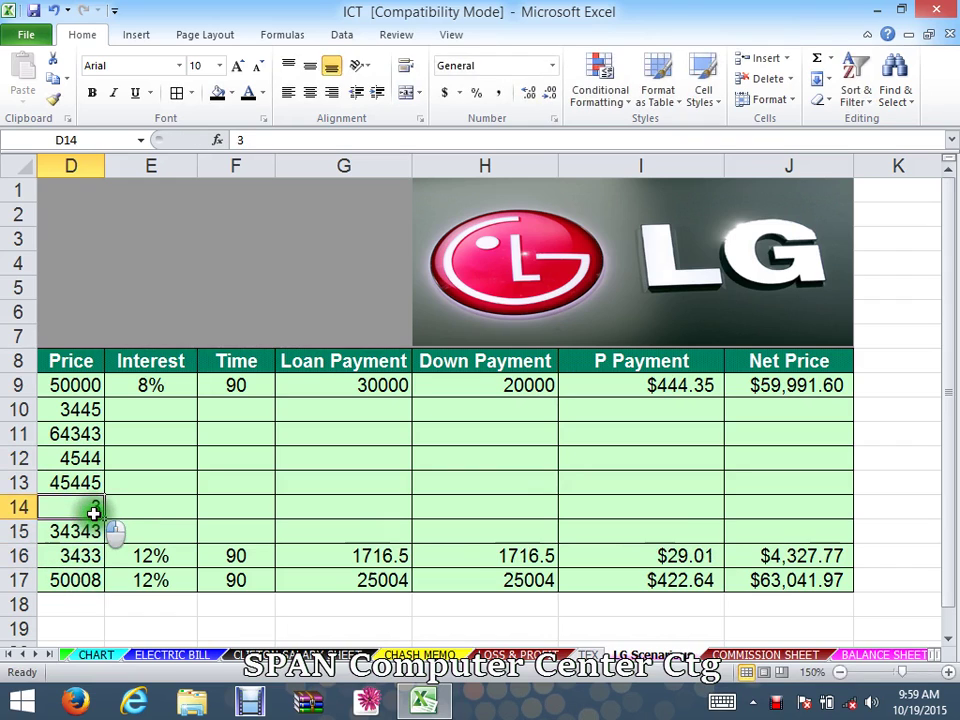
{"action": "type", "text": "3444"}
Examine the first product's net price formula in J9 and the arguments of its PMT formula in I9.
{"action": "left_click", "coordinate": [782, 385]}
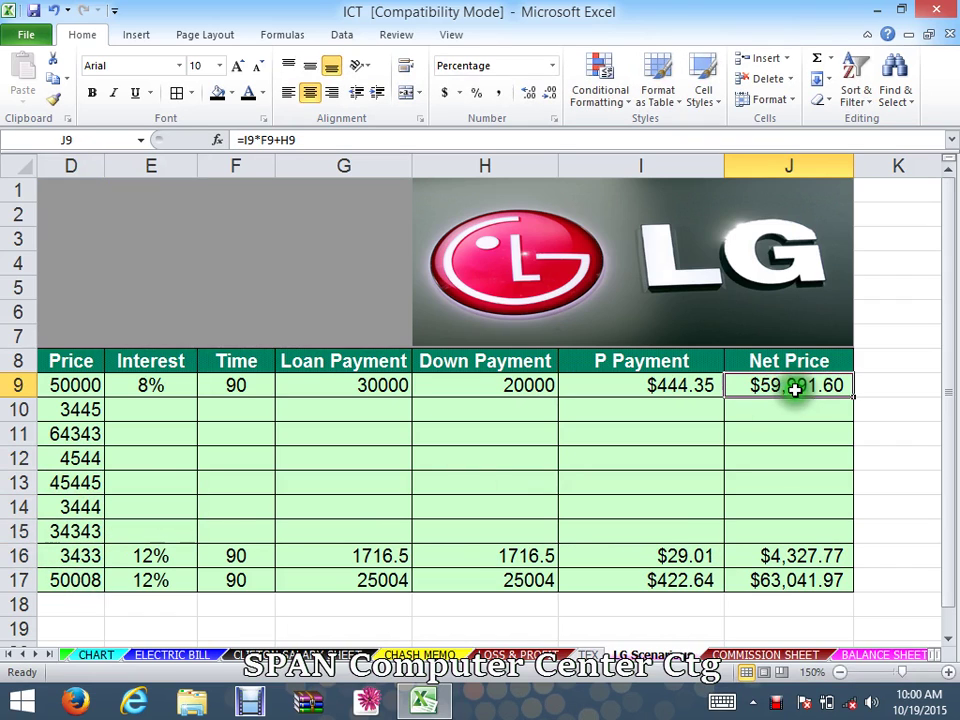
{"action": "double_click", "coordinate": [647, 383]}
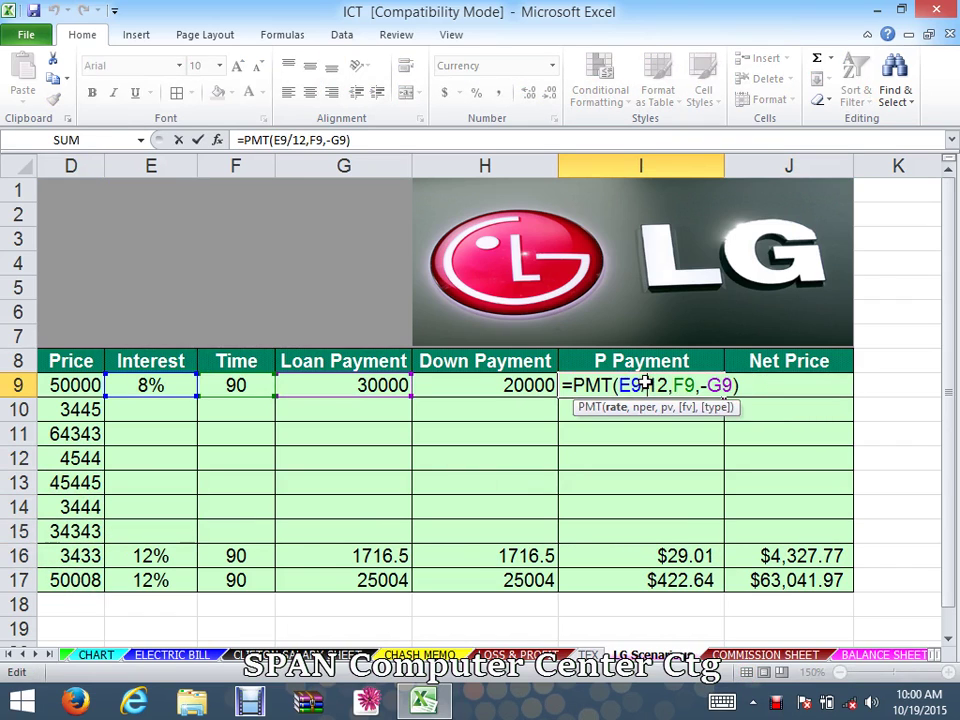
{"action": "left_click", "coordinate": [736, 386]}
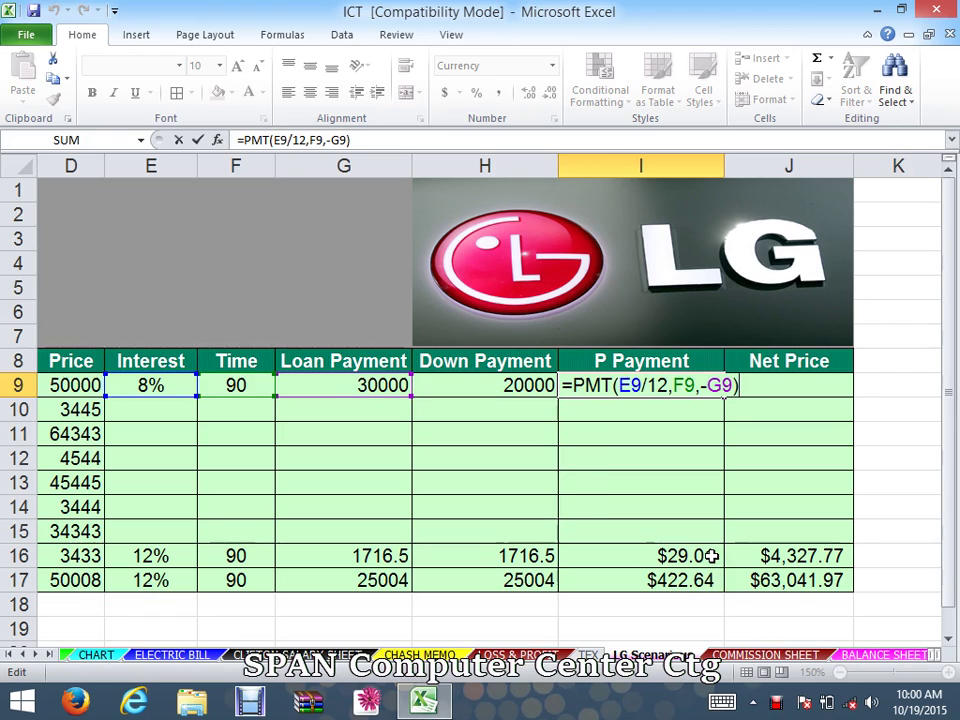
{"action": "left_click", "coordinate": [683, 392]}
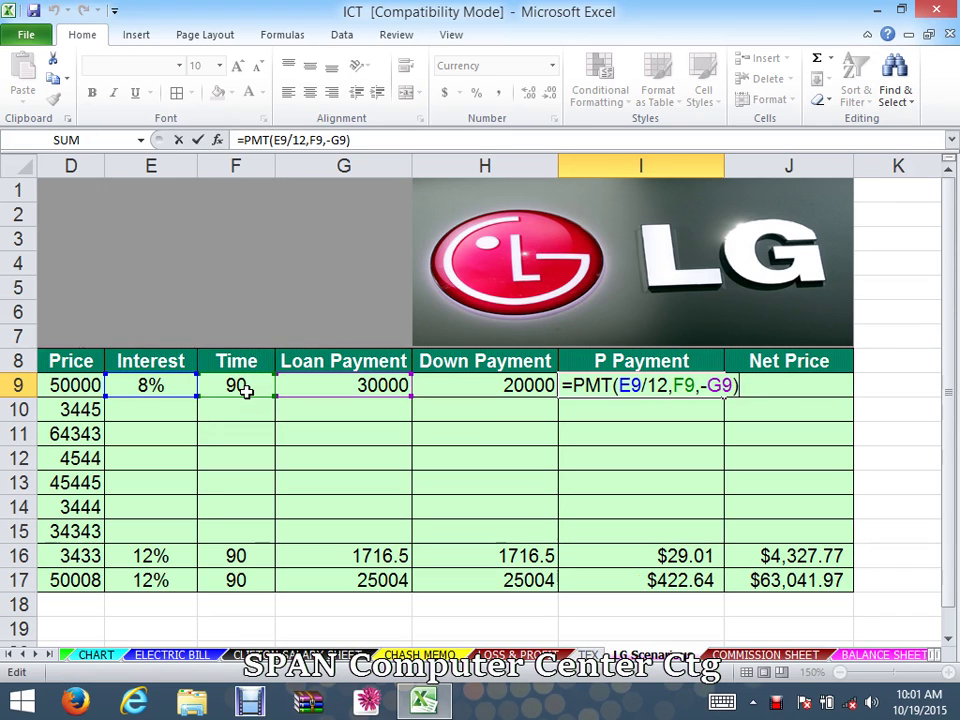
{"action": "key", "text": "Return"}
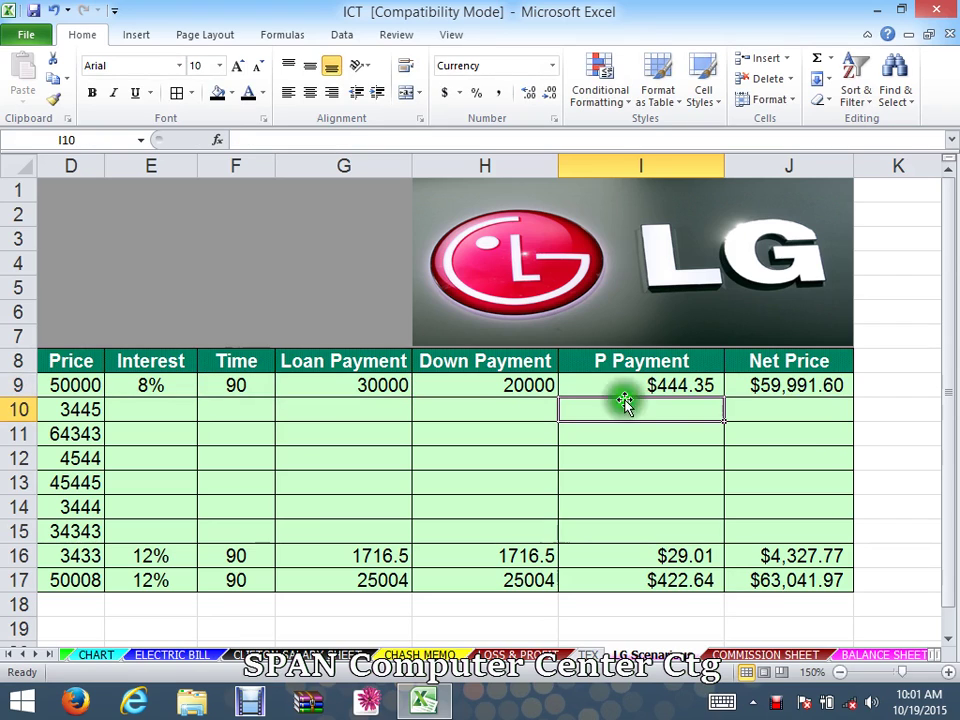
{"action": "left_click", "coordinate": [688, 392]}
{"action": "double_click", "coordinate": [673, 386]}
{"action": "left_click_drag", "start_coordinate": [673, 386], "coordinate": [713, 385]}
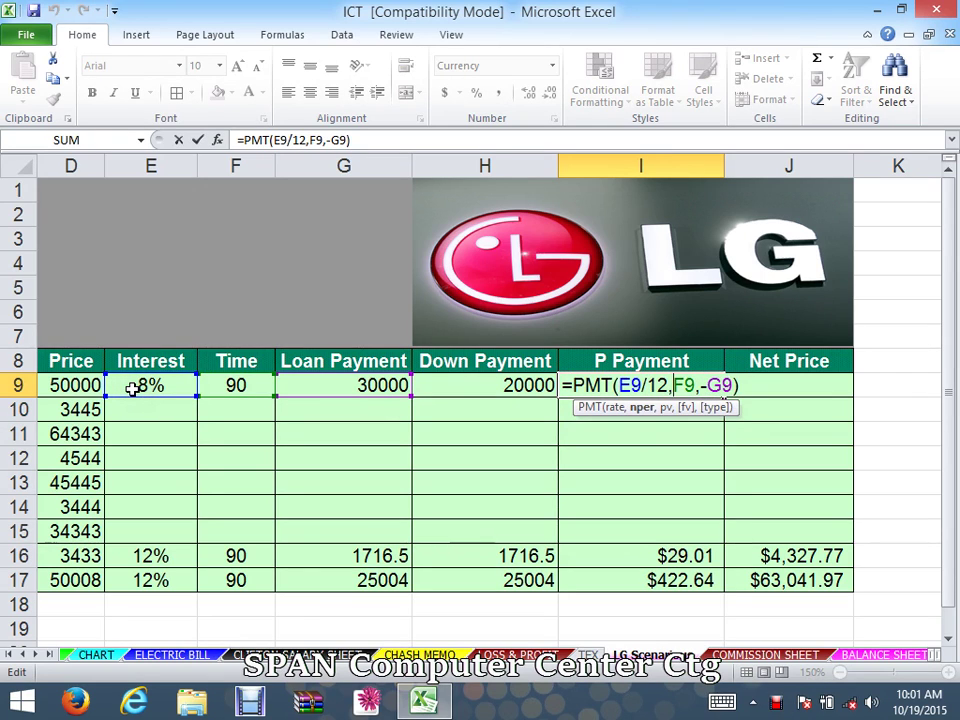
{"action": "left_click", "coordinate": [252, 700]}
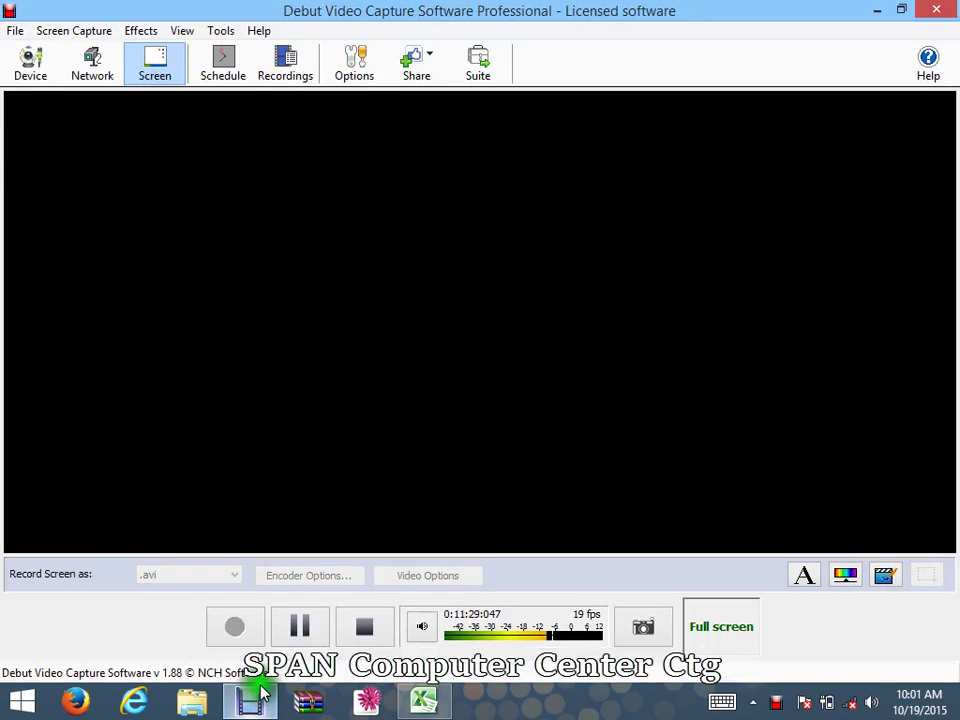
{"action": "left_click", "coordinate": [300, 627]}
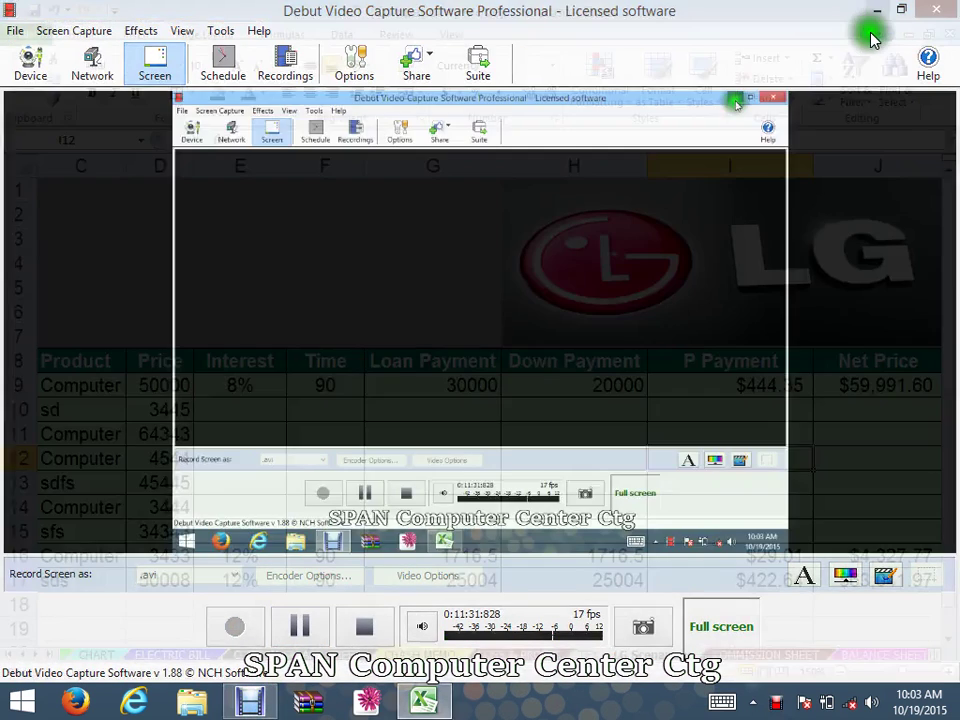
{"action": "left_click", "coordinate": [879, 10]}
Copy the first product's loan payment, down payment, P Payment and net price formulas from G9:J9 down through row 17.
{"action": "left_click", "coordinate": [557, 444]}
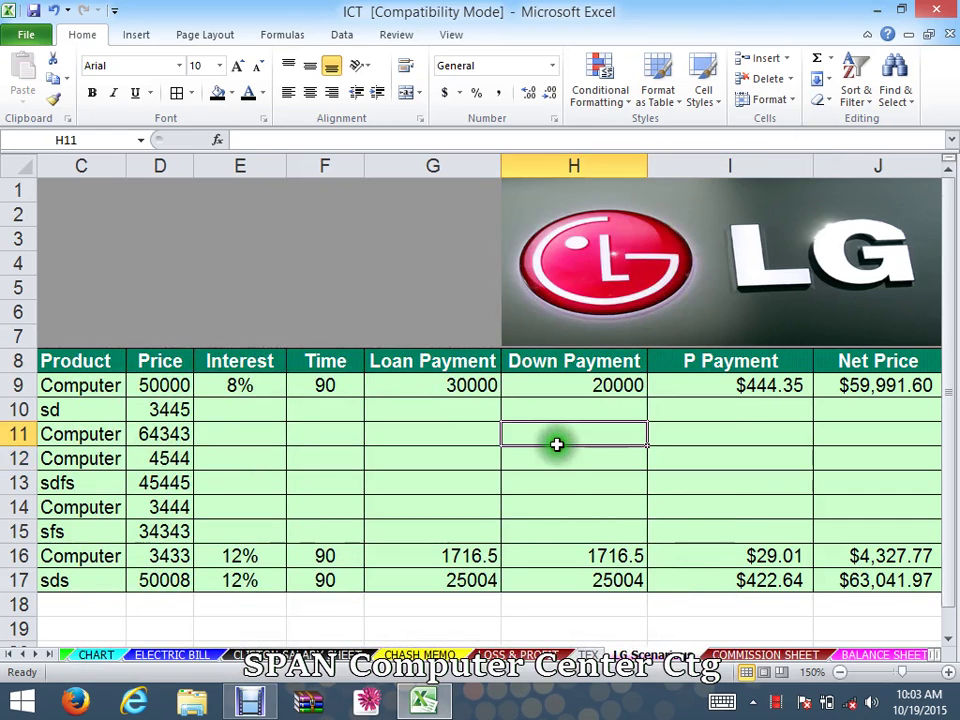
{"action": "left_click", "coordinate": [389, 384]}
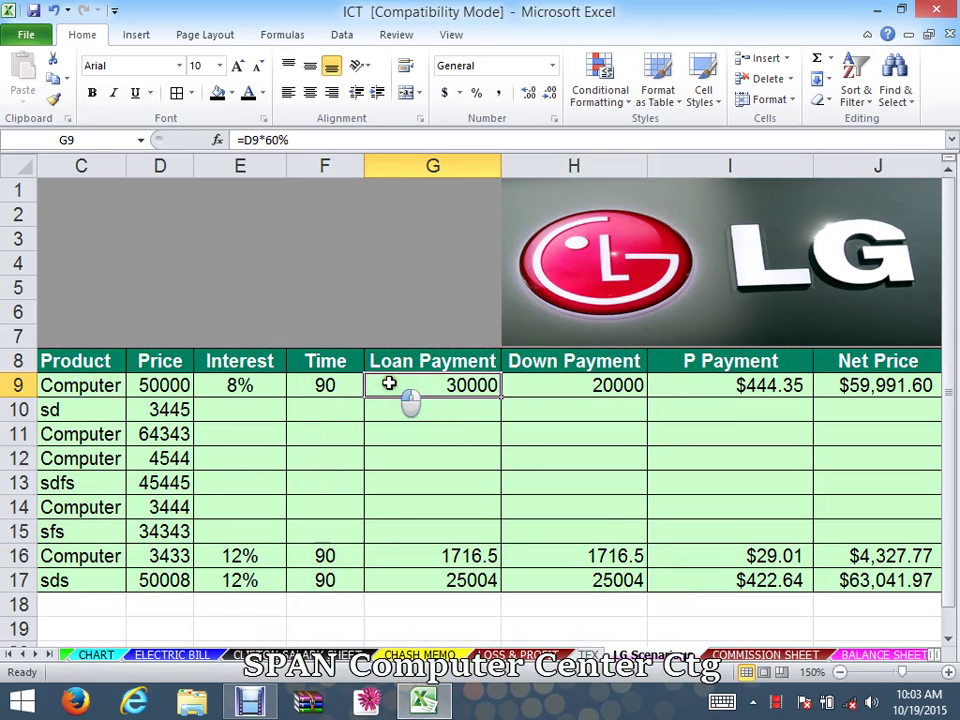
{"action": "left_click_drag", "start_coordinate": [389, 384], "coordinate": [673, 591]}
{"action": "left_click", "coordinate": [774, 548]}
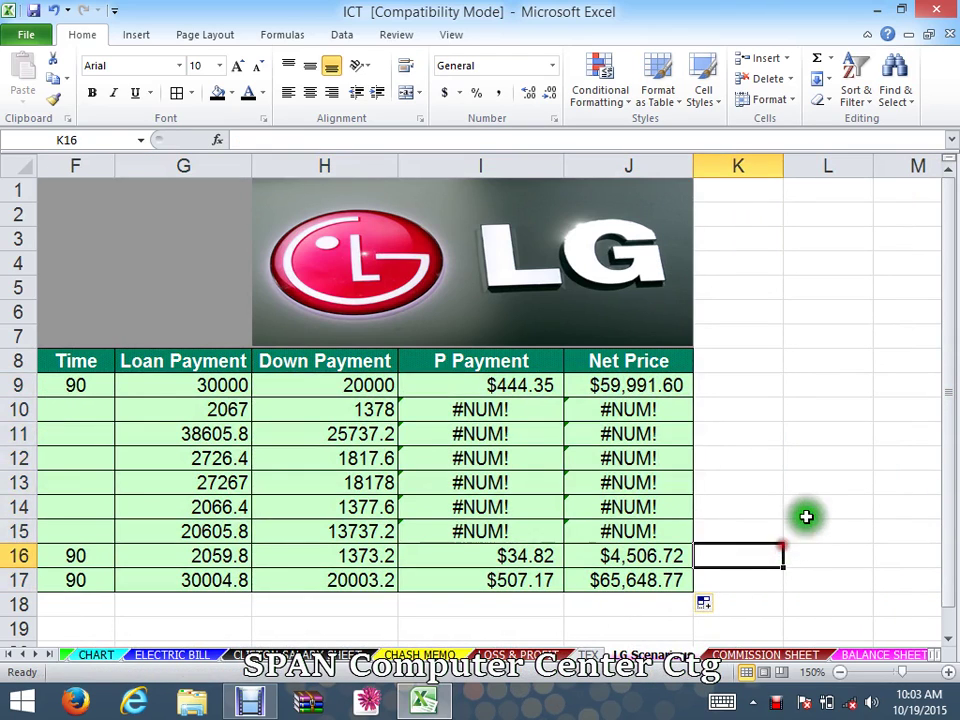
{"action": "left_click_drag", "start_coordinate": [810, 484], "coordinate": [520, 530]}
Fill the PMT formula in I9 down through I15 again.
{"action": "left_click", "coordinate": [556, 390]}
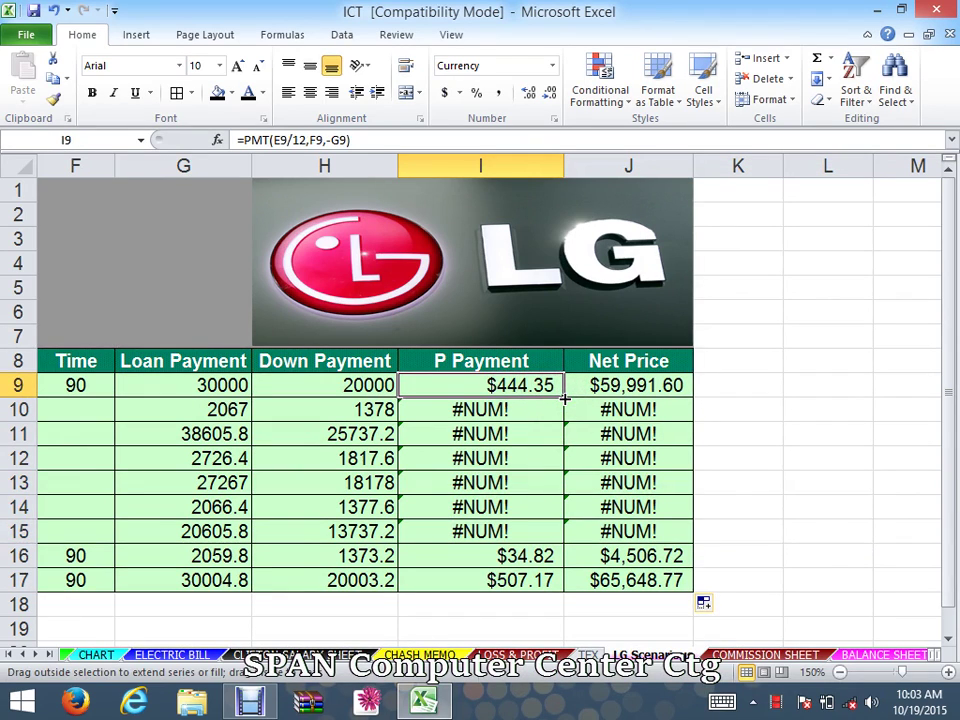
{"action": "left_click_drag", "start_coordinate": [565, 398], "coordinate": [570, 538]}
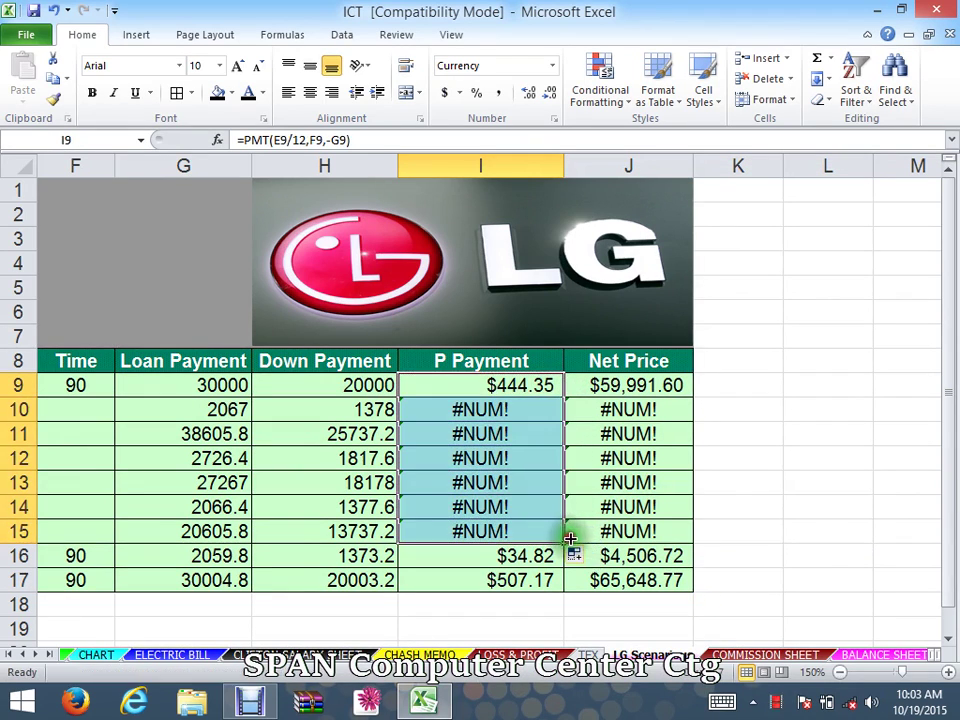
{"action": "left_click_drag", "start_coordinate": [846, 486], "coordinate": [50, 574]}
{"action": "left_click", "coordinate": [58, 577]}
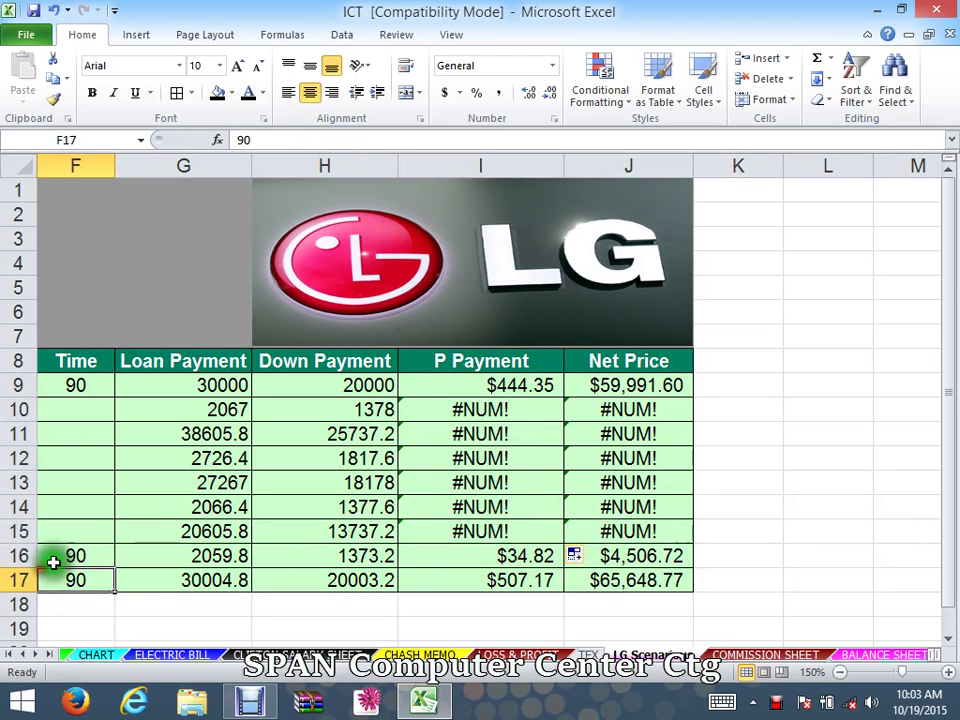
Enter interest rates of 5% in E10, 4% in E11 and 5% in E12.
{"action": "left_click_drag", "start_coordinate": [137, 615], "coordinate": [17, 632]}
{"action": "left_click", "coordinate": [425, 550]}
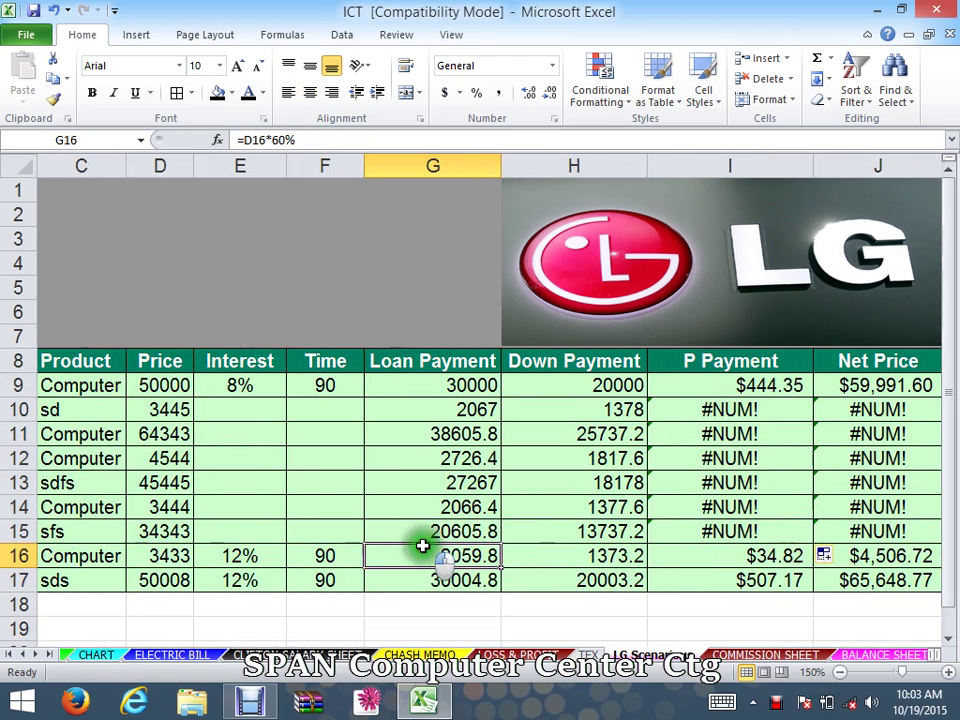
{"action": "left_click", "coordinate": [253, 413]}
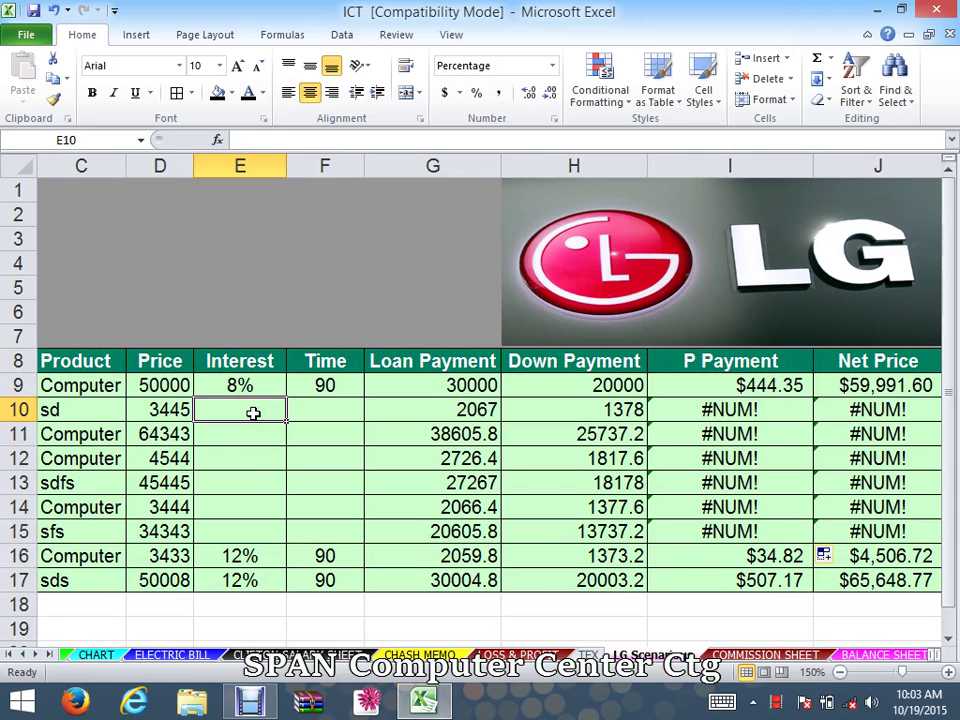
{"action": "type", "text": "5"}
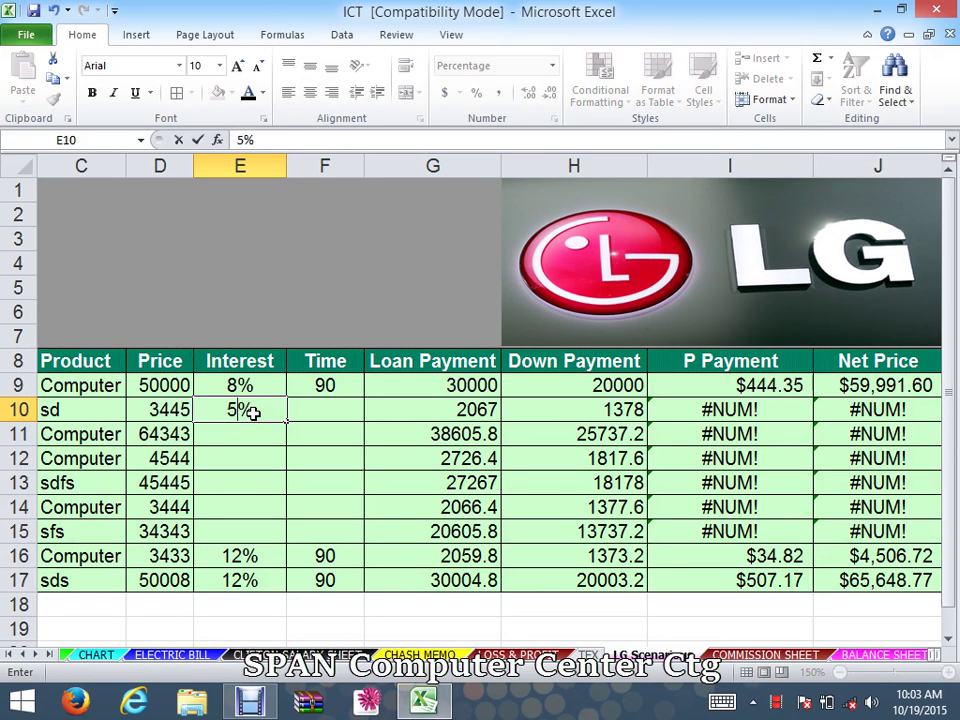
{"action": "left_click", "coordinate": [248, 433]}
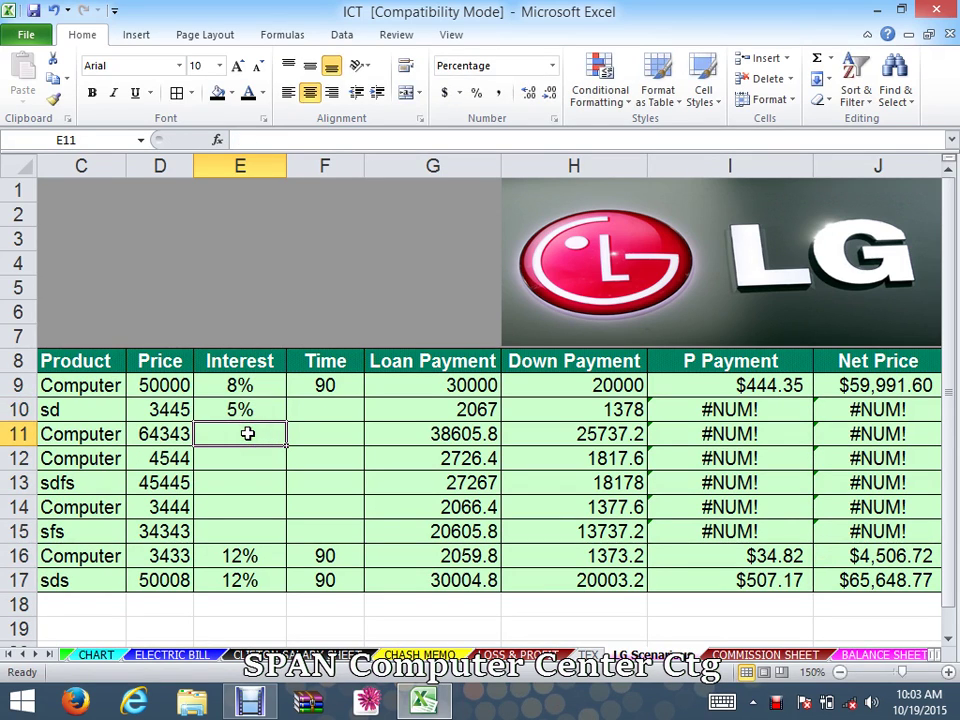
{"action": "type", "text": "u"}
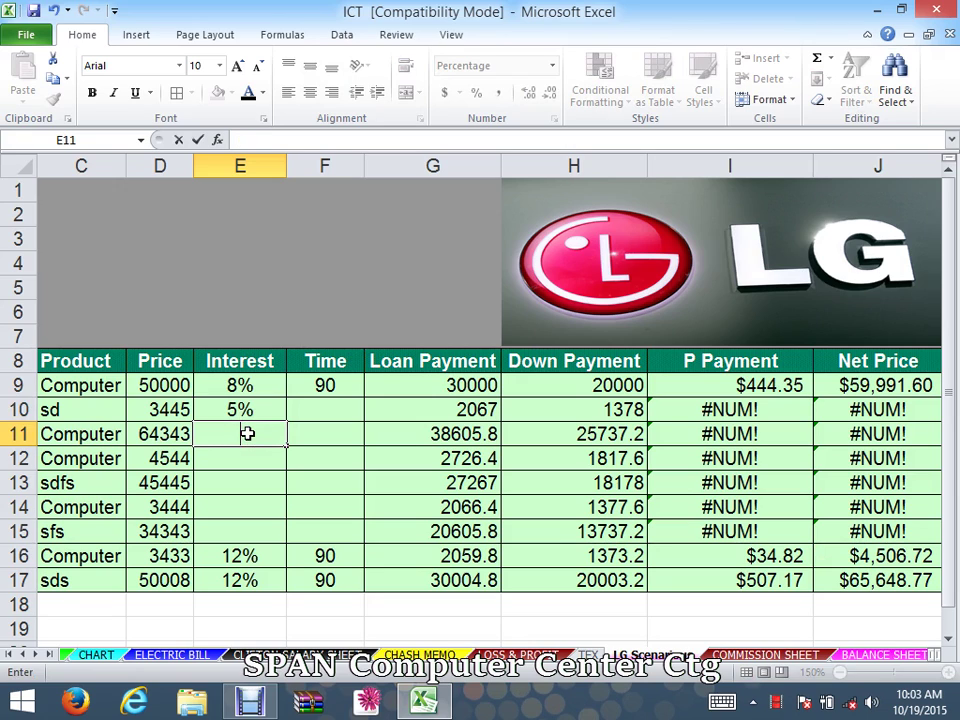
{"action": "left_click", "coordinate": [250, 457]}
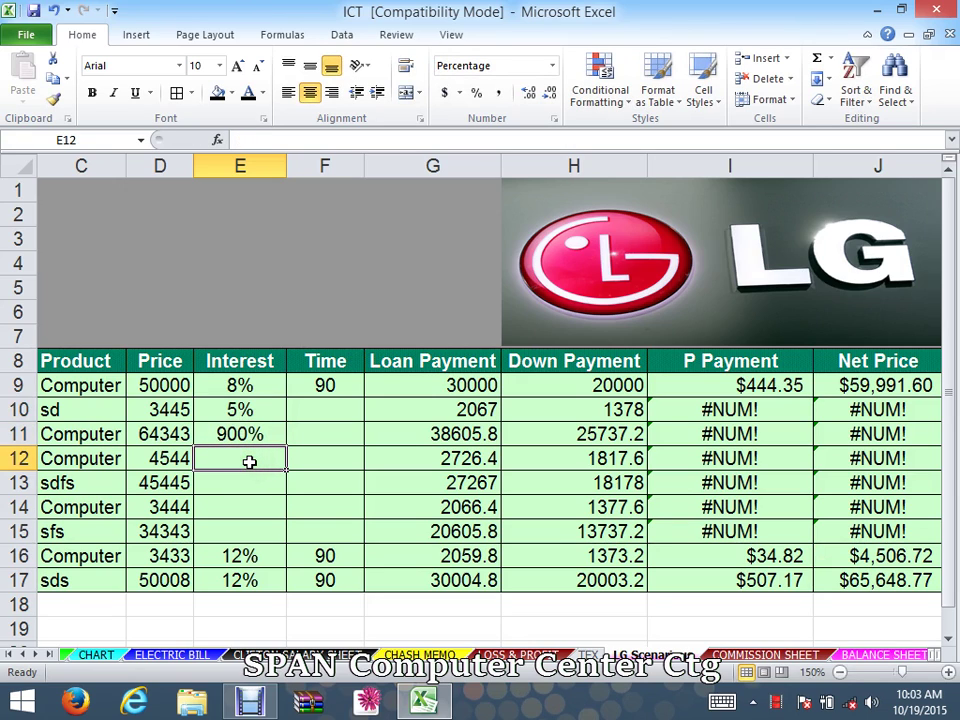
{"action": "left_click", "coordinate": [222, 433]}
{"action": "type", "text": "4"}
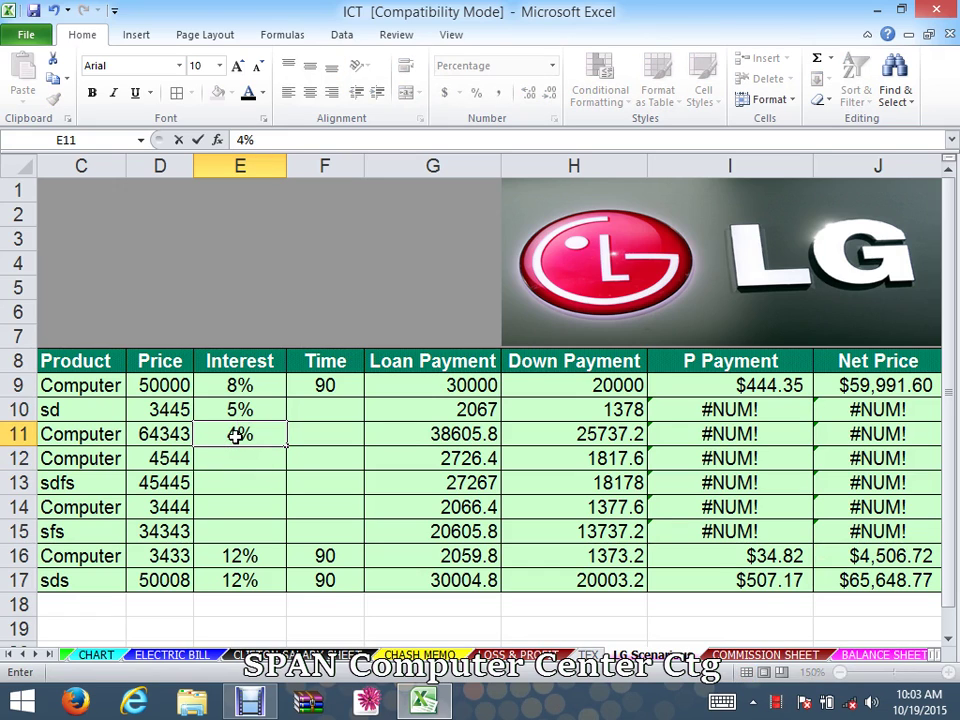
{"action": "left_click", "coordinate": [230, 460]}
{"action": "type", "text": "5"}
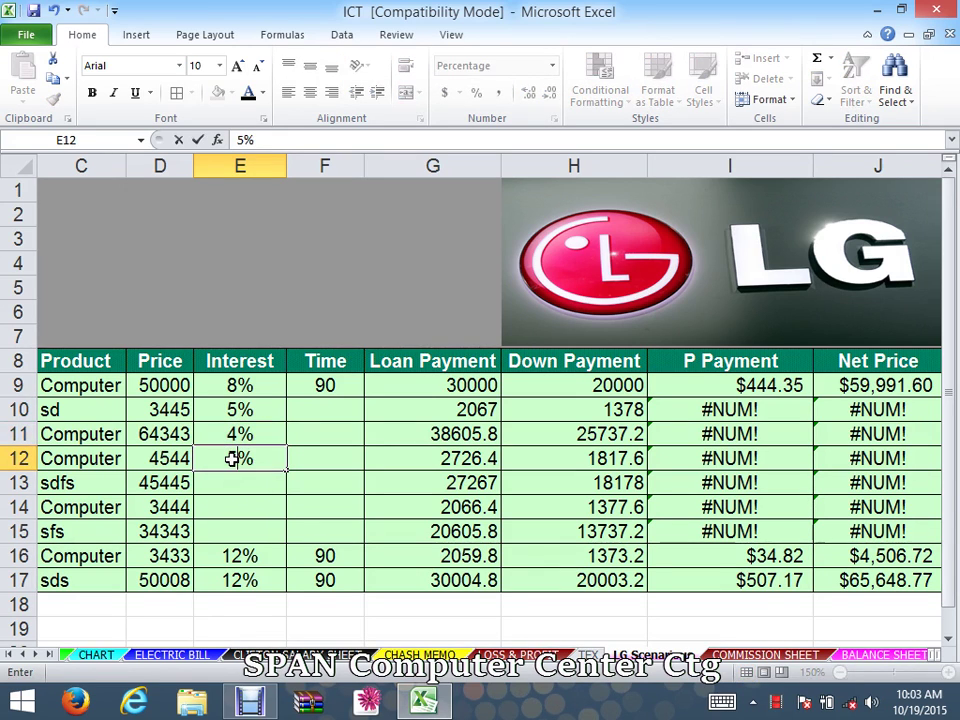
{"action": "key", "text": "Return"}
Enter time values of 56 in F10 and 78 in both F11 and F12.
{"action": "left_click", "coordinate": [320, 410]}
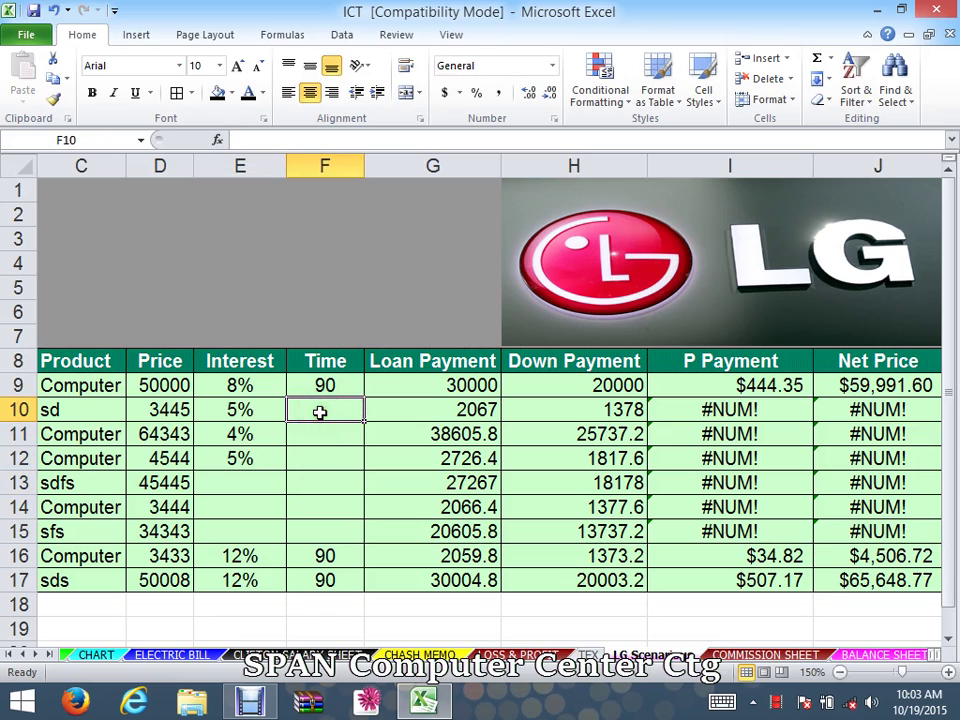
{"action": "type", "text": "56"}
{"action": "left_click", "coordinate": [318, 435]}
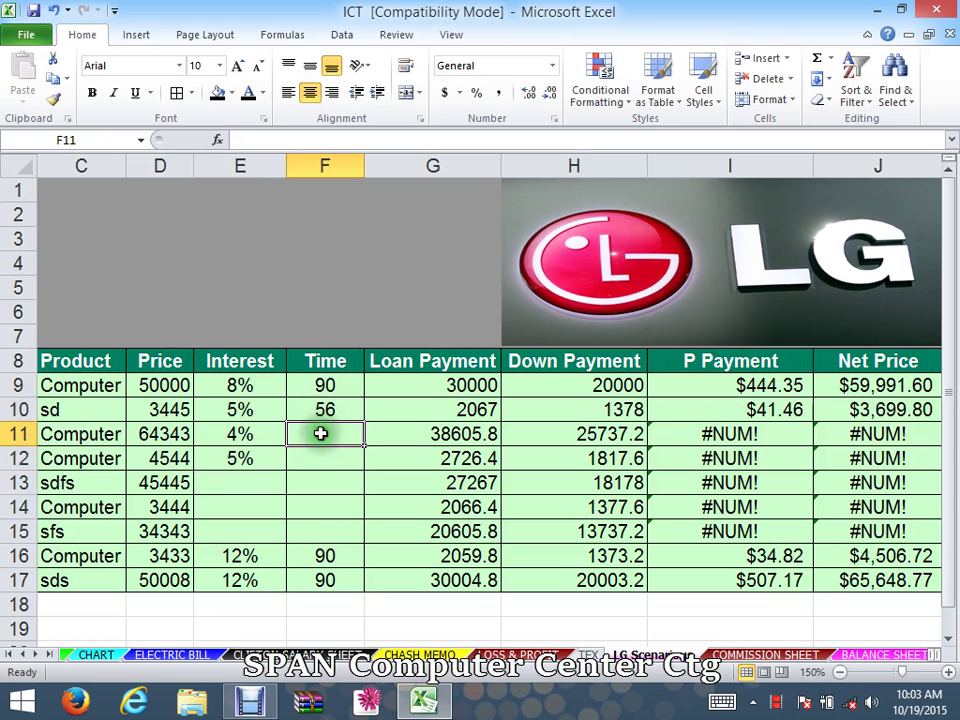
{"action": "type", "text": "78"}
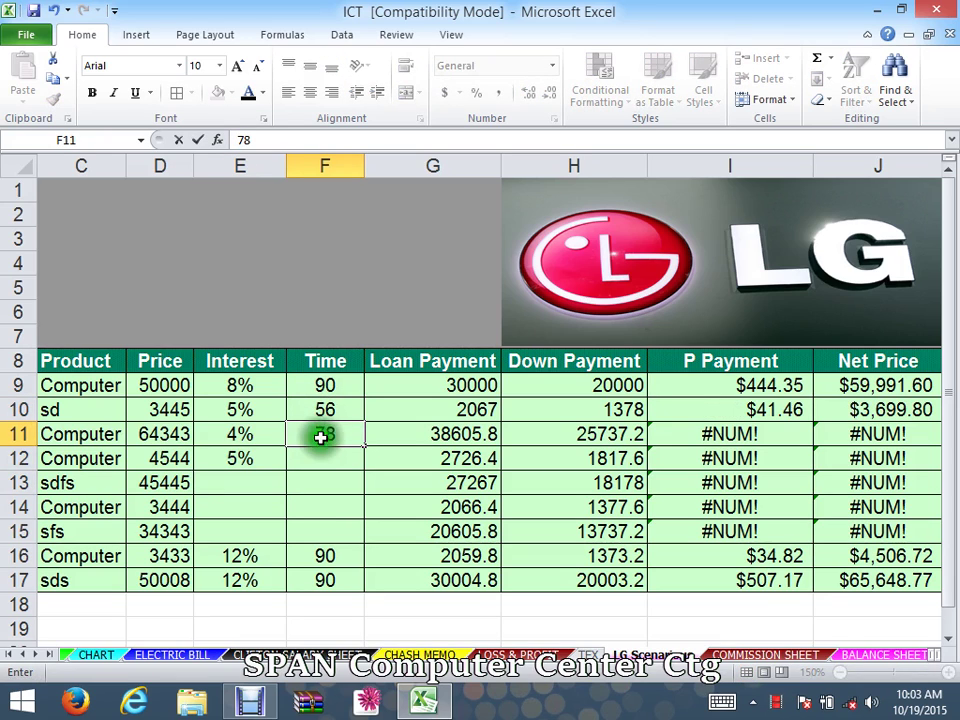
{"action": "left_click", "coordinate": [320, 458]}
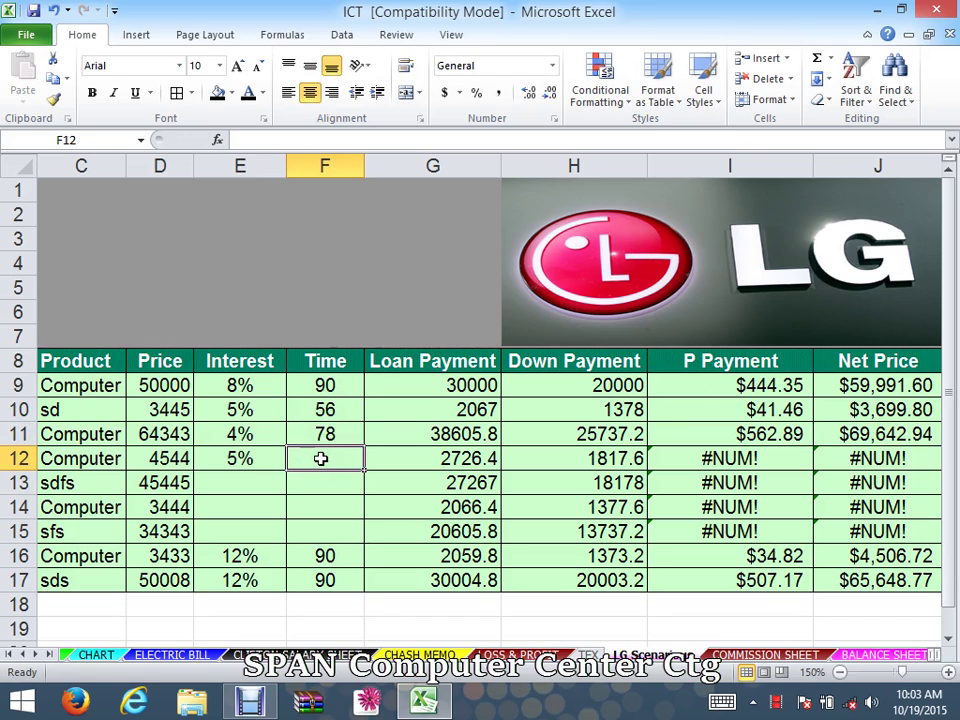
{"action": "type", "text": "78"}
{"action": "key", "text": "Return"}
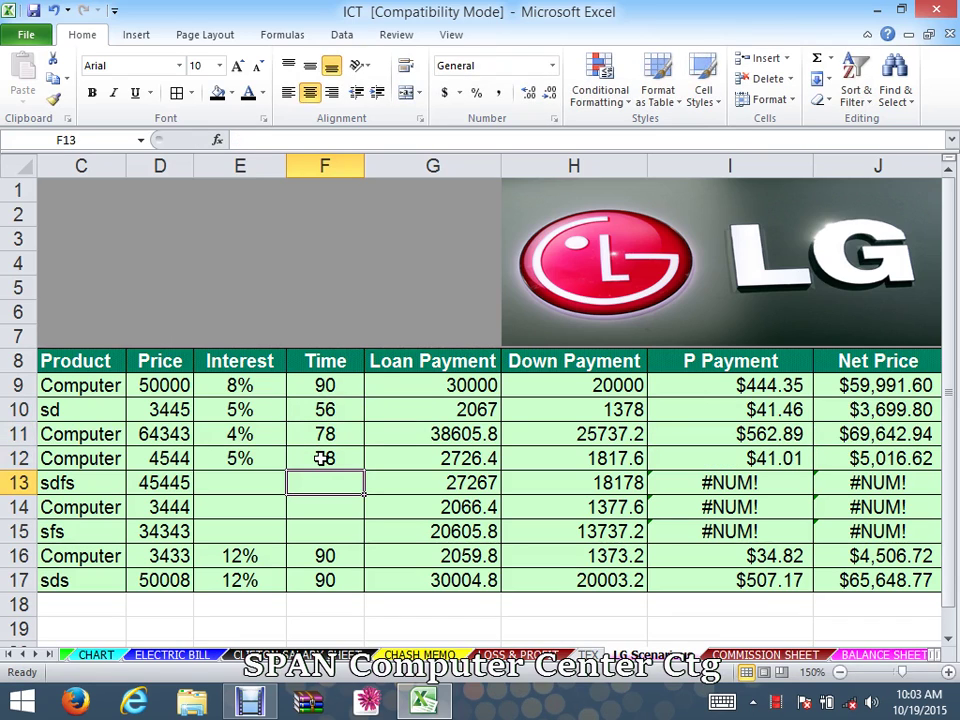
Enter time values of 88 in F13, 90 in F14 and 99 in F15.
{"action": "type", "text": "88"}
{"action": "key", "text": "Return"}
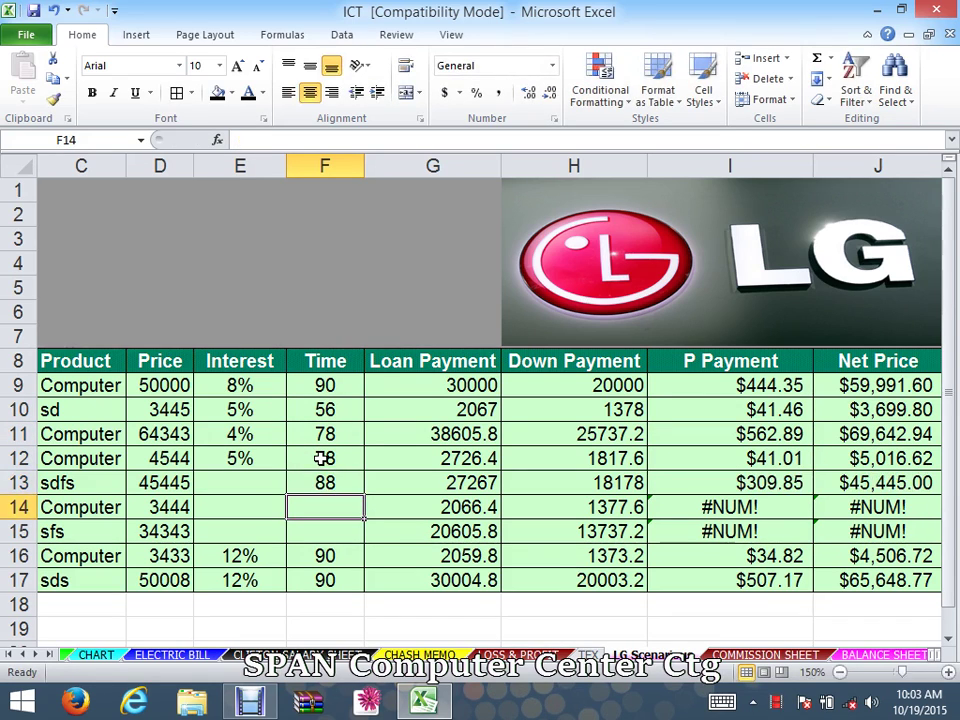
{"action": "type", "text": "90"}
{"action": "key", "text": "Return"}
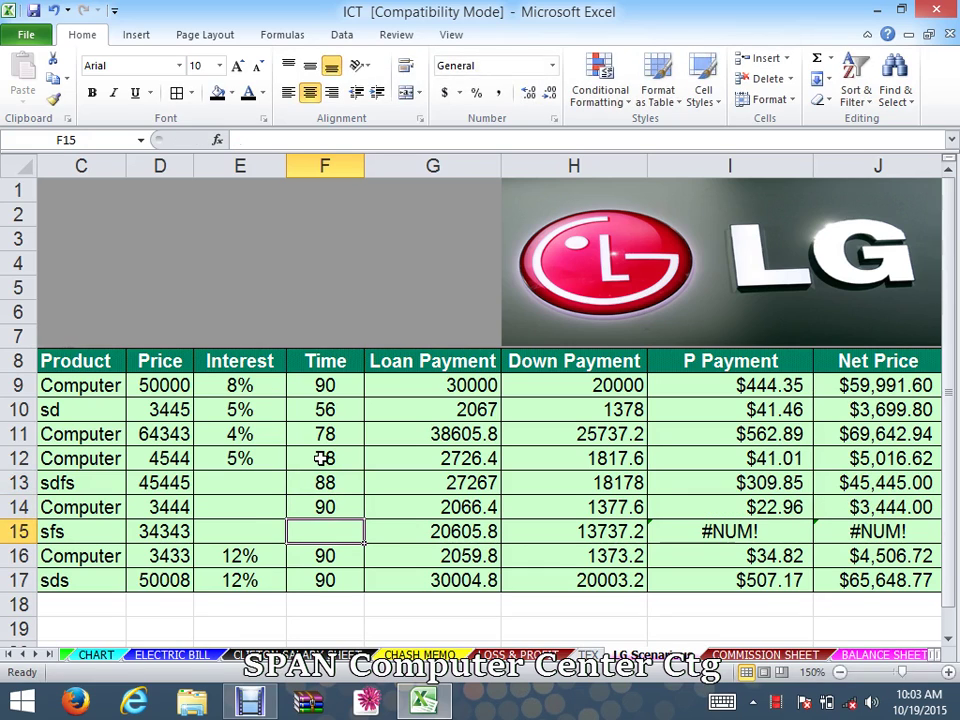
{"action": "type", "text": "99"}
{"action": "key", "text": "Return"}
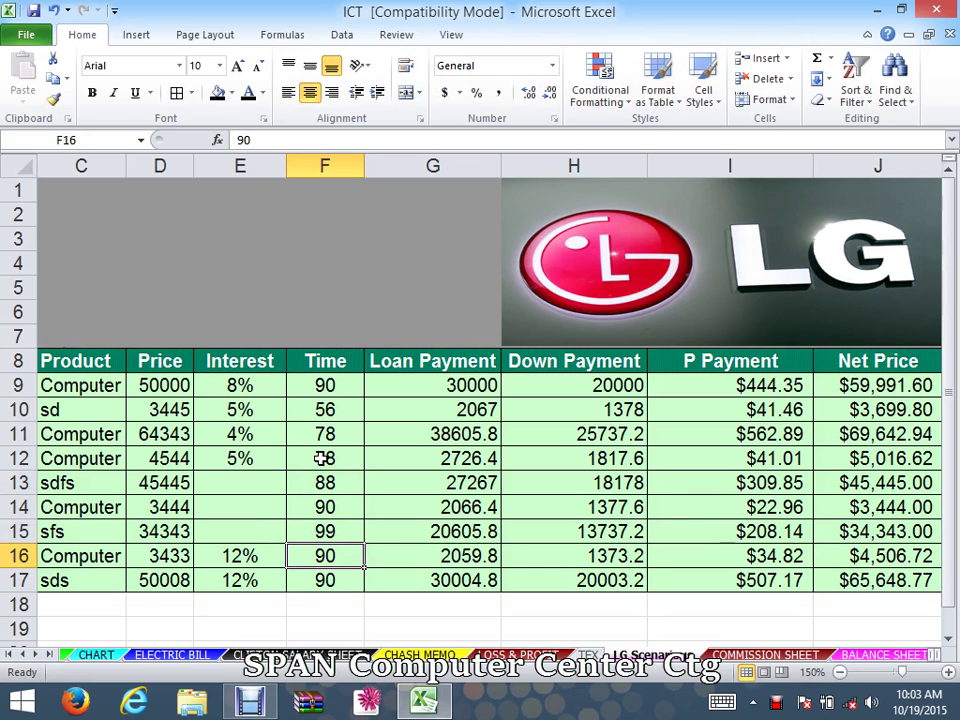
Fill the remaining blank interest cells E13, E14 and E15 with 0%.
{"action": "left_click", "coordinate": [246, 484]}
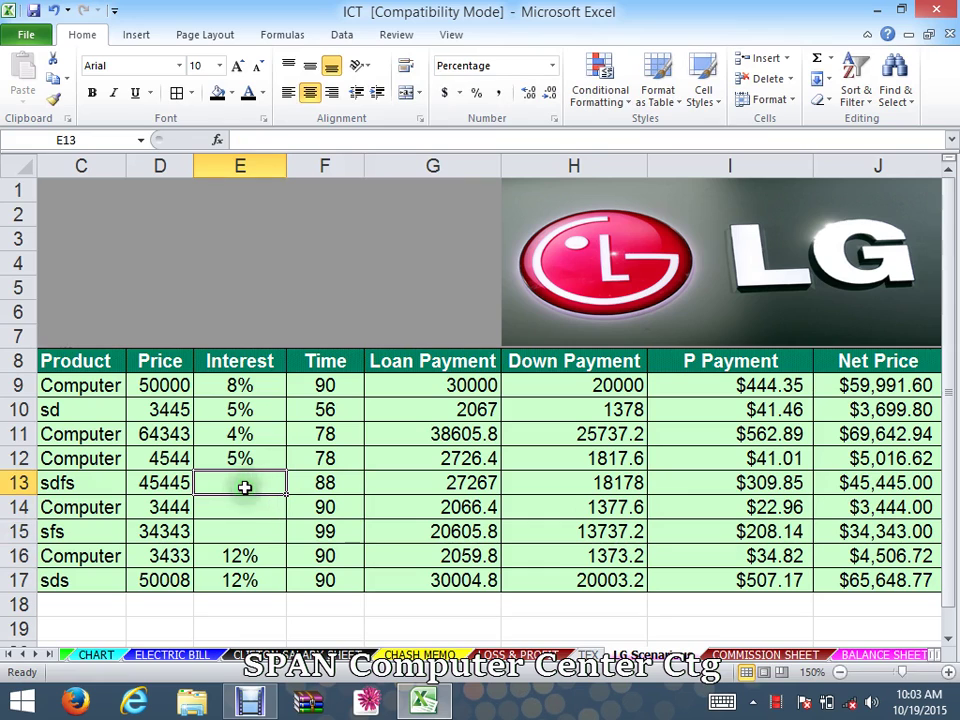
{"action": "type", "text": "0"}
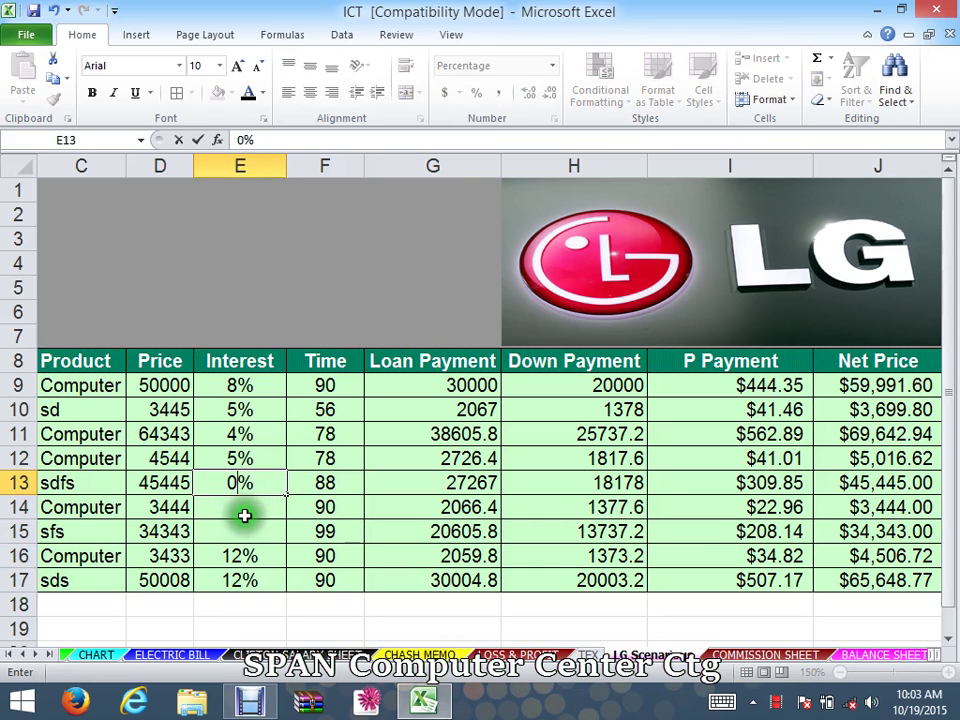
{"action": "left_click", "coordinate": [246, 507]}
{"action": "type", "text": "0"}
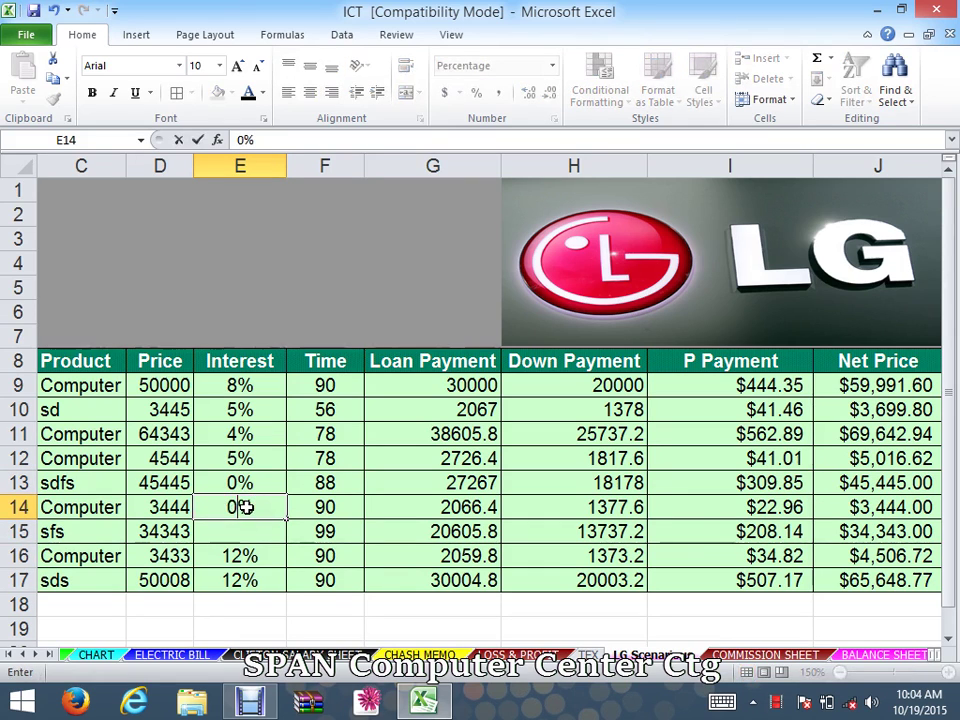
{"action": "left_click", "coordinate": [216, 530]}
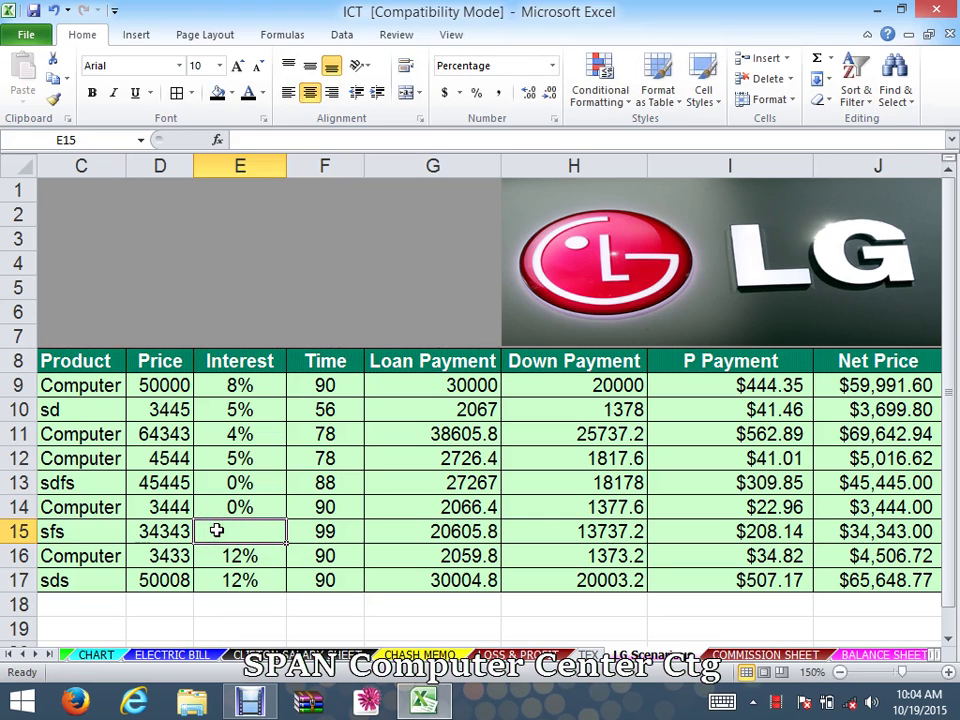
{"action": "type", "text": "0"}
{"action": "left_click", "coordinate": [324, 484]}
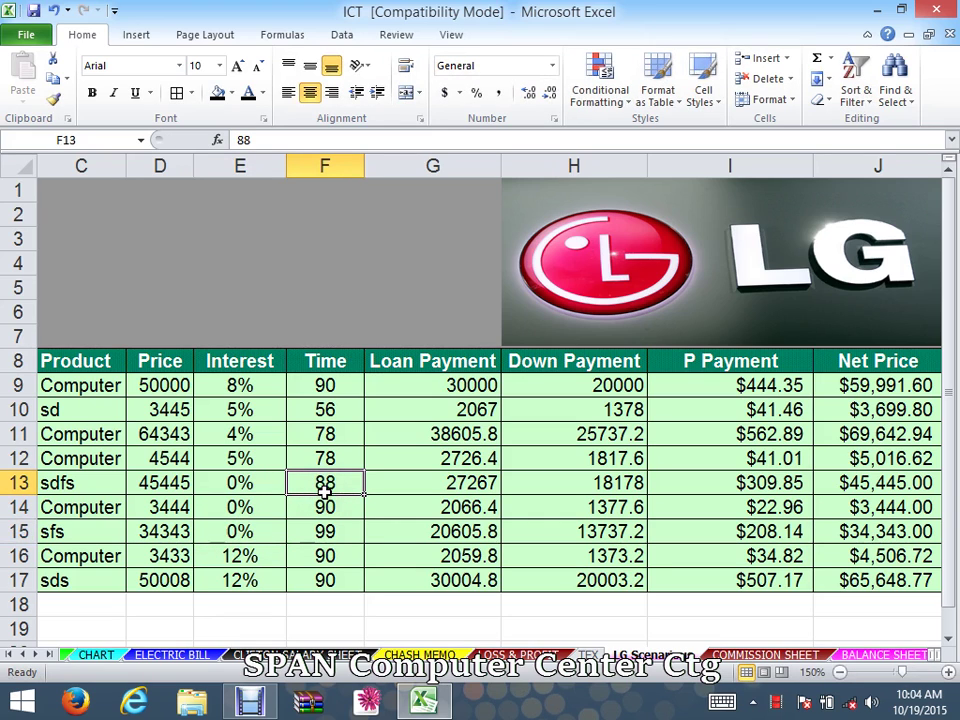